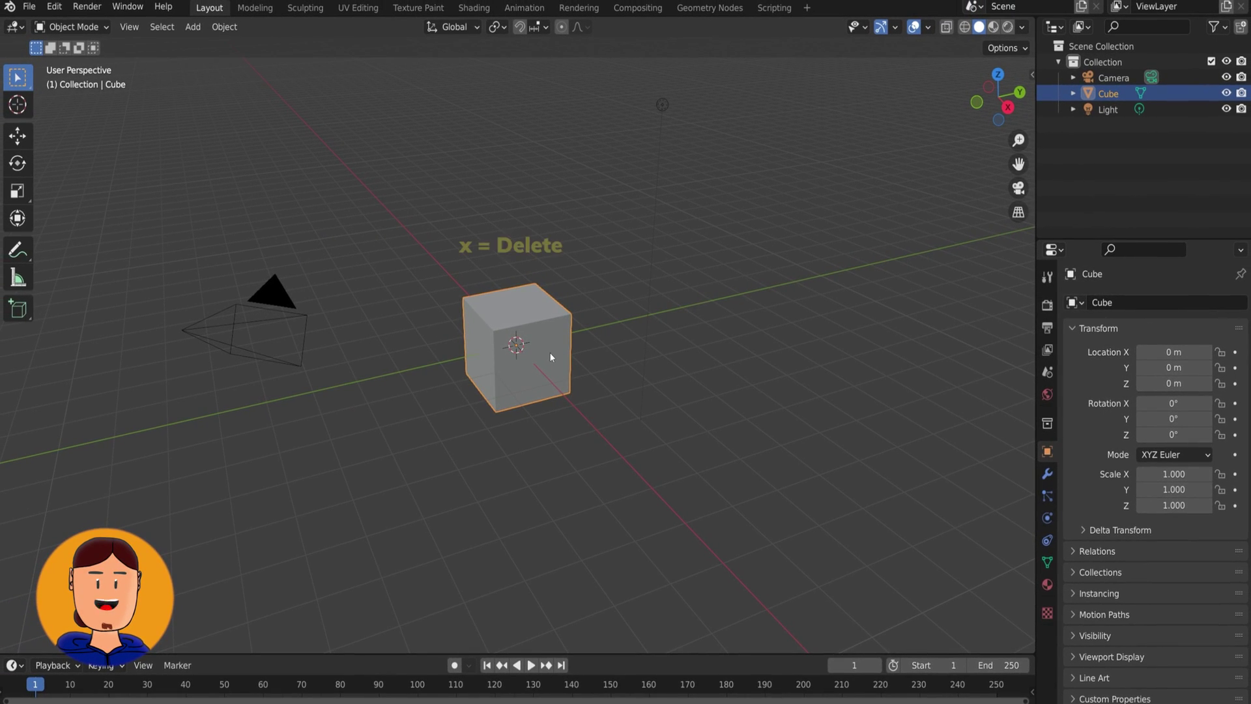
Step: Delete the default cube and add a plane mesh in its place
key("x")
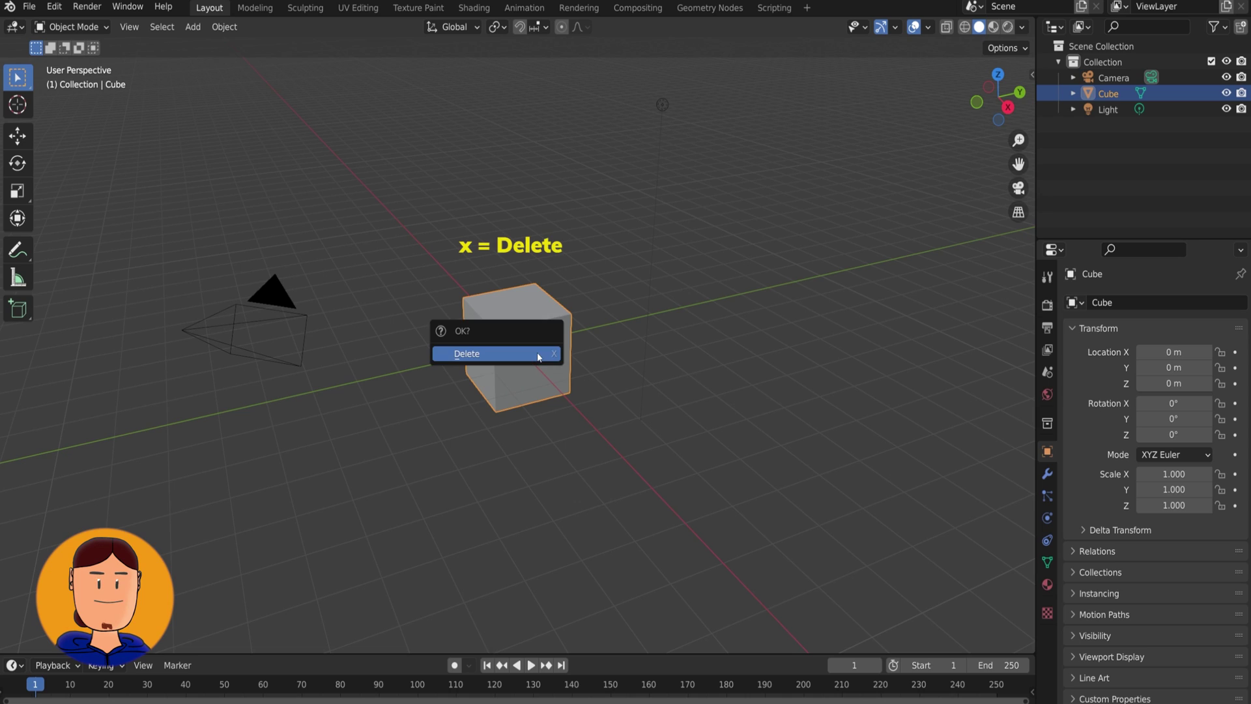
left_click(500, 355)
key("shift+a")
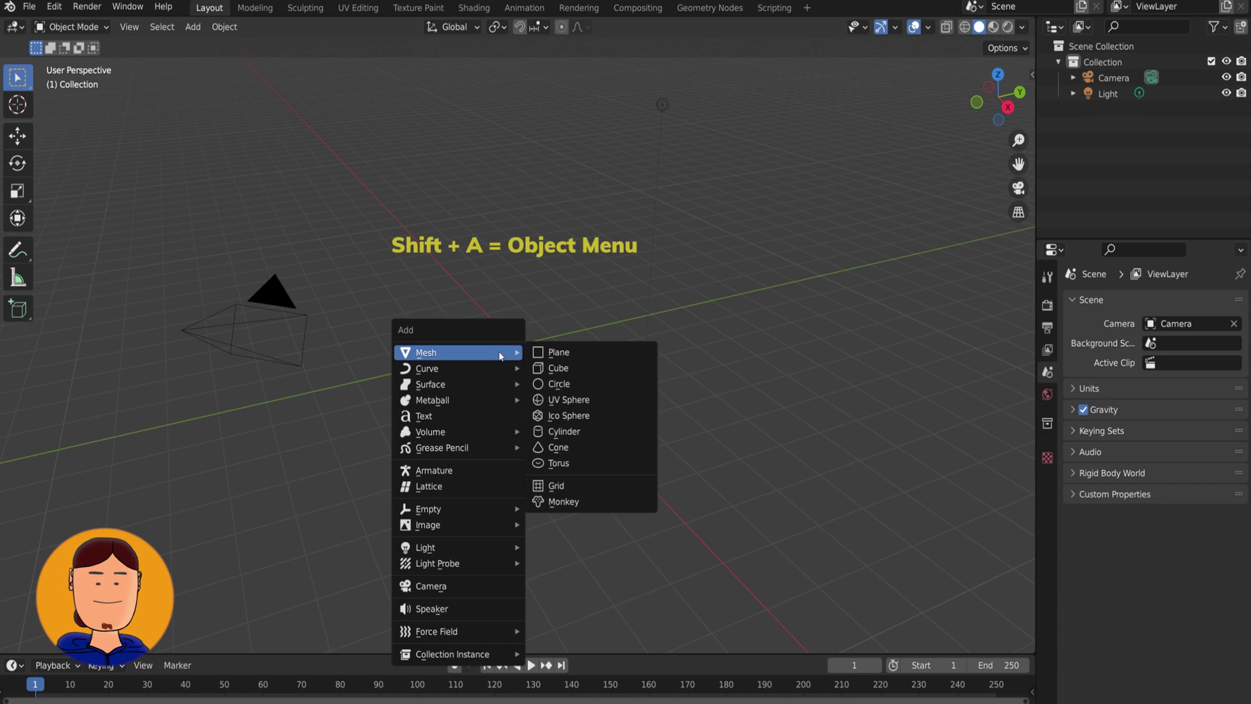
left_click(562, 355)
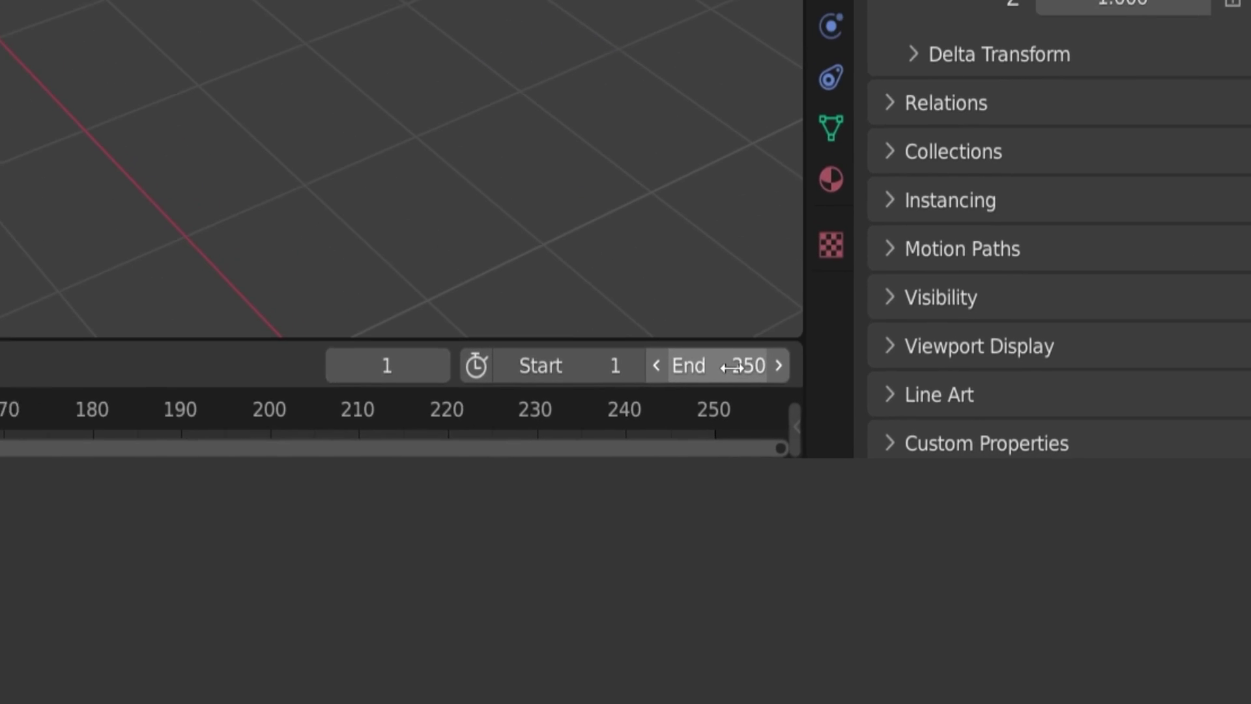
Step: Set the animation end frame to 100
left_click(1002, 663)
type("1")
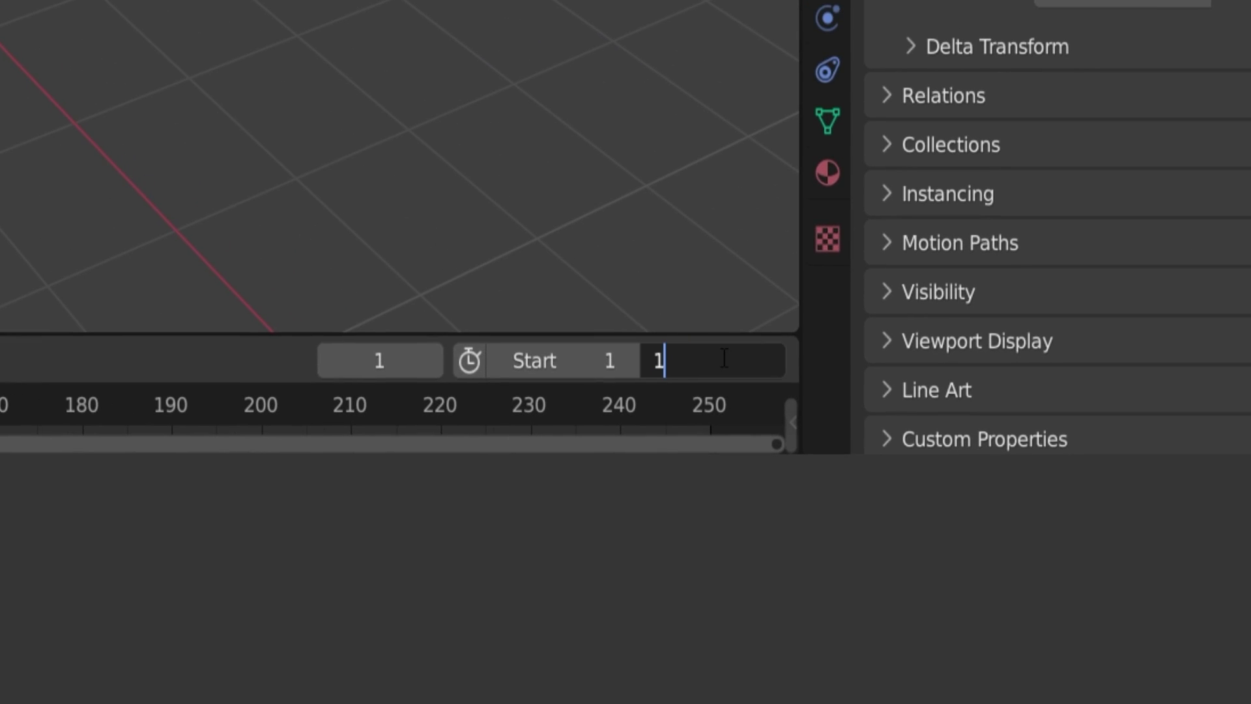
type("00")
key("Return")
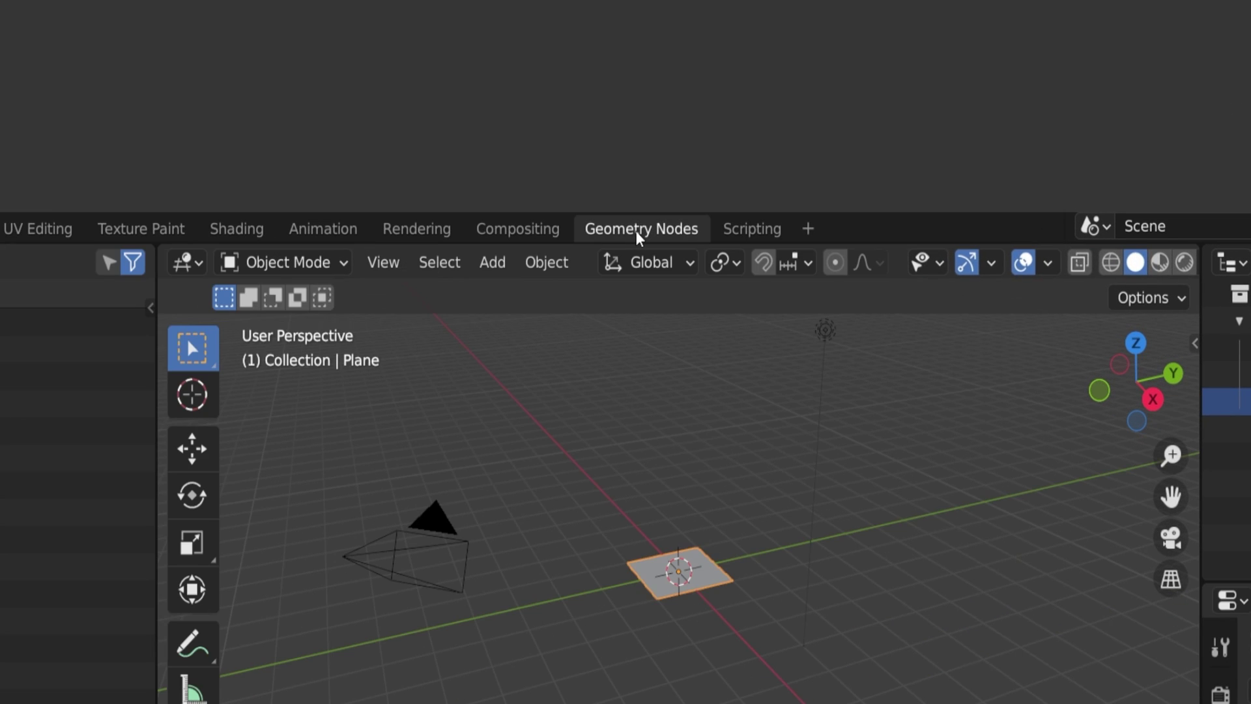
Step: In Geometry Nodes, create a new node tree on the plane and delete its Group Input node
left_click(629, 228)
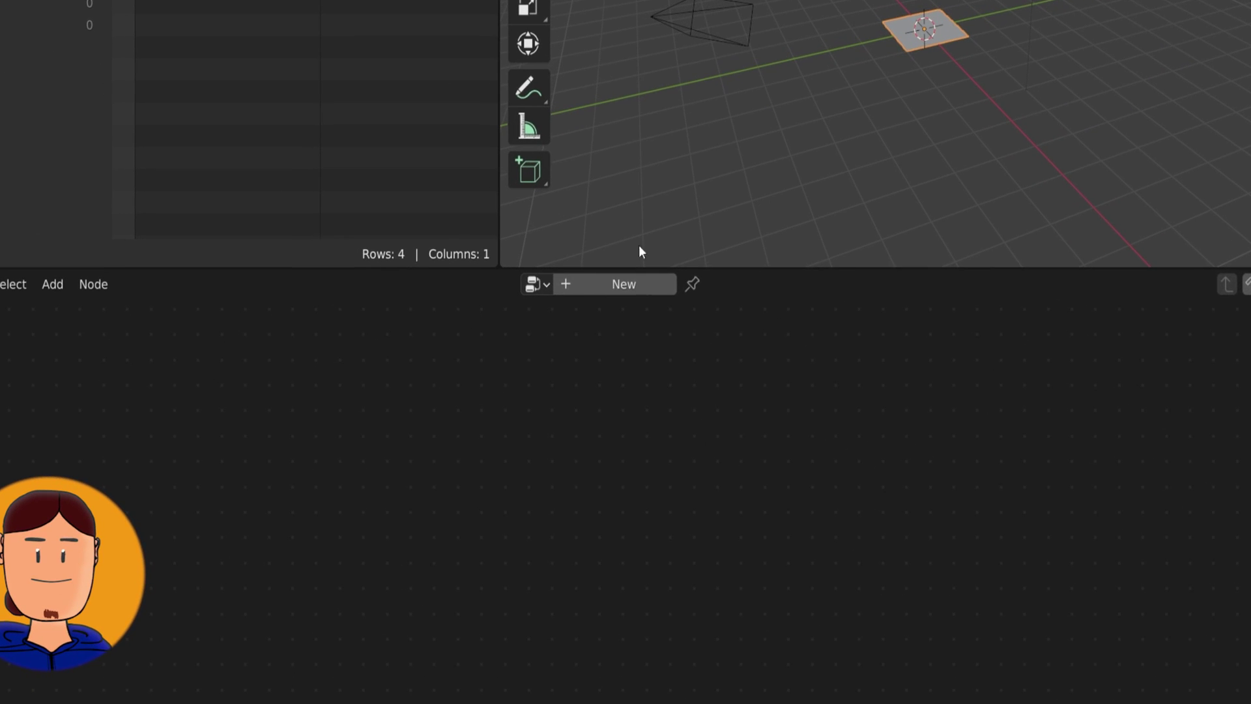
left_click(499, 413)
left_click_drag(621, 267, 644, 74)
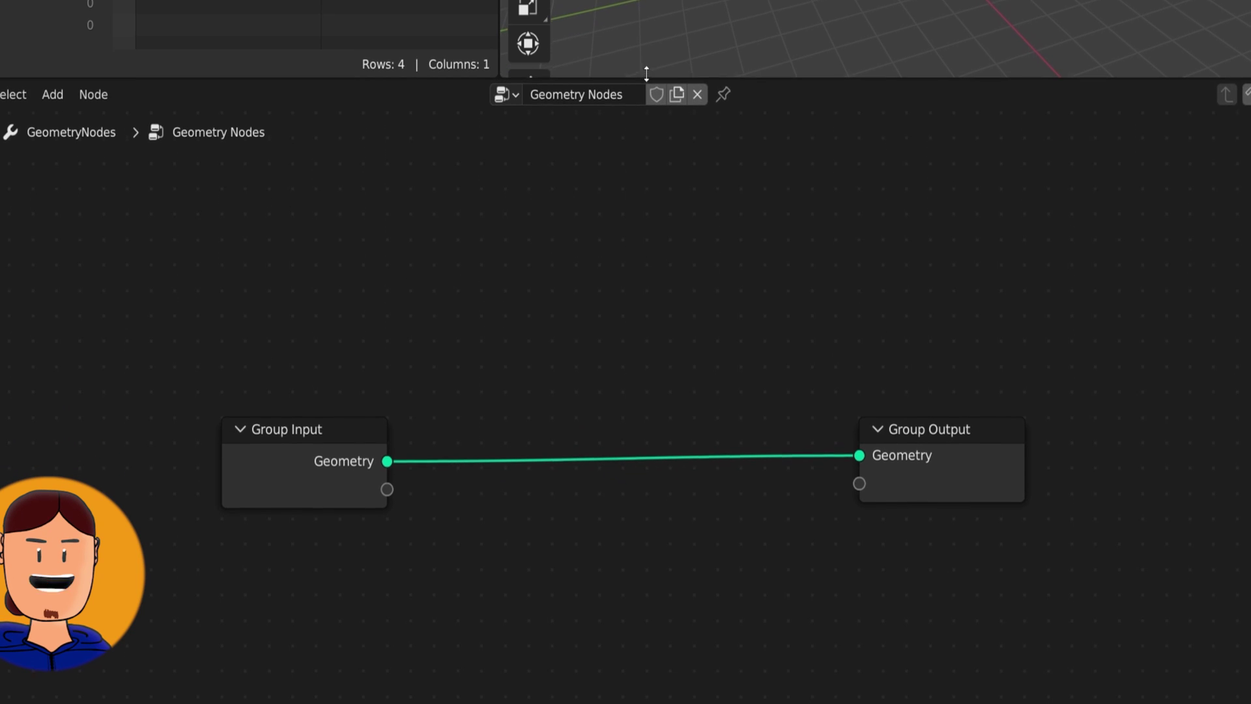
left_click(478, 329)
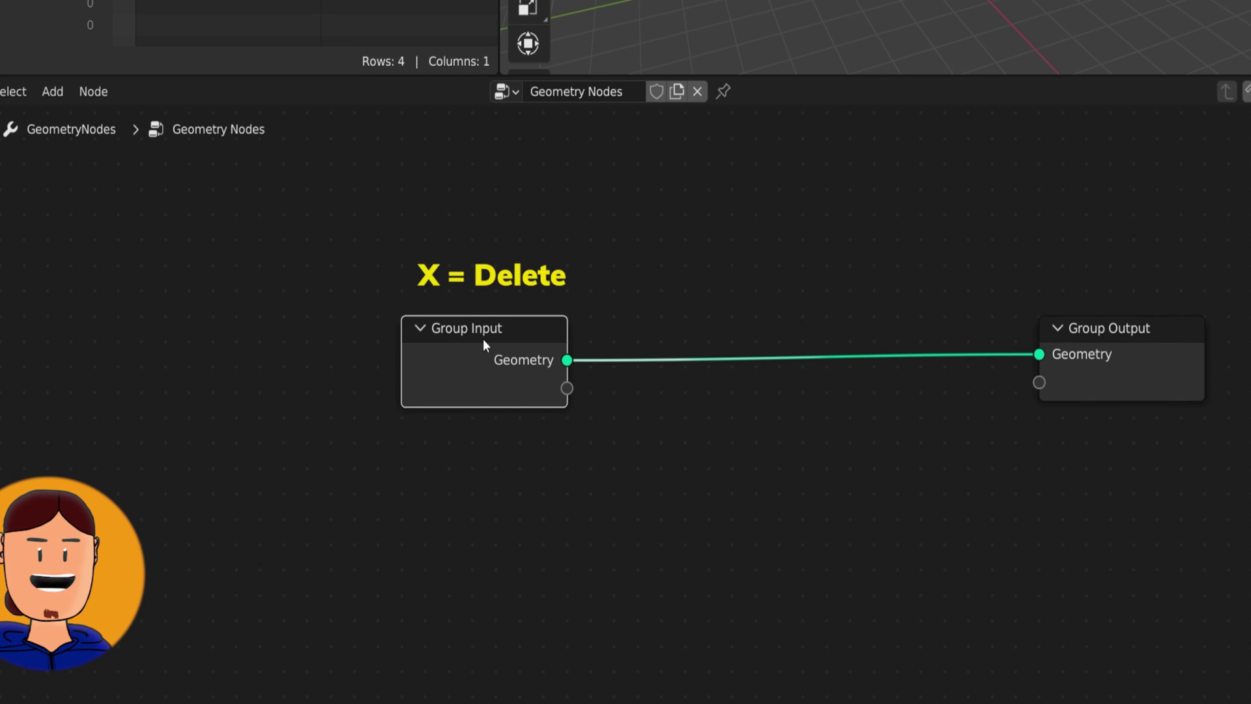
key("x")
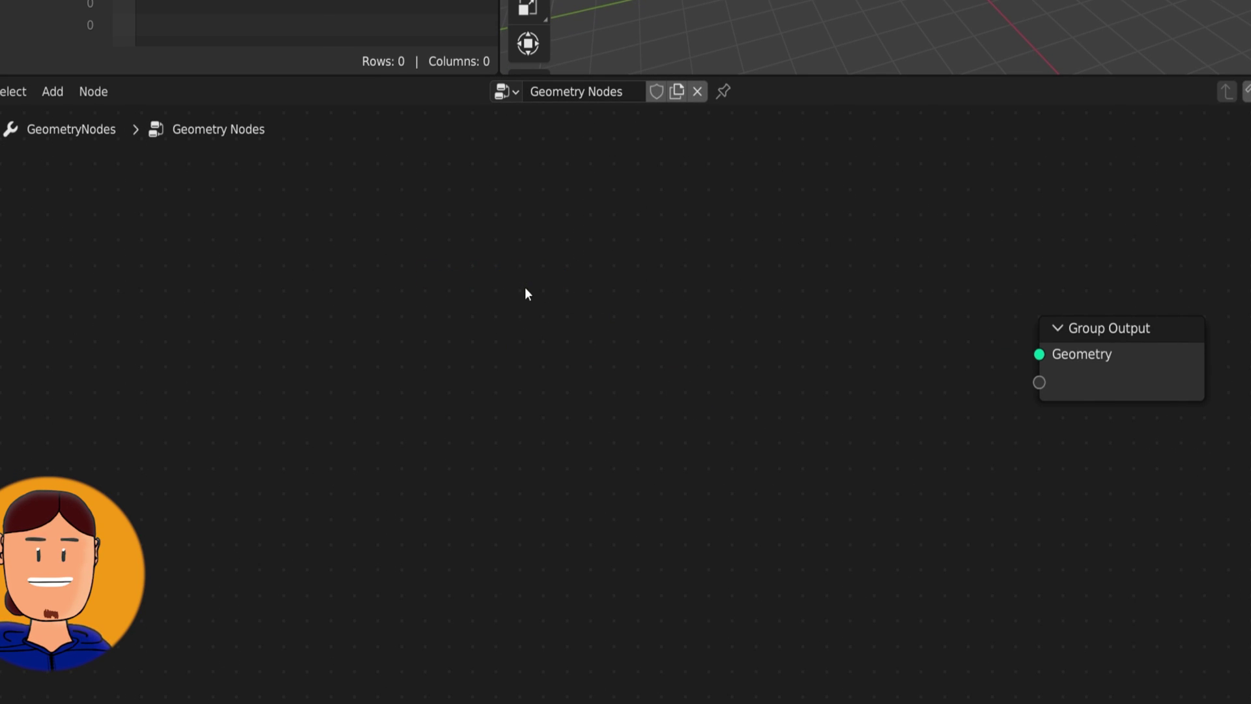
key("shift+a")
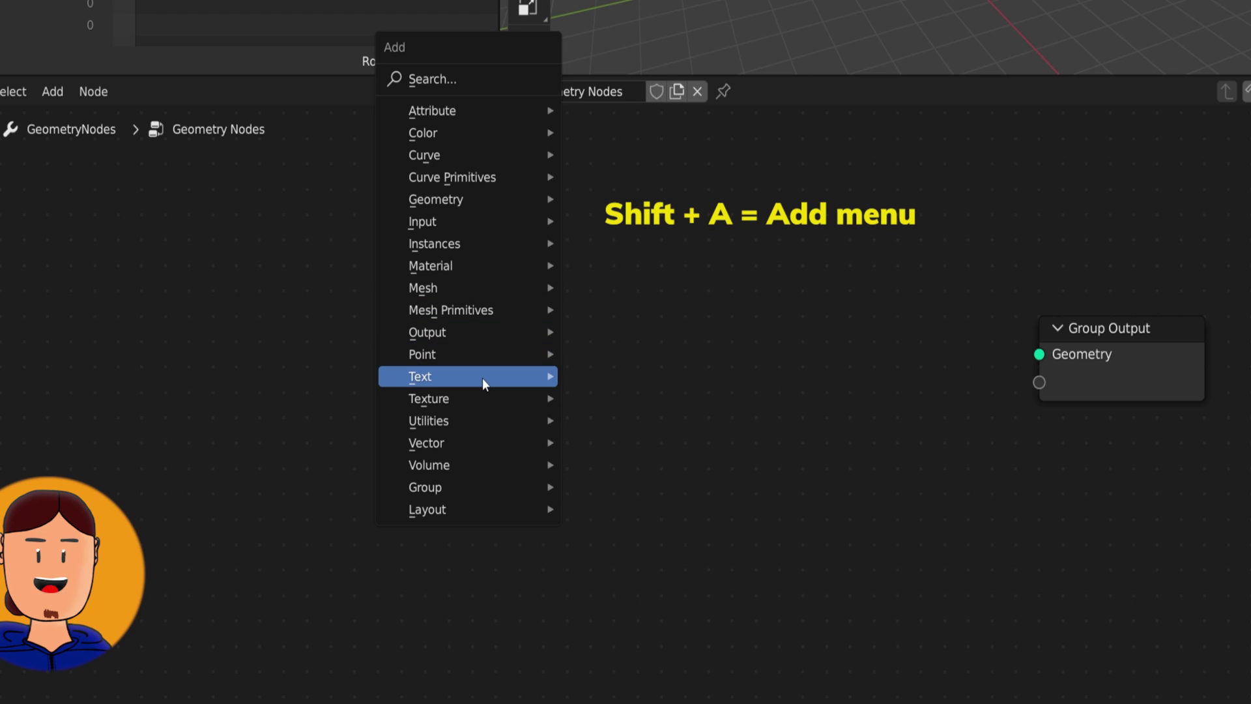
mouse_move(467, 377)
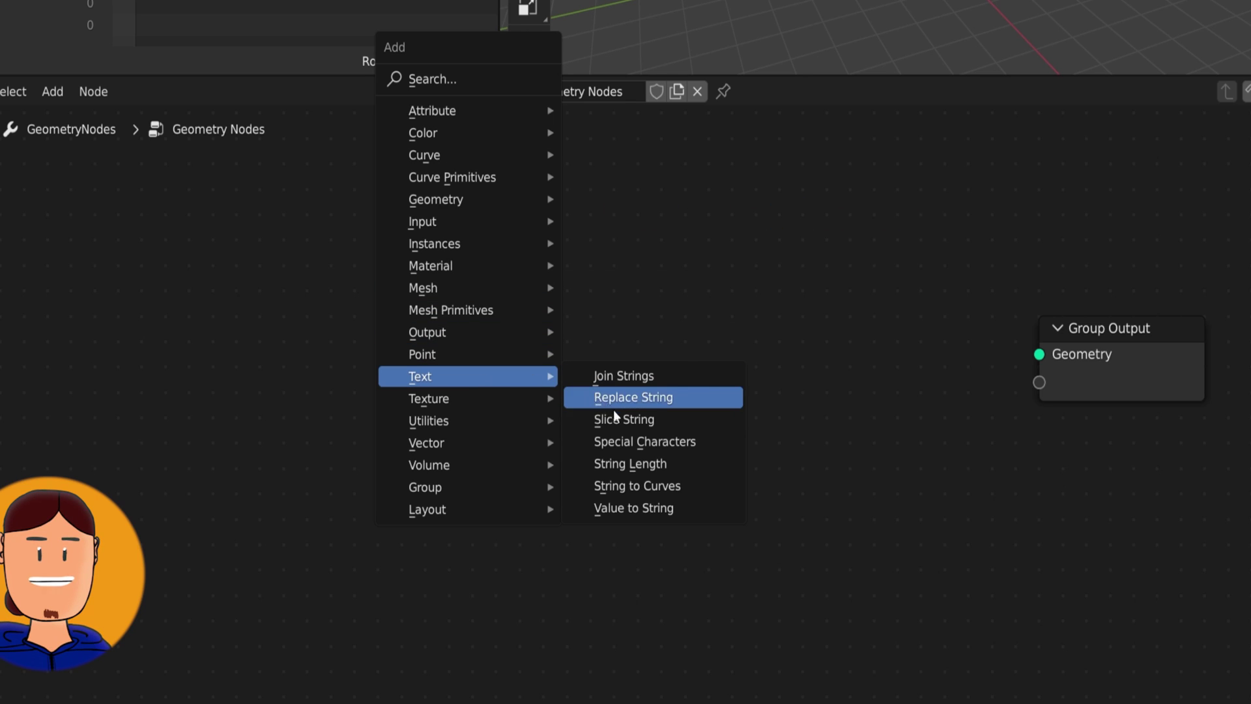
Step: Add a String to Curves node and link its Curves output to Group Output
left_click(636, 485)
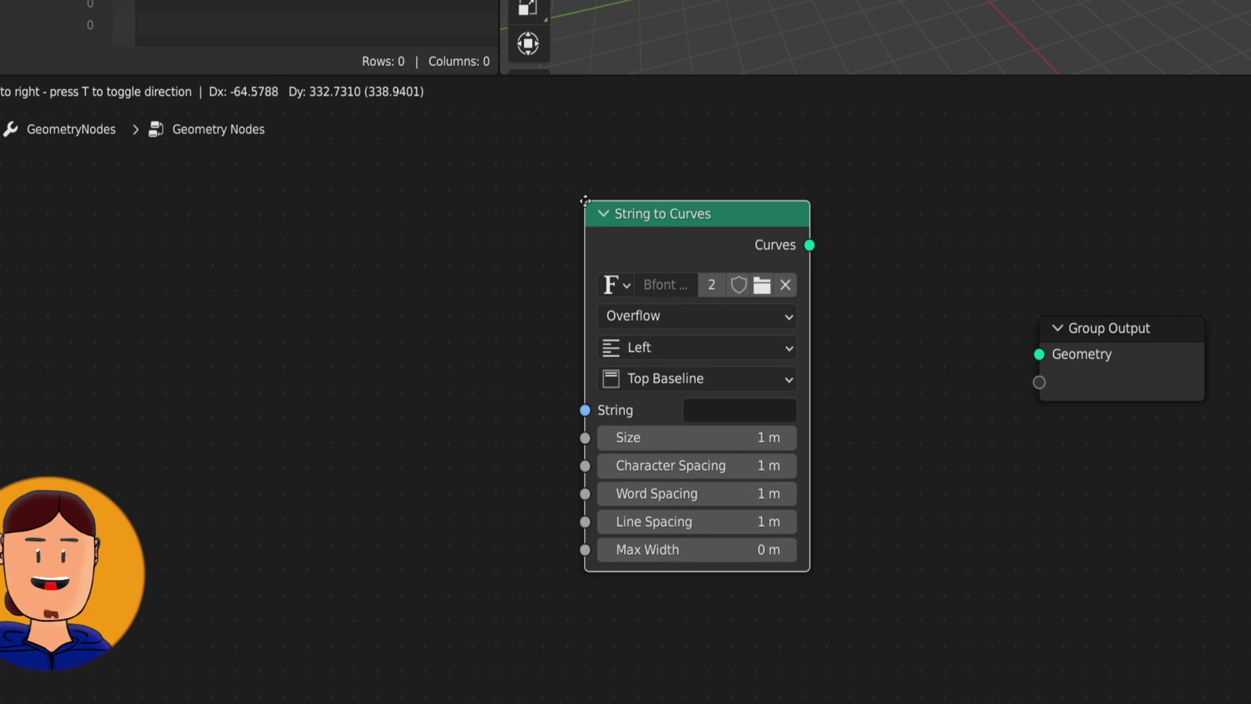
left_click(589, 203)
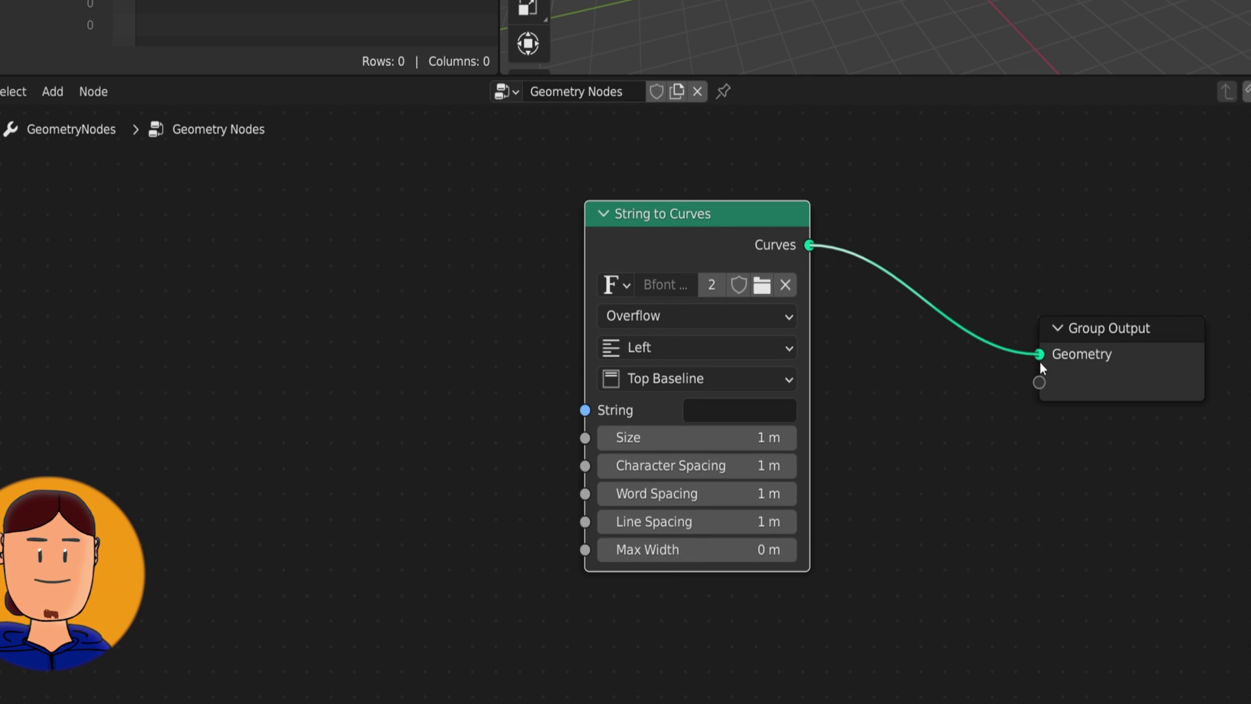
left_click_drag(809, 245, 1039, 357)
left_click(416, 308)
Step: Feed String to Curves from a Slice String node reading 'Loading...', viewed from the top
key("shift+a")
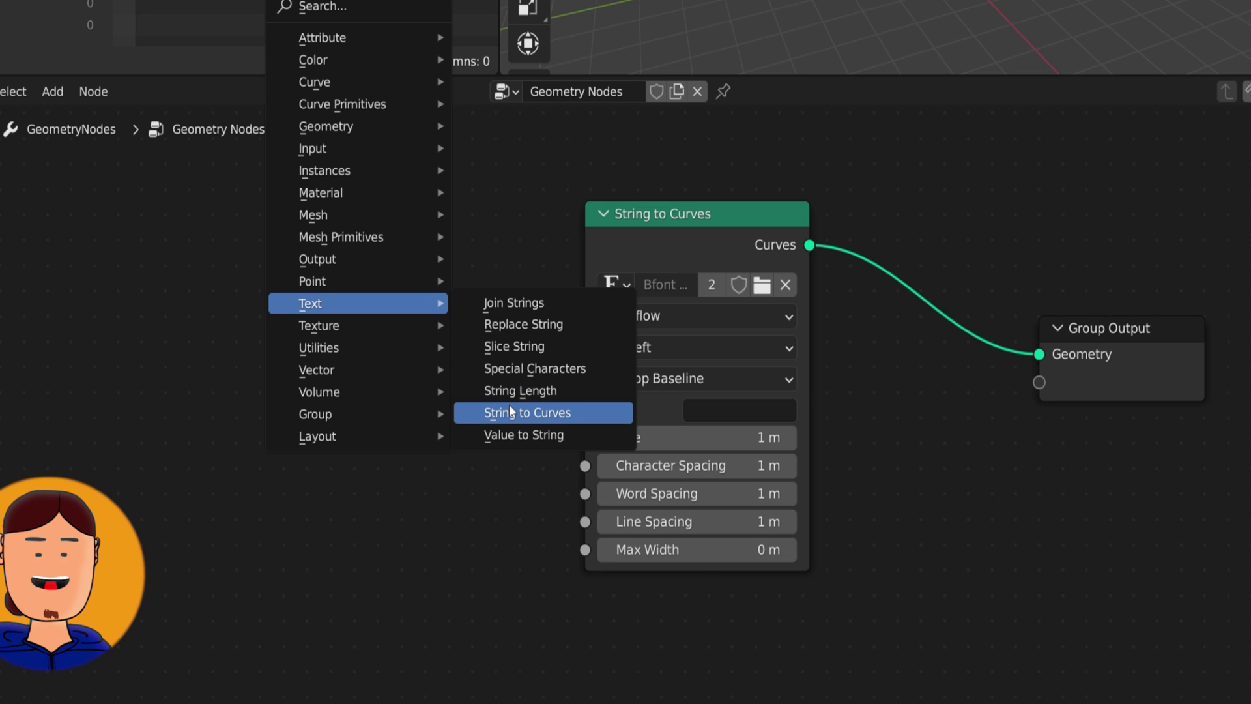
left_click(512, 345)
left_click(471, 361)
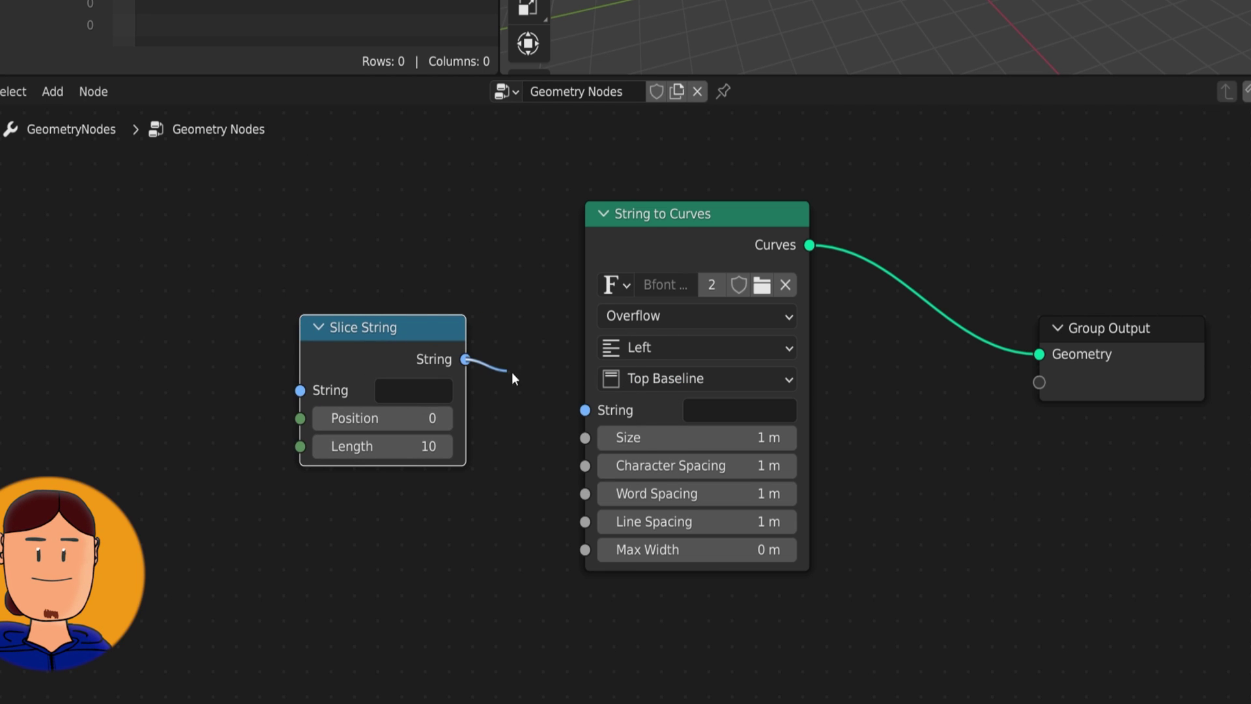
left_click(412, 391)
type("Loading")
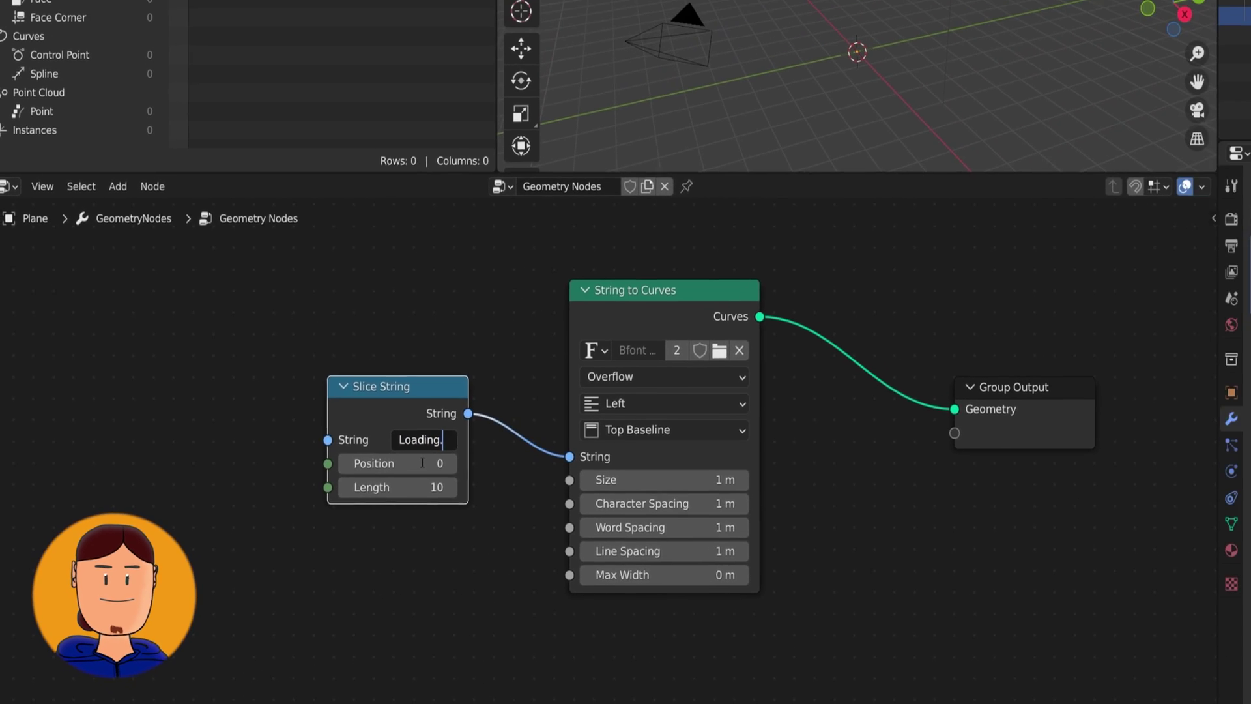
type("...")
key("Return")
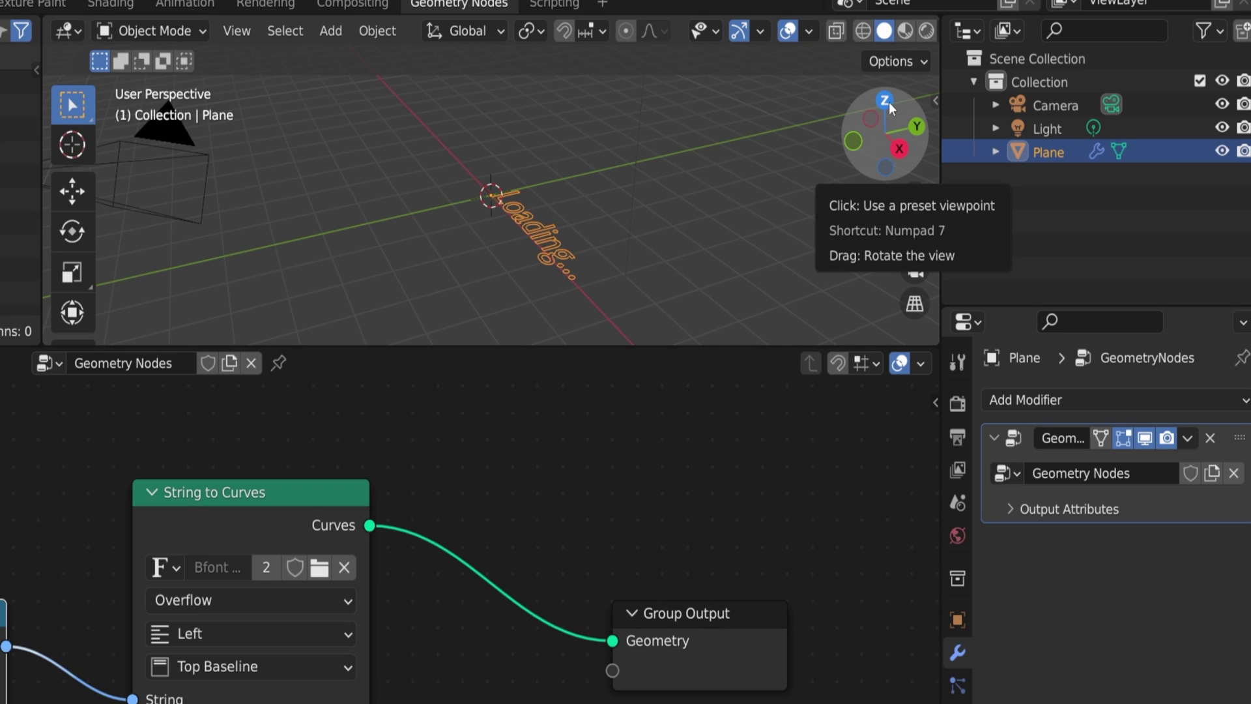
left_click(888, 102)
scroll(619, 175, "up", 4)
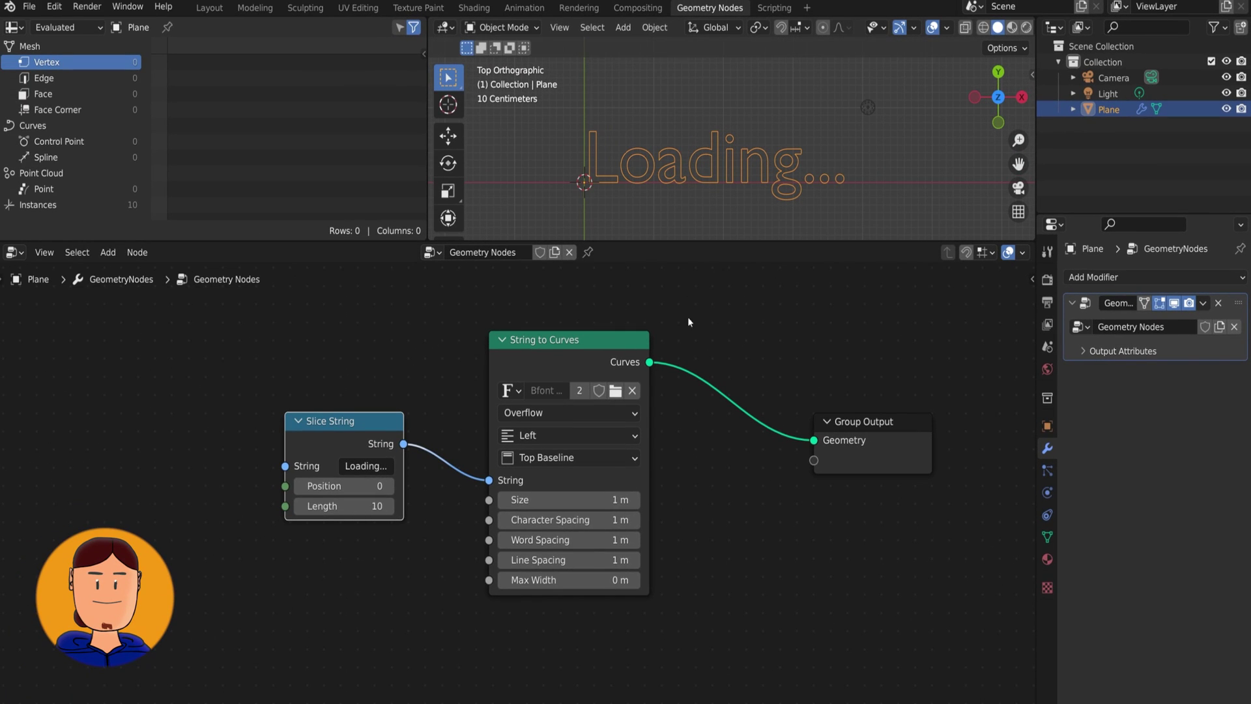
middle_click_drag(687, 317, 513, 350)
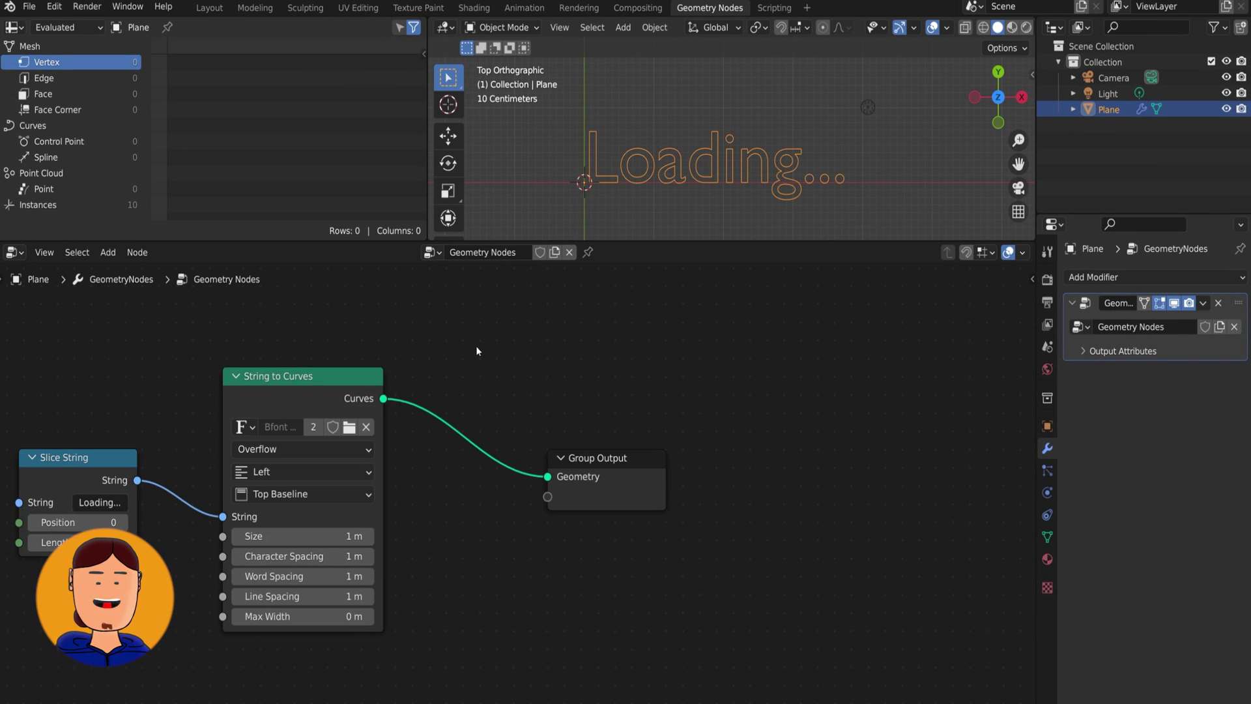
Step: Insert a Fill Curve node between the text curves and Group Output
key("shift+a")
mouse_move(436, 187)
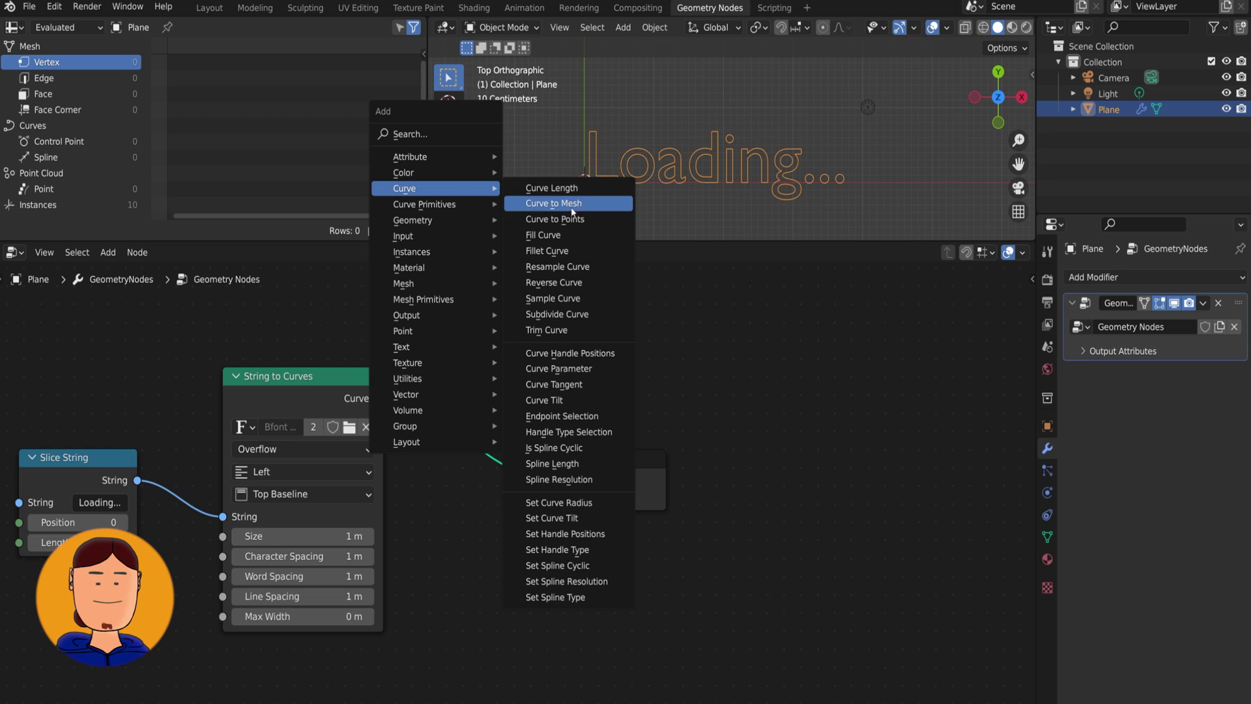
left_click(550, 234)
left_click(428, 382)
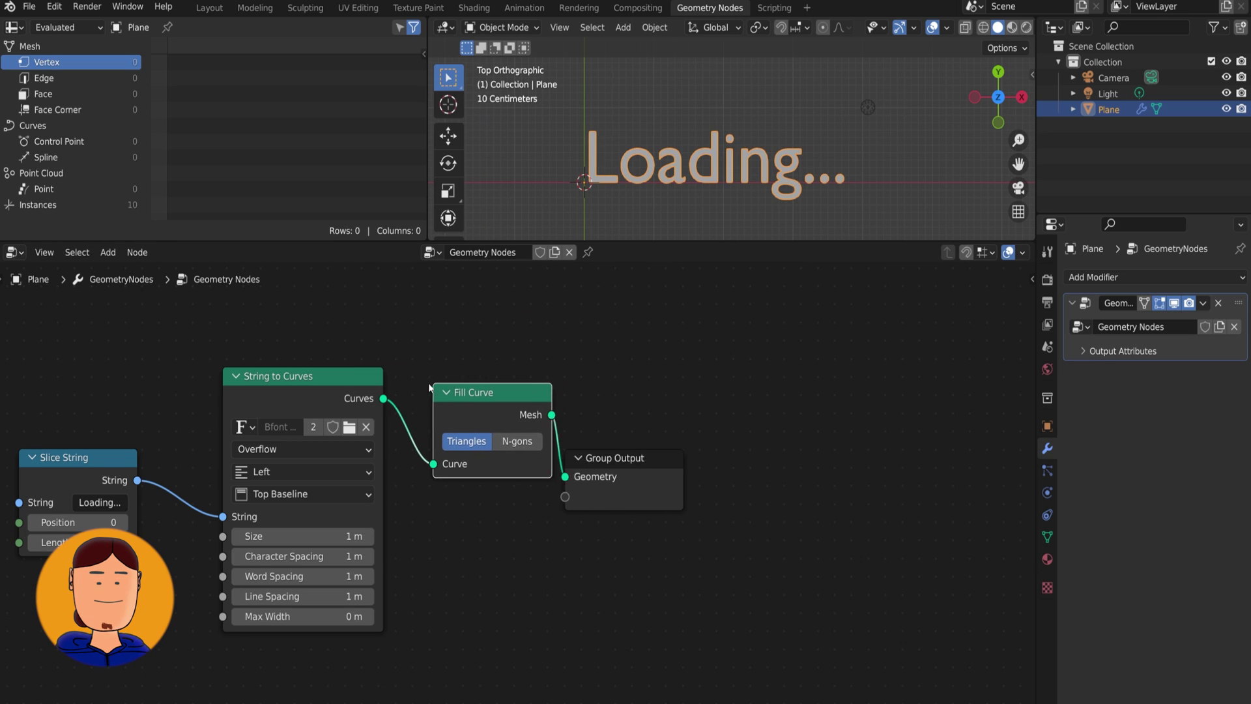
scroll(581, 361, "down", 3, "ctrl")
left_click_drag(600, 464, 756, 459)
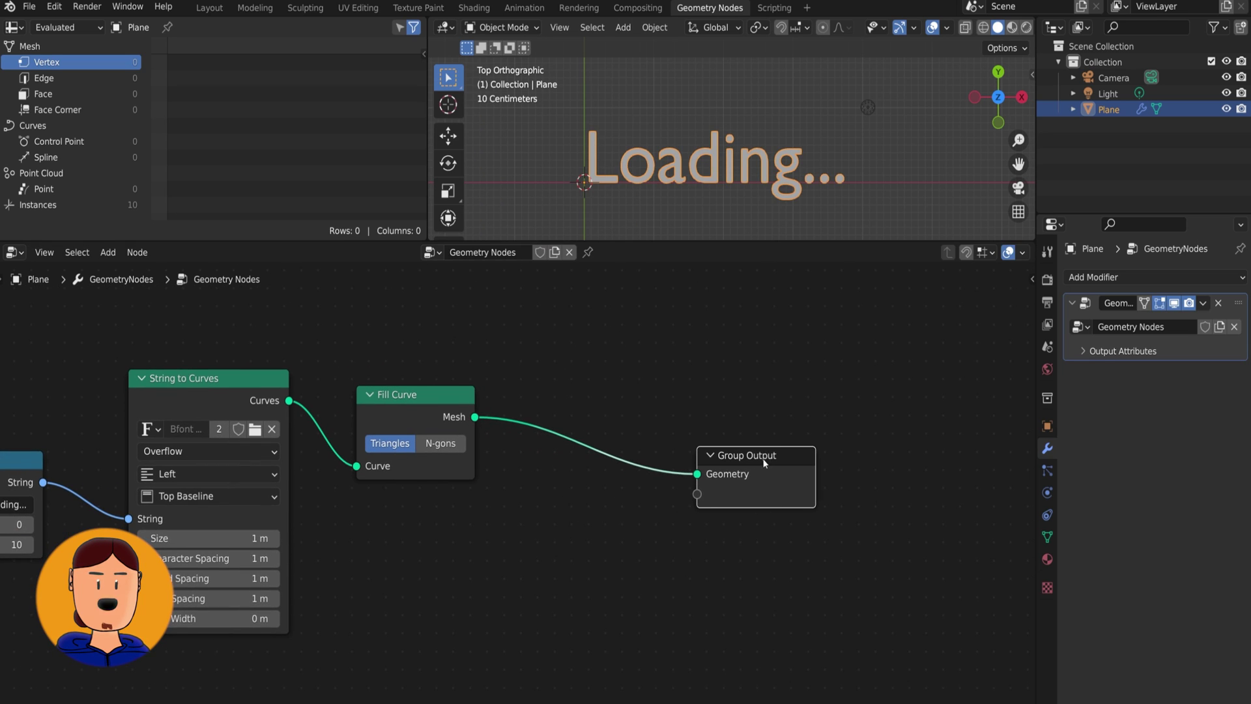
Step: Insert a Realize Instances node before Group Output
left_click(580, 338)
key("shift+a")
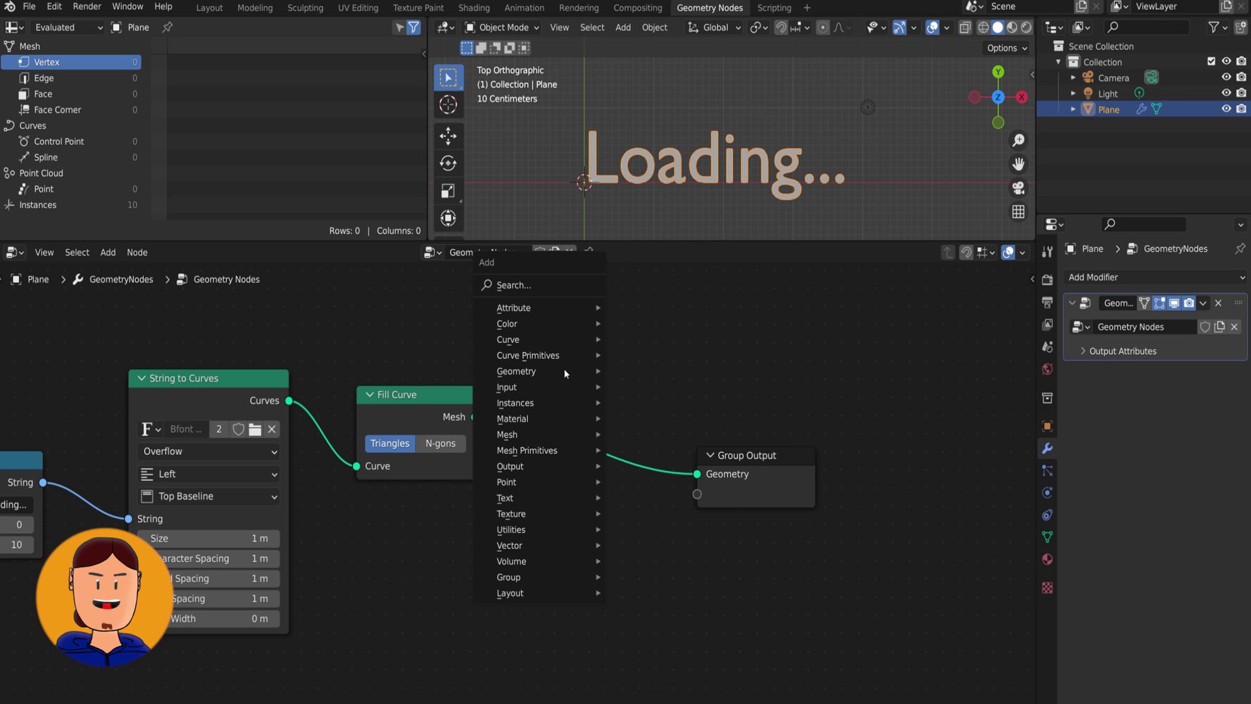
mouse_move(515, 403)
left_click(654, 435)
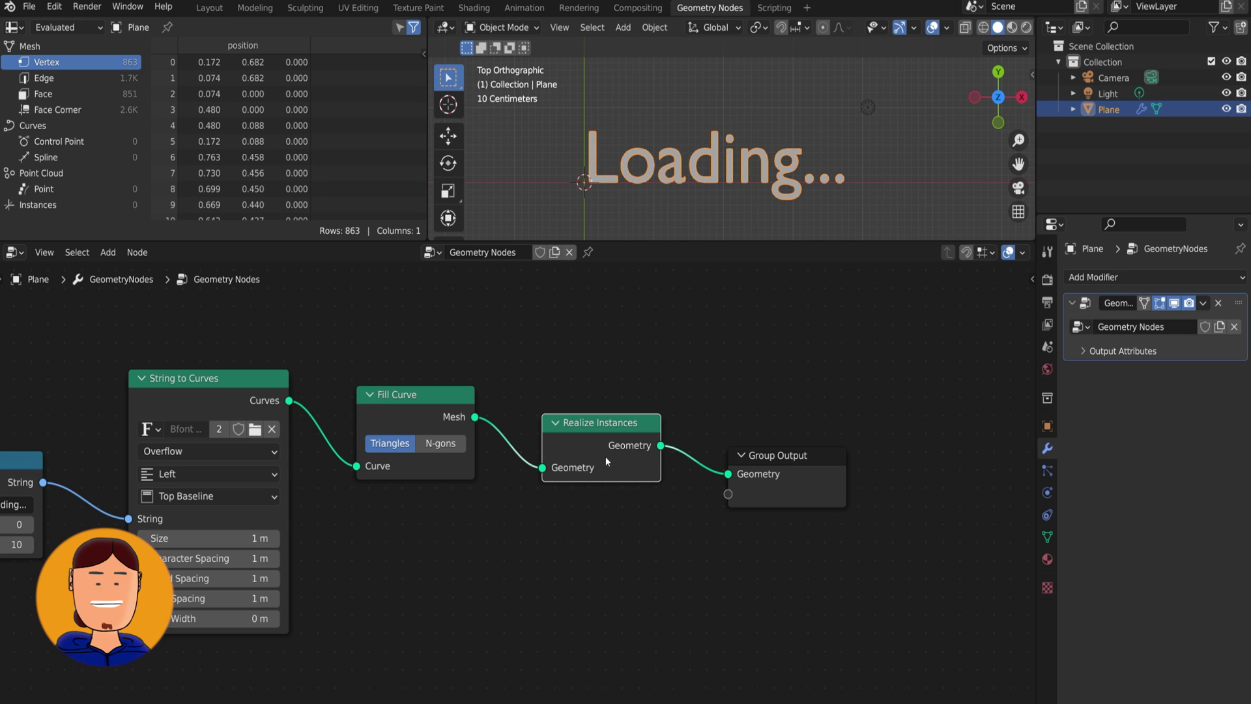
left_click(1154, 277)
Step: Add a Solidify modifier with -0.12 m thickness to the letters
left_click(867, 677)
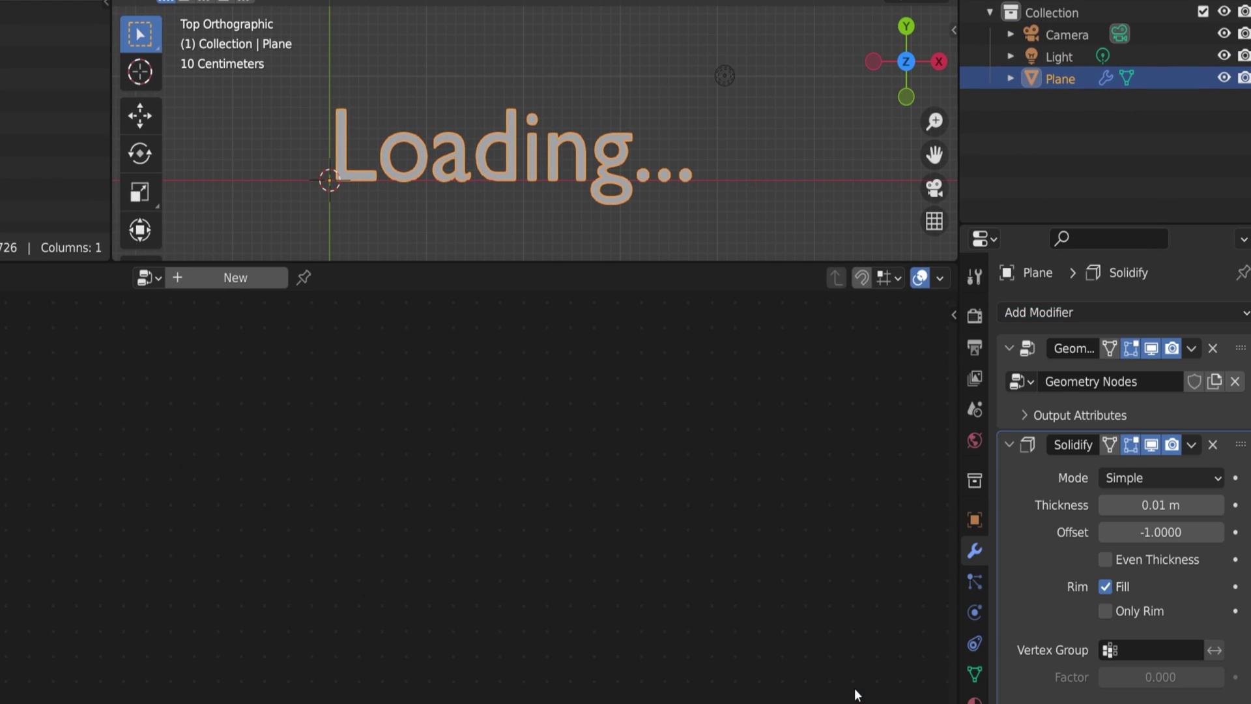
scroll(624, 200, "up", 2)
mouse_move(624, 201)
middle_mouse_down()
mouse_move(599, 85)
mouse_move(616, 101)
middle_mouse_up()
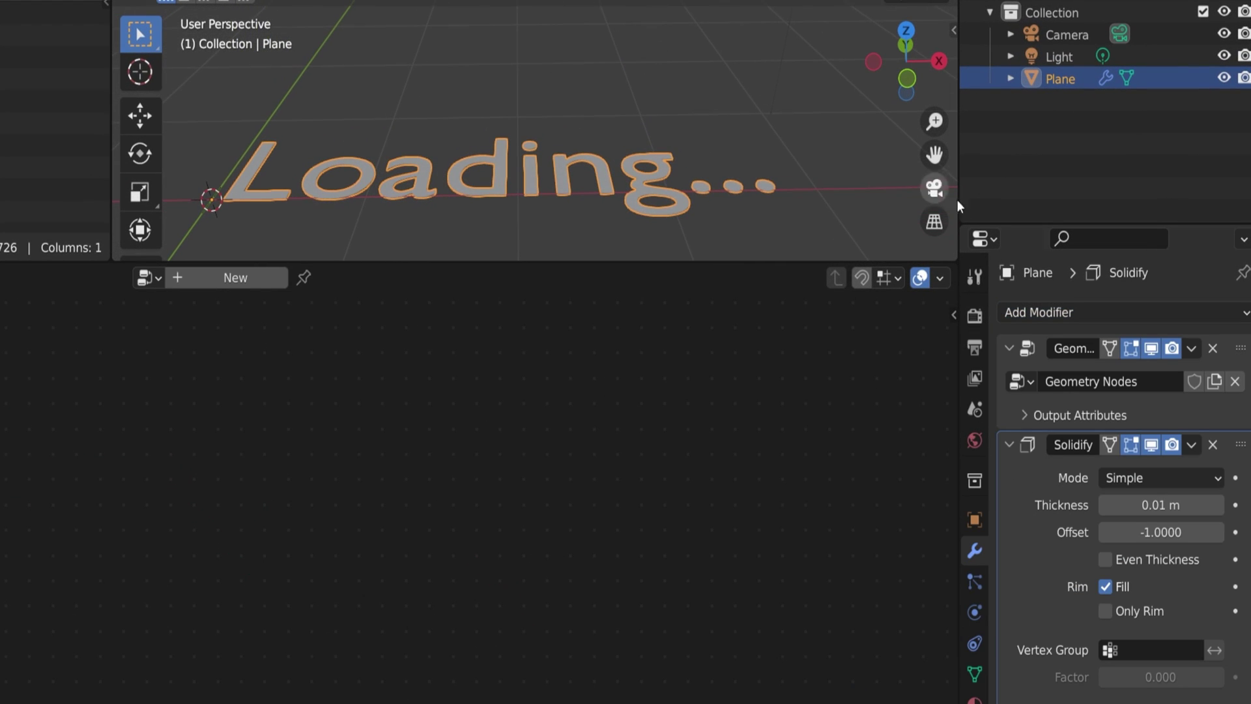
mouse_move(1160, 505)
left_mouse_down()
mouse_move(1107, 505)
mouse_move(1136, 505)
left_mouse_up()
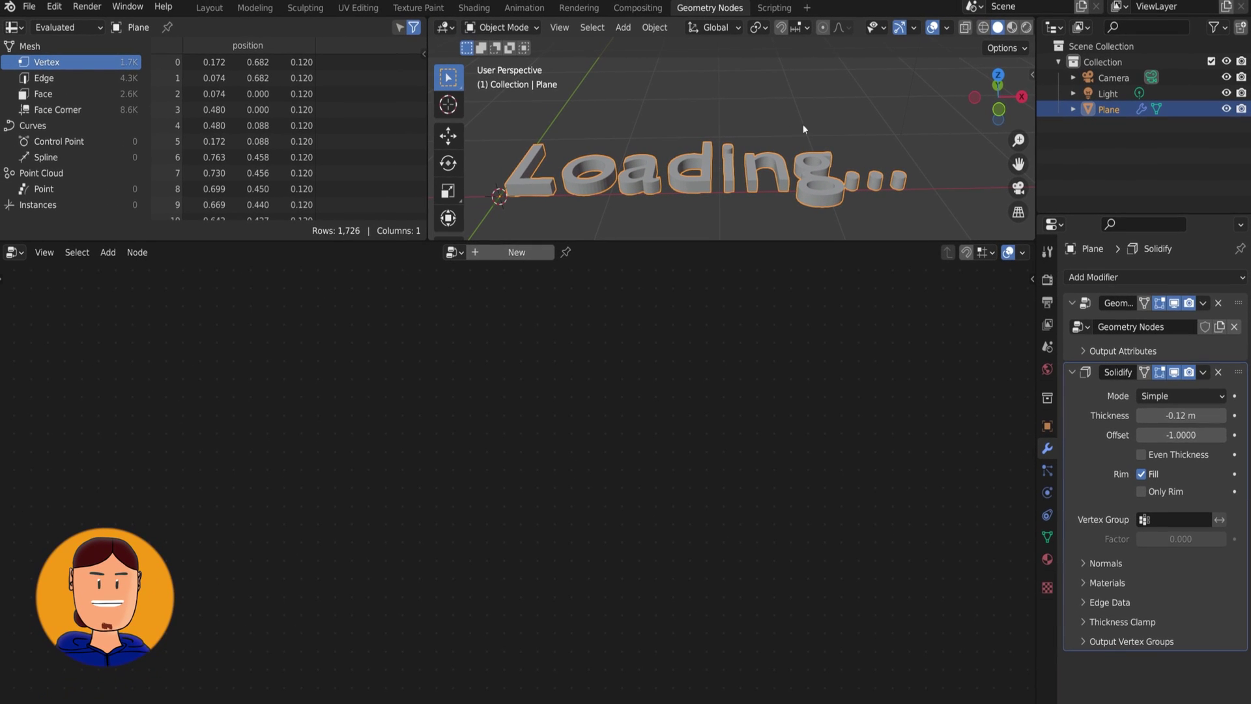
left_click(997, 75)
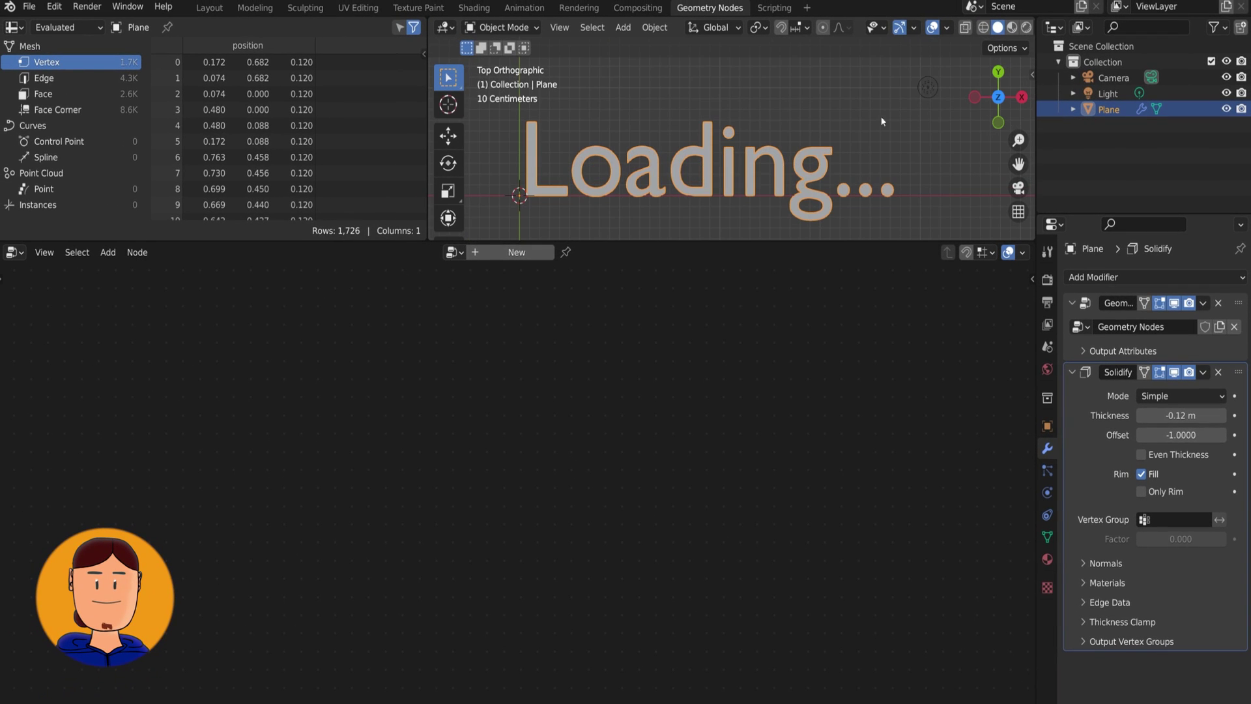
Step: Insert a Set Material node between Realize Instances and Group Output
left_click(1111, 351)
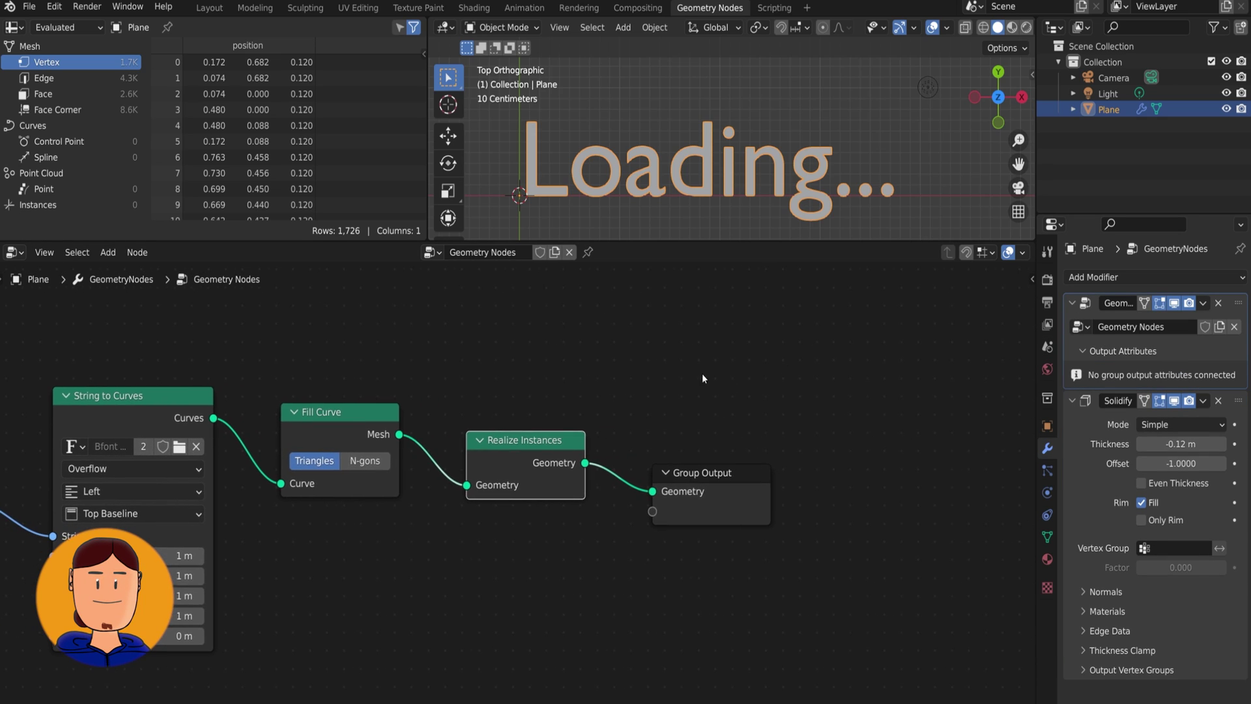
key("shift+a")
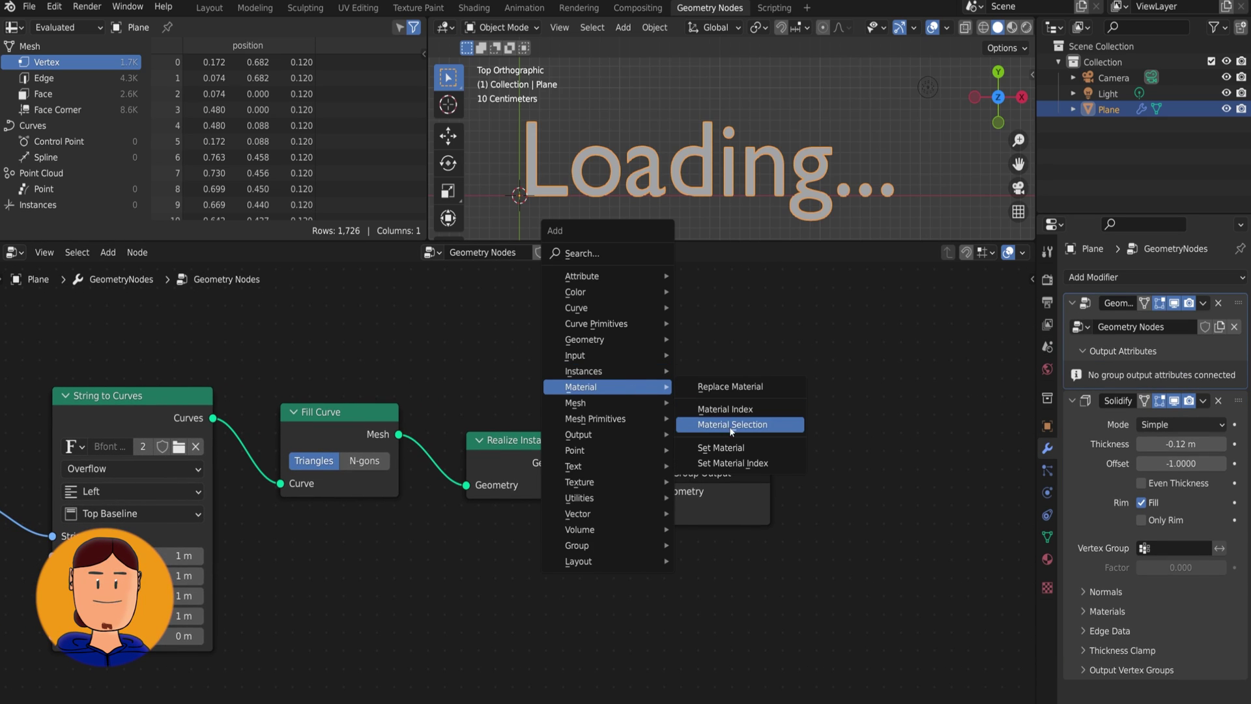
left_click(722, 450)
left_click(648, 439)
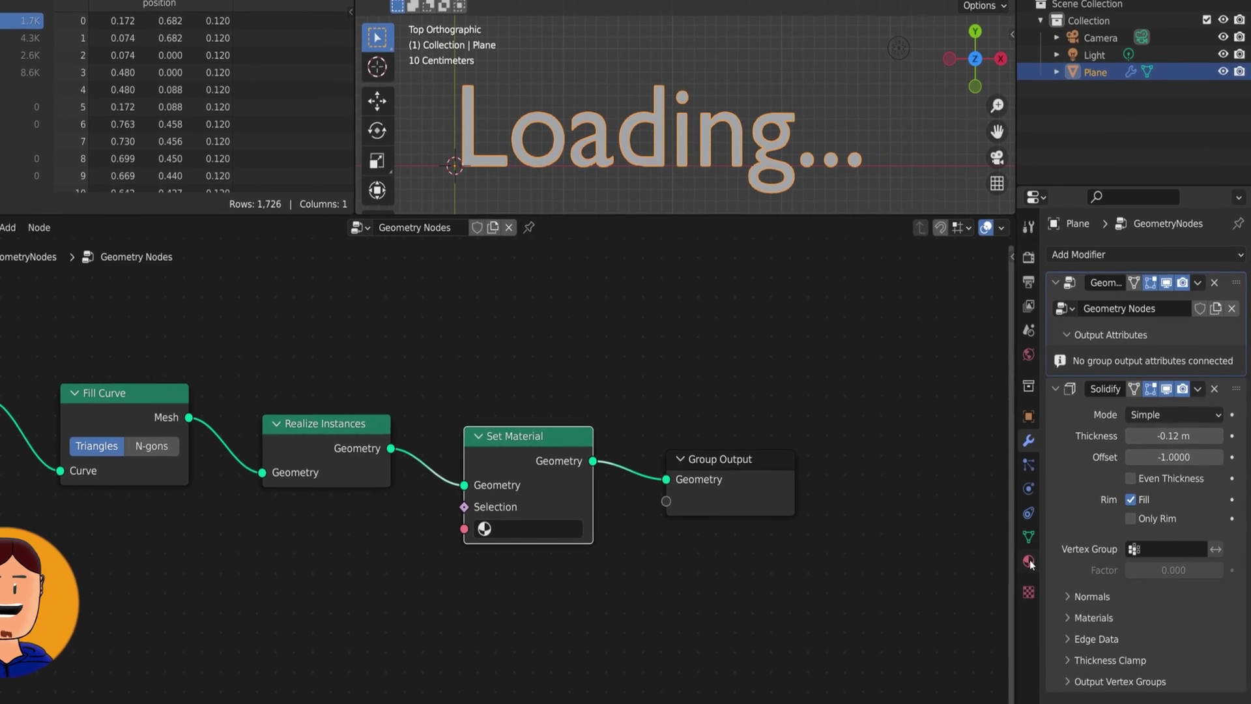
left_click(990, 563)
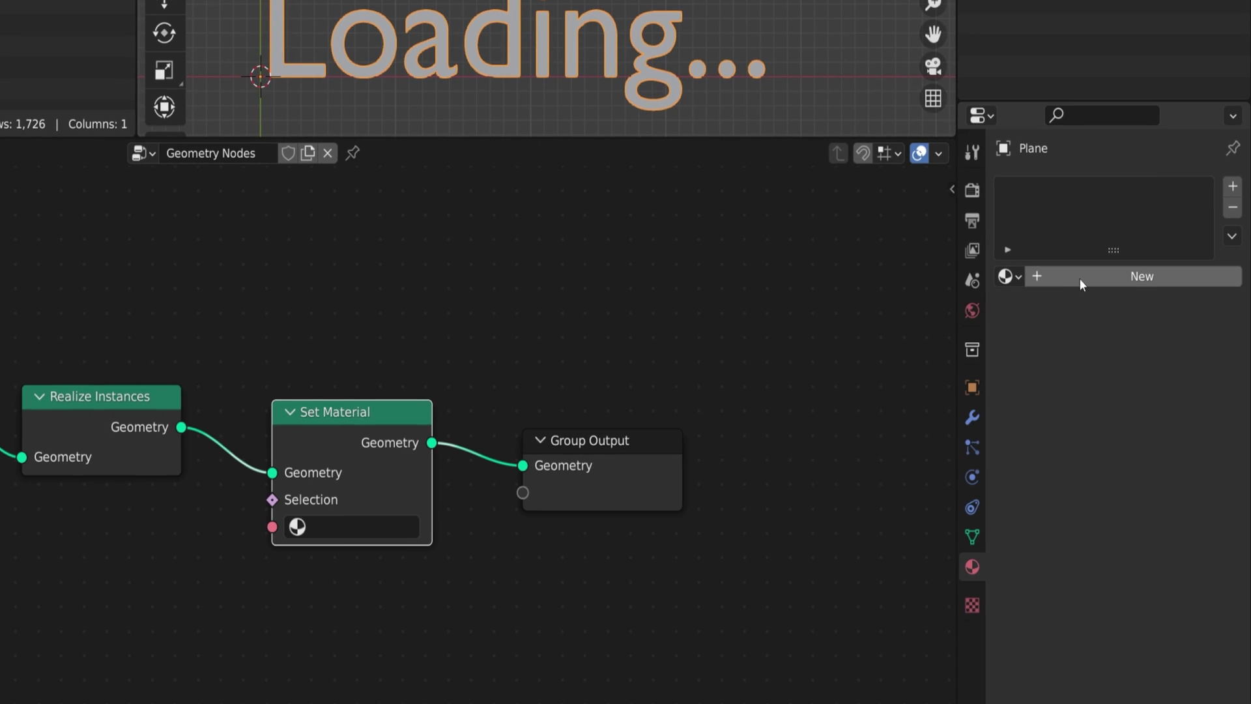
Step: Create a White material and a Black material with a near-black base colour
left_click(1080, 278)
left_click(1076, 277)
type("White")
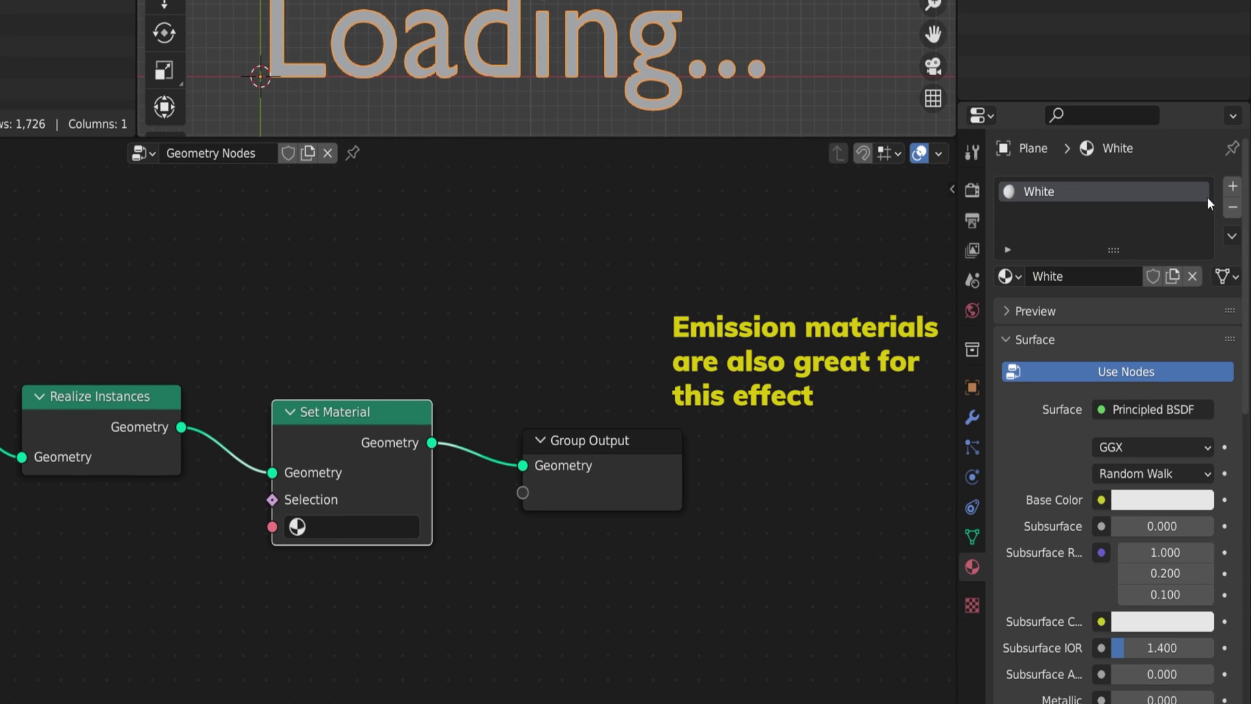
left_click(1233, 187)
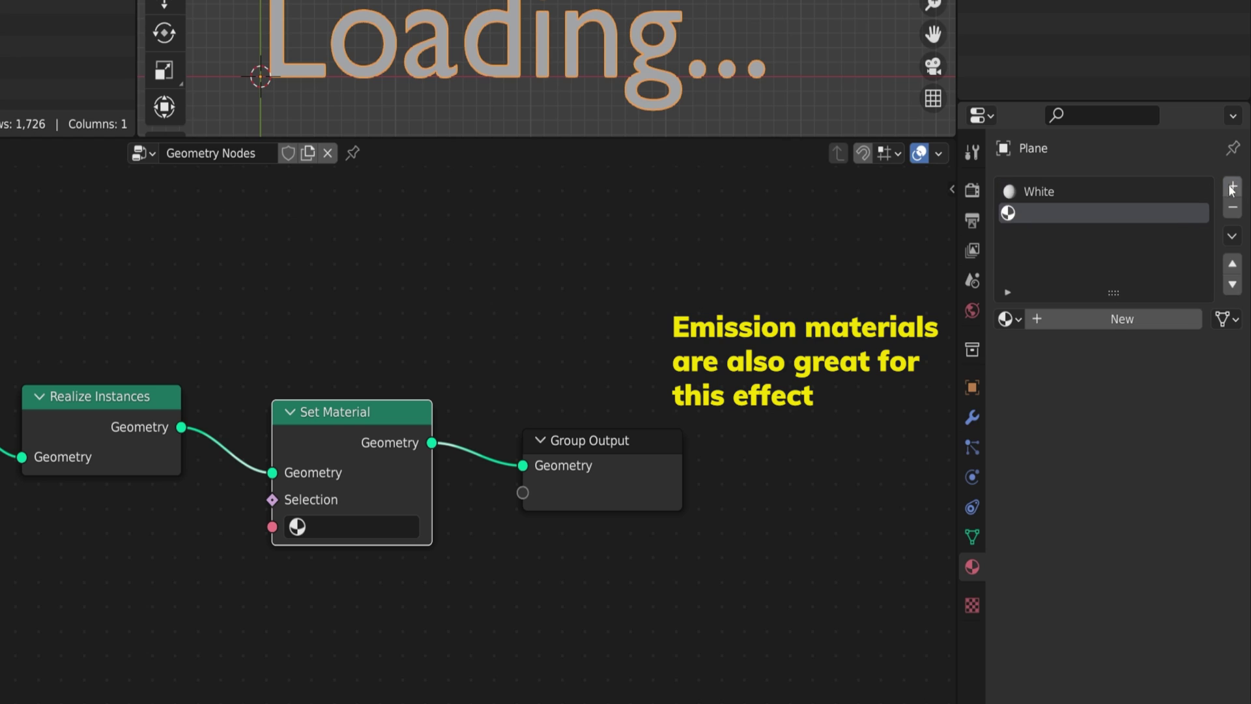
left_click(1060, 319)
double_click(1083, 320)
type("Black")
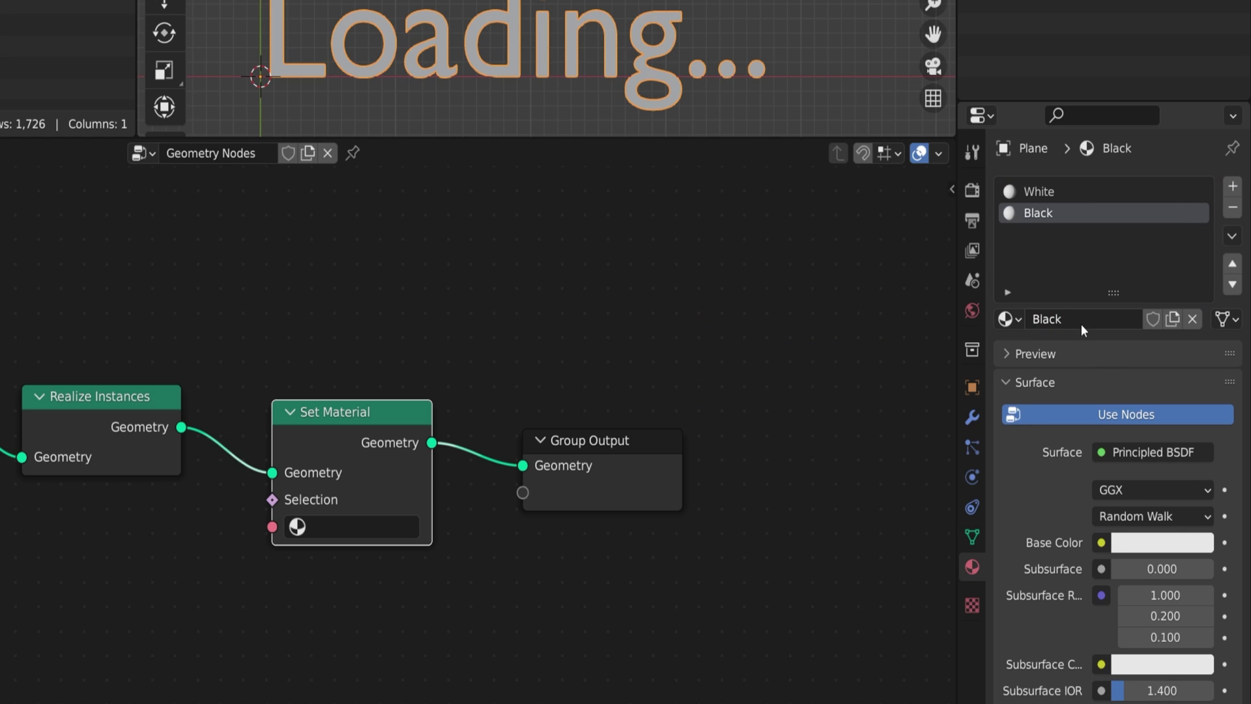
left_click(1135, 539)
left_click_drag(1108, 488, 1042, 488)
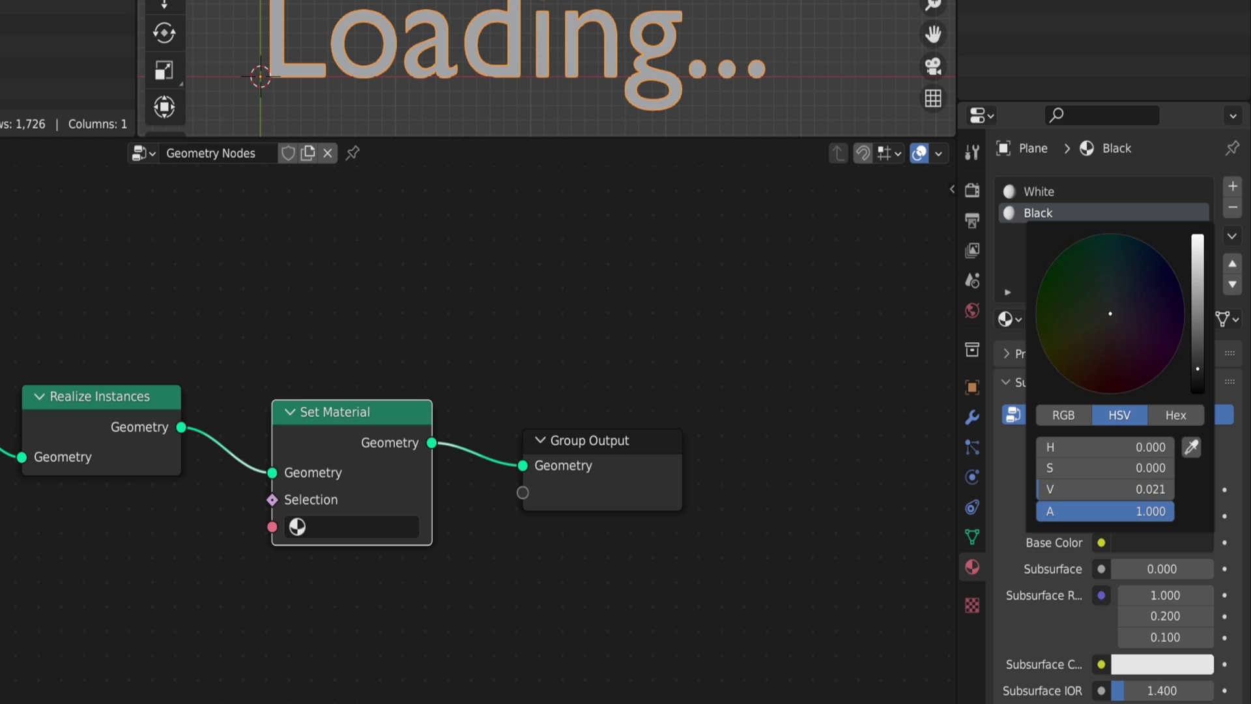
Step: Add a third material, Green, with a bright green base colour
left_click(1232, 186)
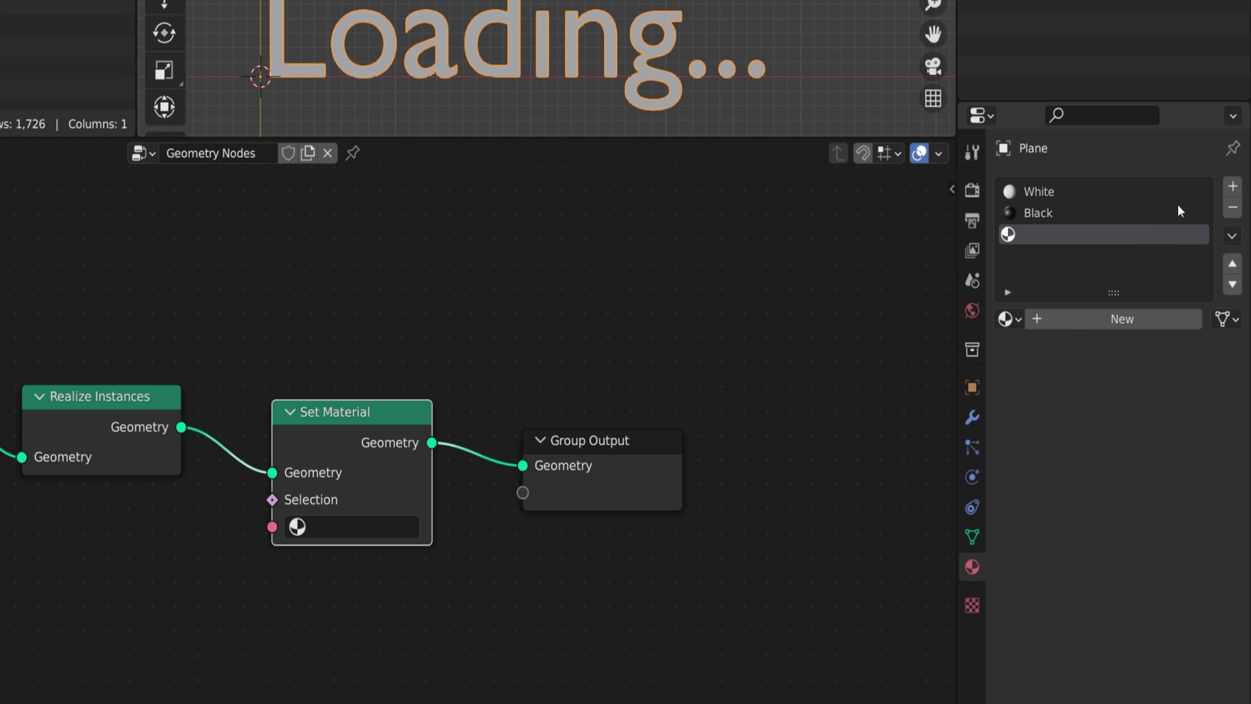
left_click(1068, 318)
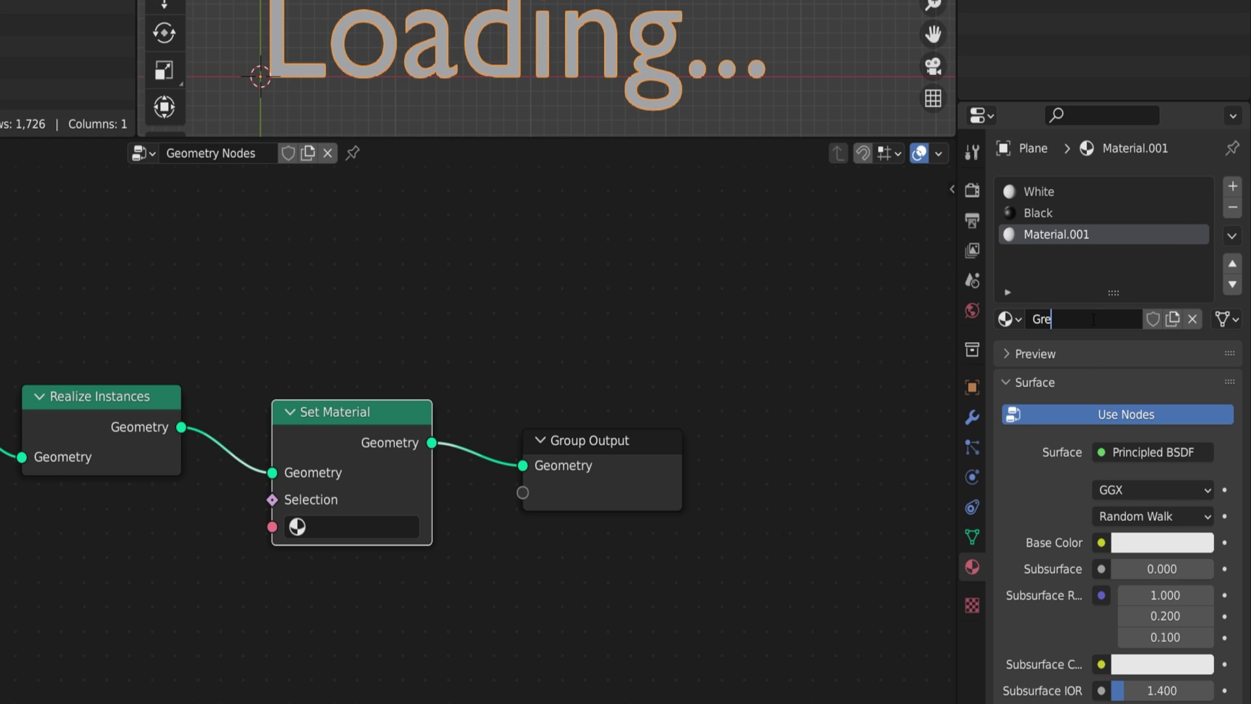
left_click(1144, 552)
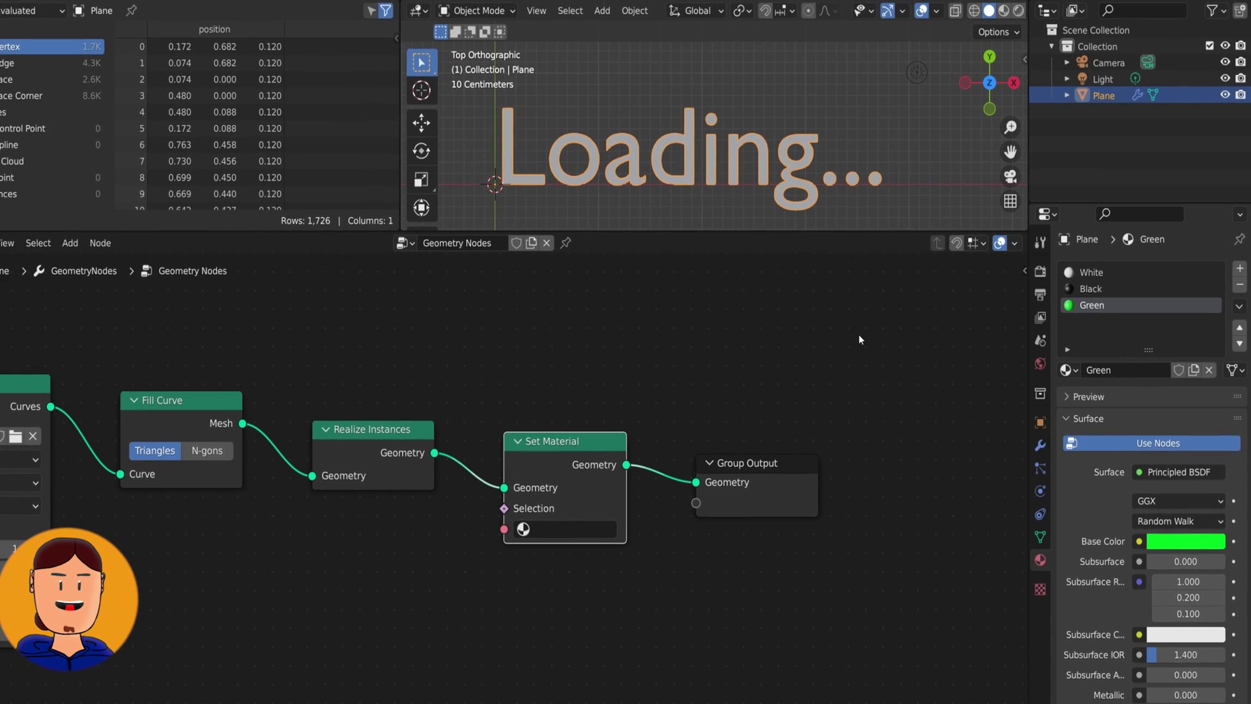
scroll(872, 345, "down", 2)
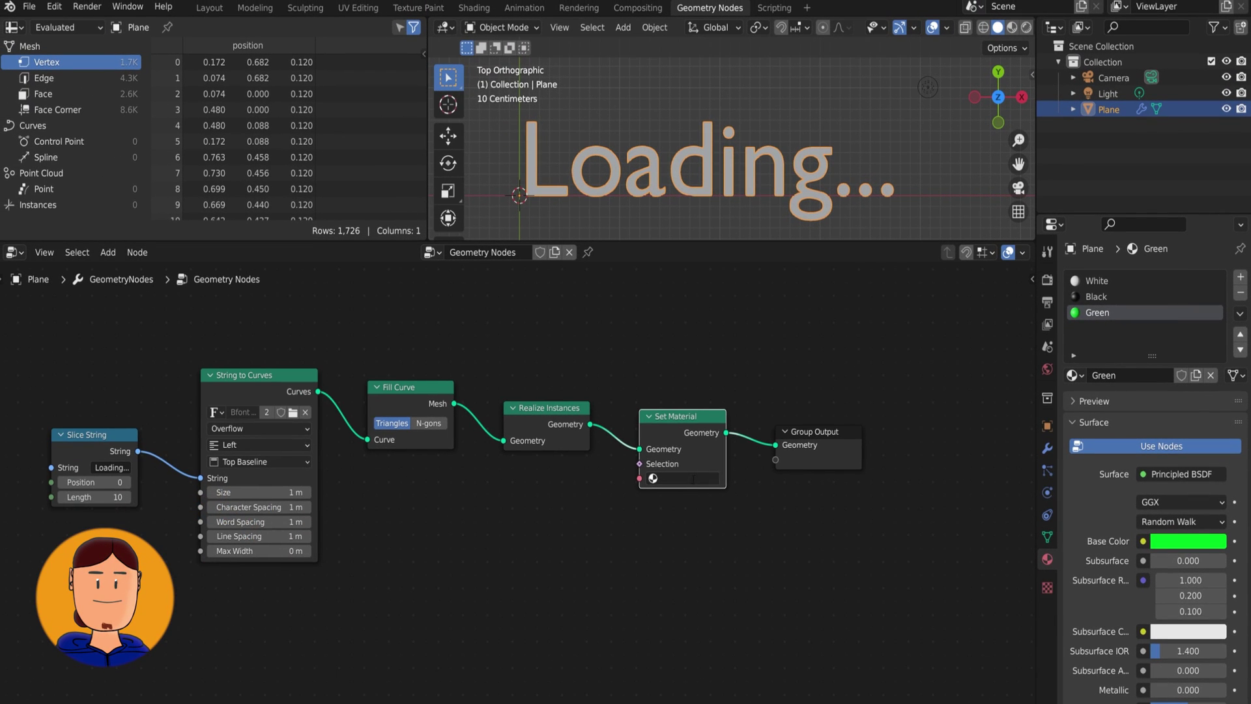
left_click(692, 479)
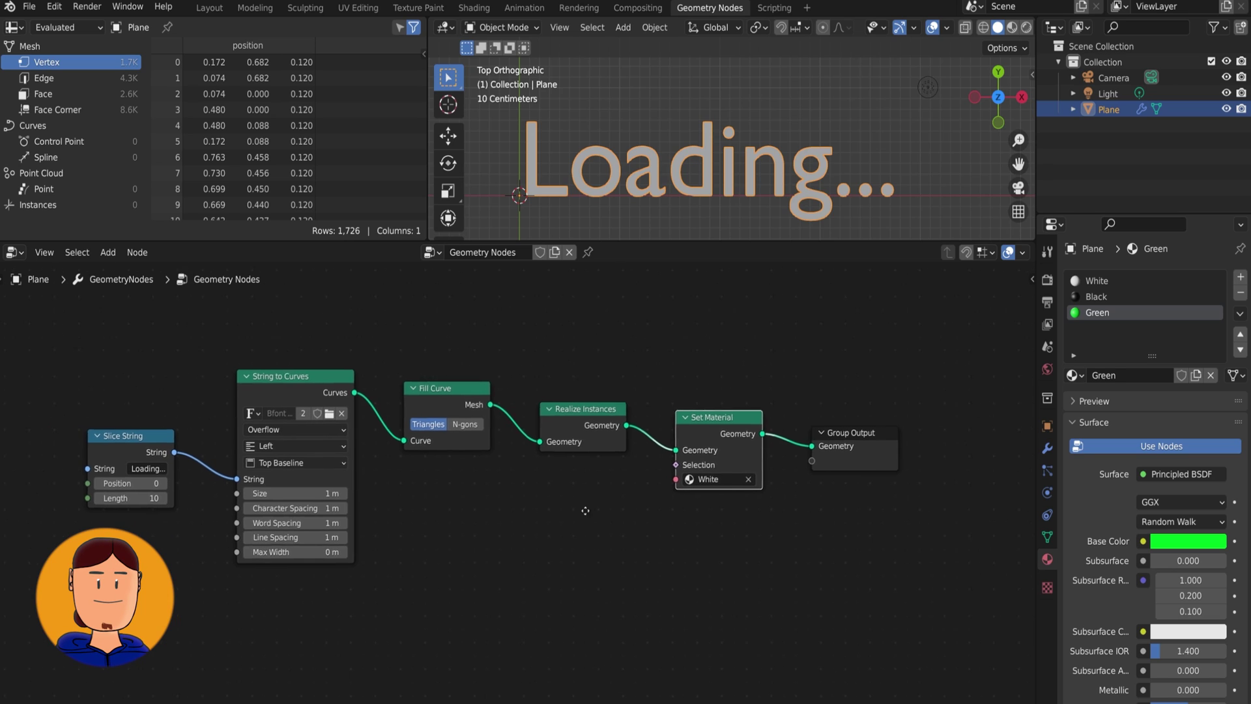
Step: Add a Value node set to 10.5 and connect it to the Slice String Length
middle_click_drag(624, 531, 36, 504)
key("shift+a")
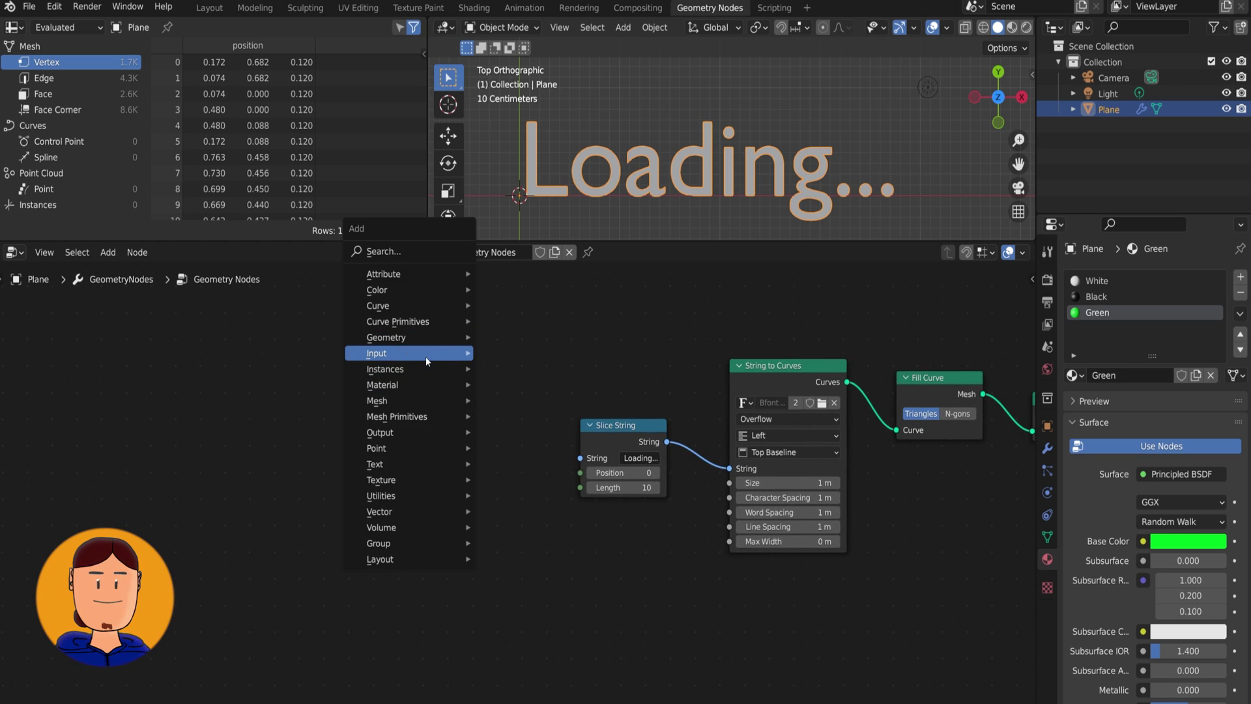
left_click(510, 480)
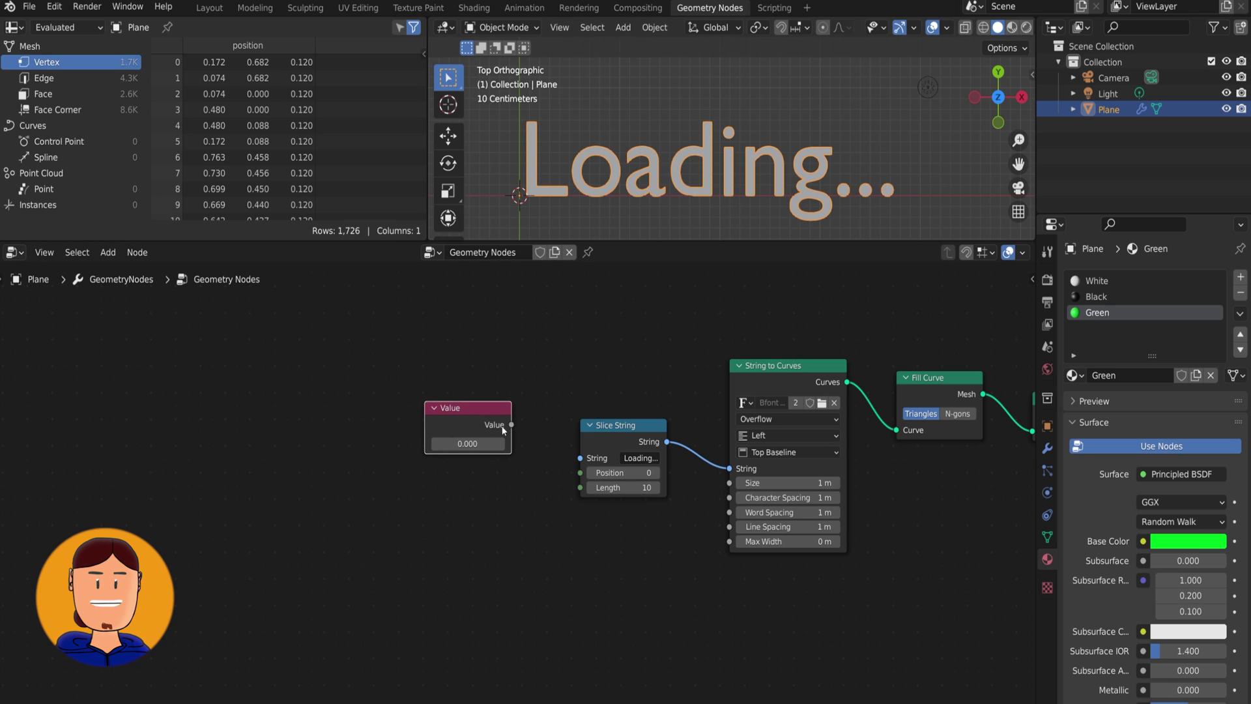
left_click_drag(467, 443, 430, 443)
type("0.800")
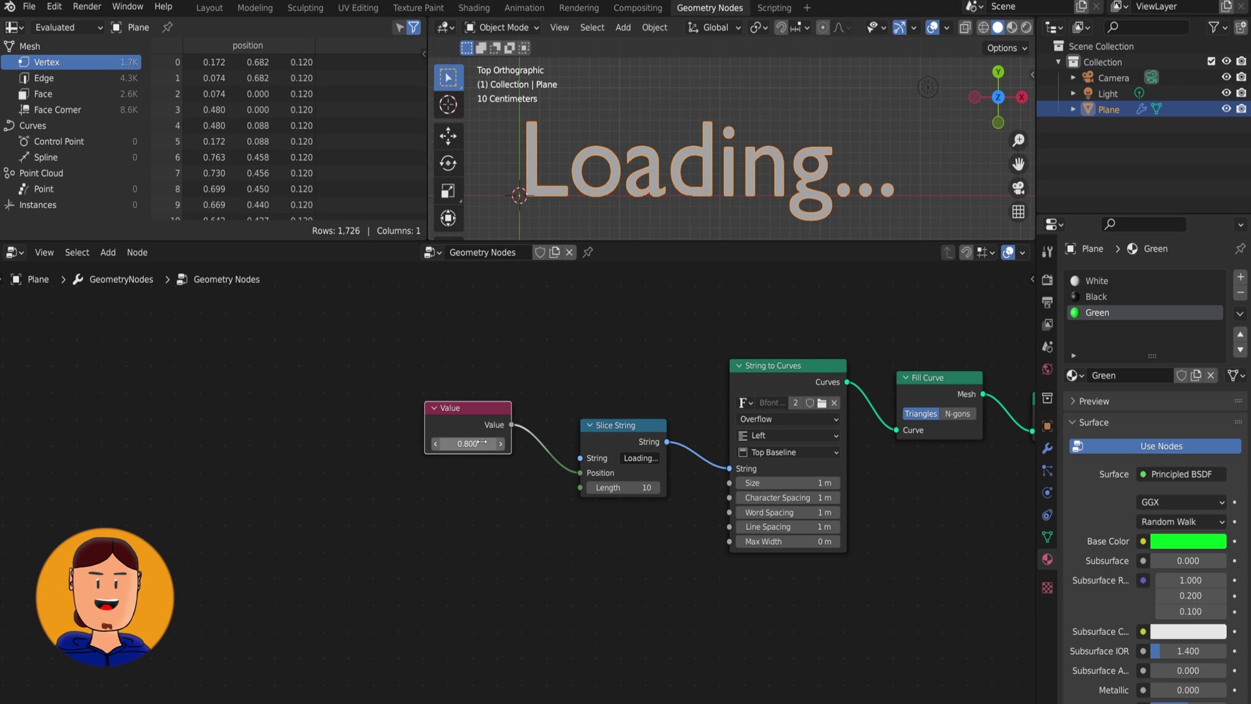
left_click_drag(580, 488, 580, 487)
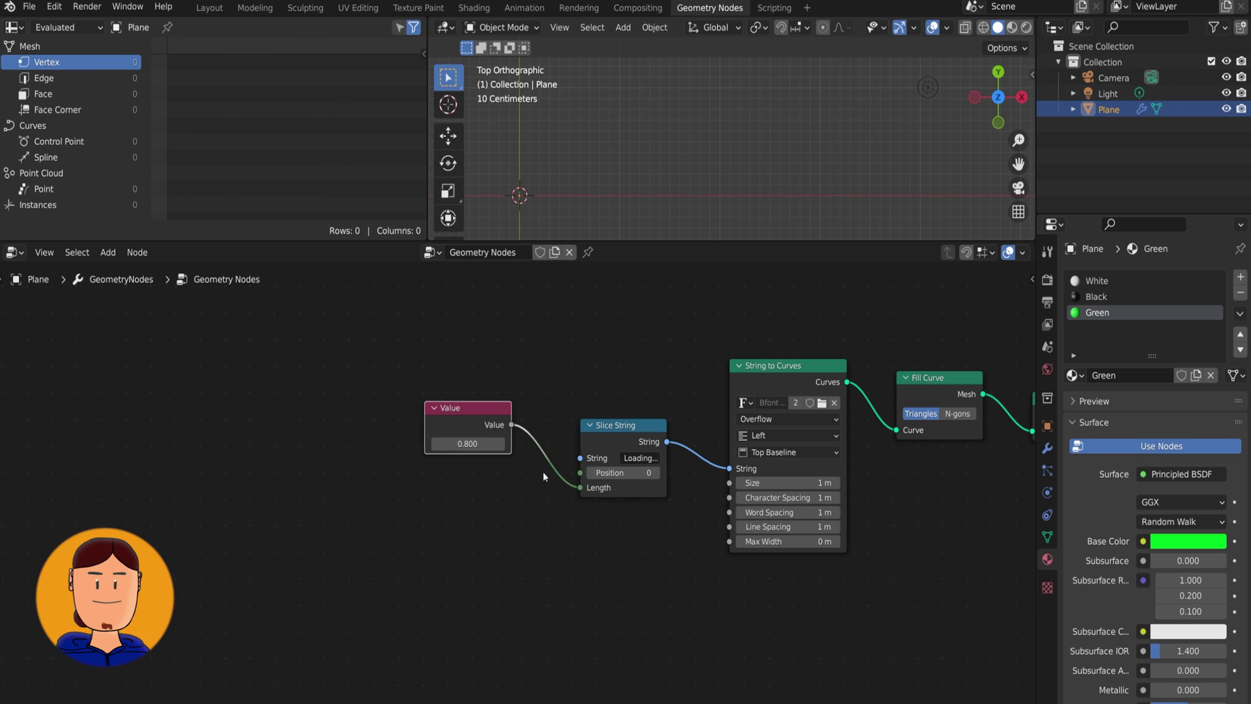
mouse_move(467, 443)
left_mouse_down()
mouse_move(514, 442)
mouse_move(430, 442)
mouse_move(515, 443)
mouse_move(449, 442)
mouse_move(482, 443)
left_mouse_up()
type("10.500")
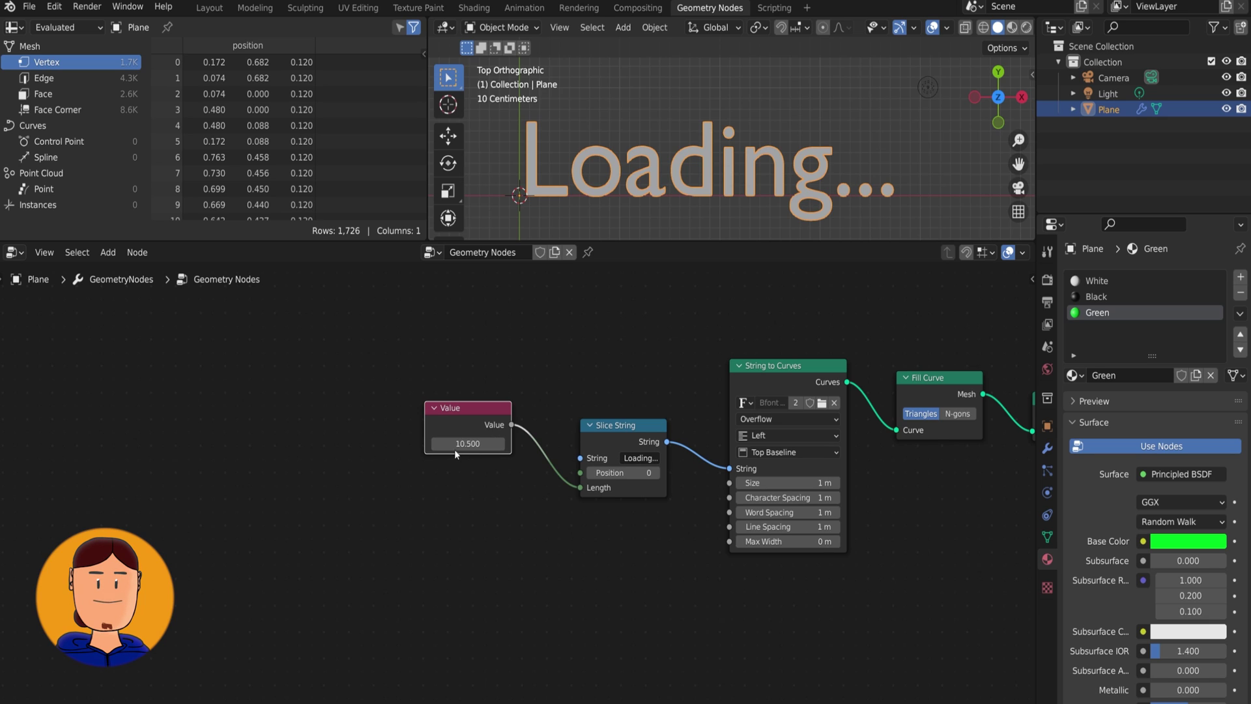
scroll(466, 454, "down", 2)
middle_click_drag(473, 458, 284, 395)
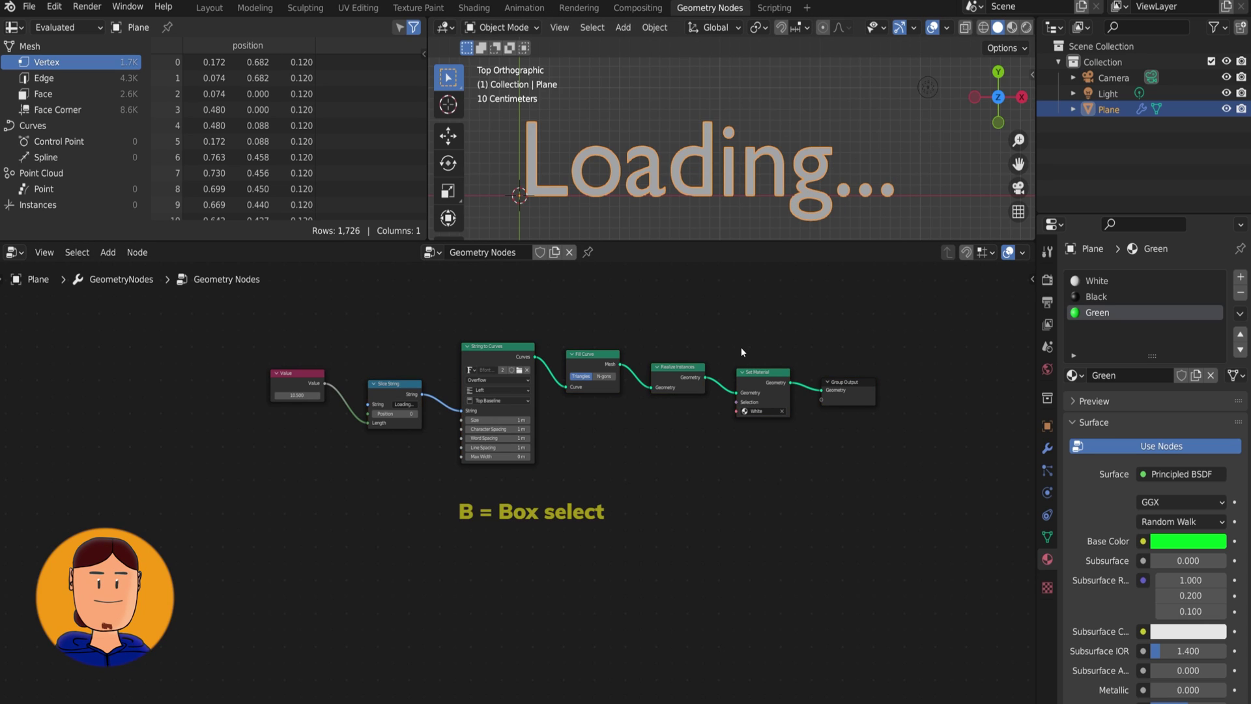
Step: Box-select and duplicate the entire text node chain
key("b")
left_click_drag(771, 317, 260, 521)
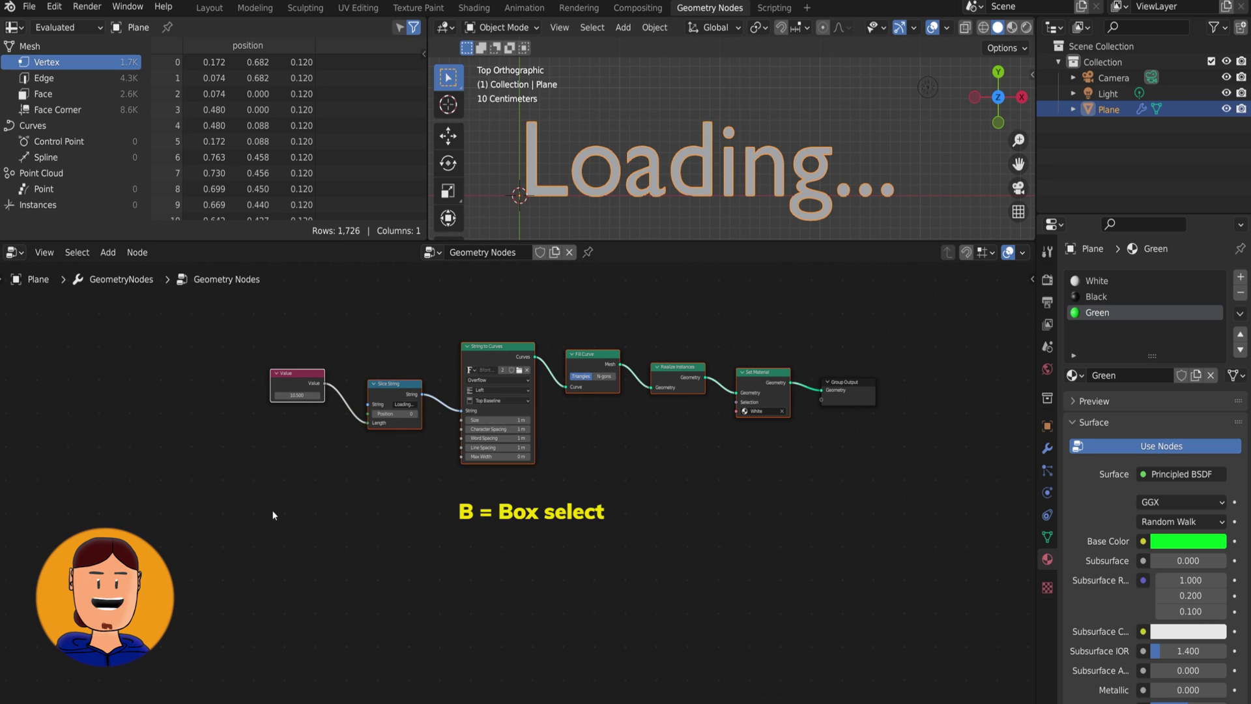
key("shift+d")
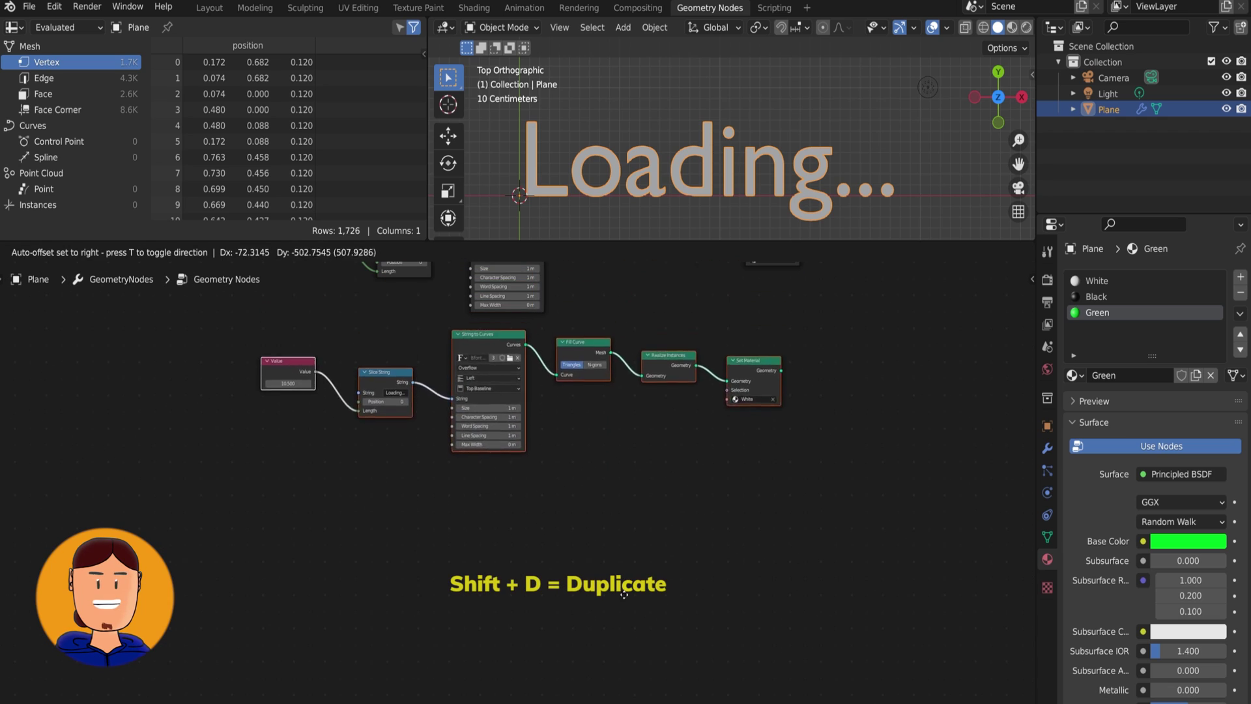
left_click(635, 269)
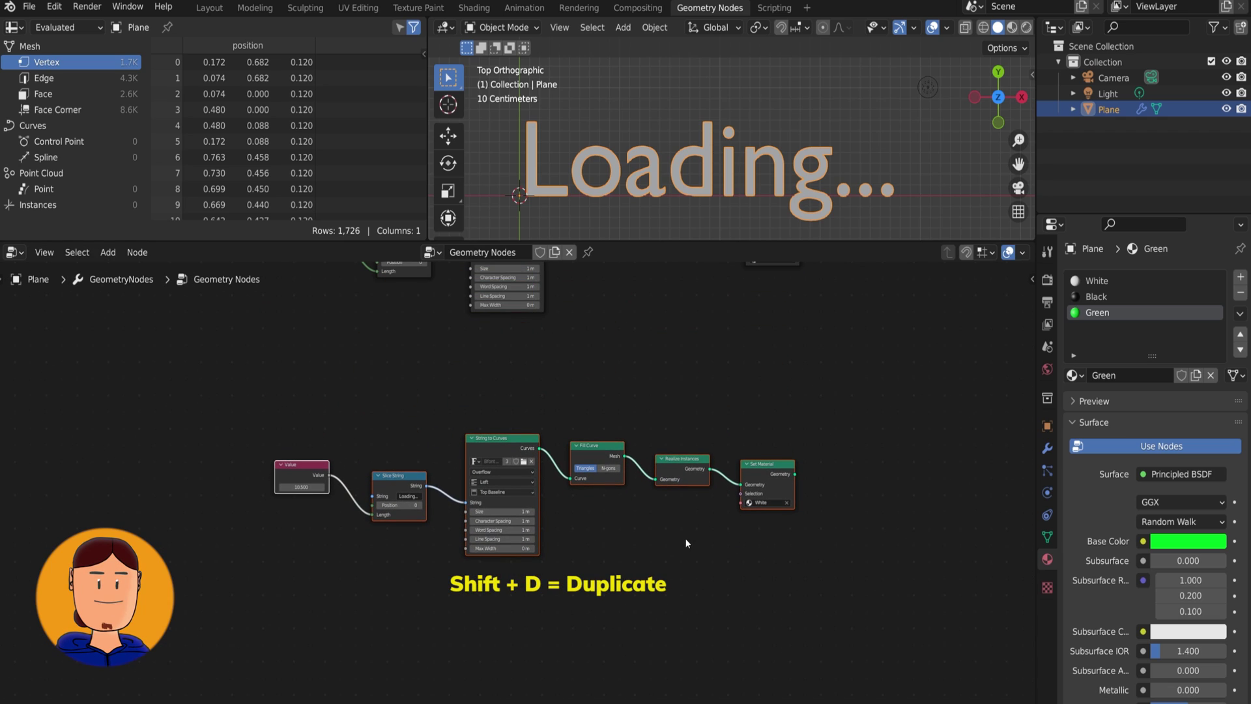
Step: Set the copy's Slice String to 'OK' and its Set Material to Green
scroll(274, 488, "up", 5)
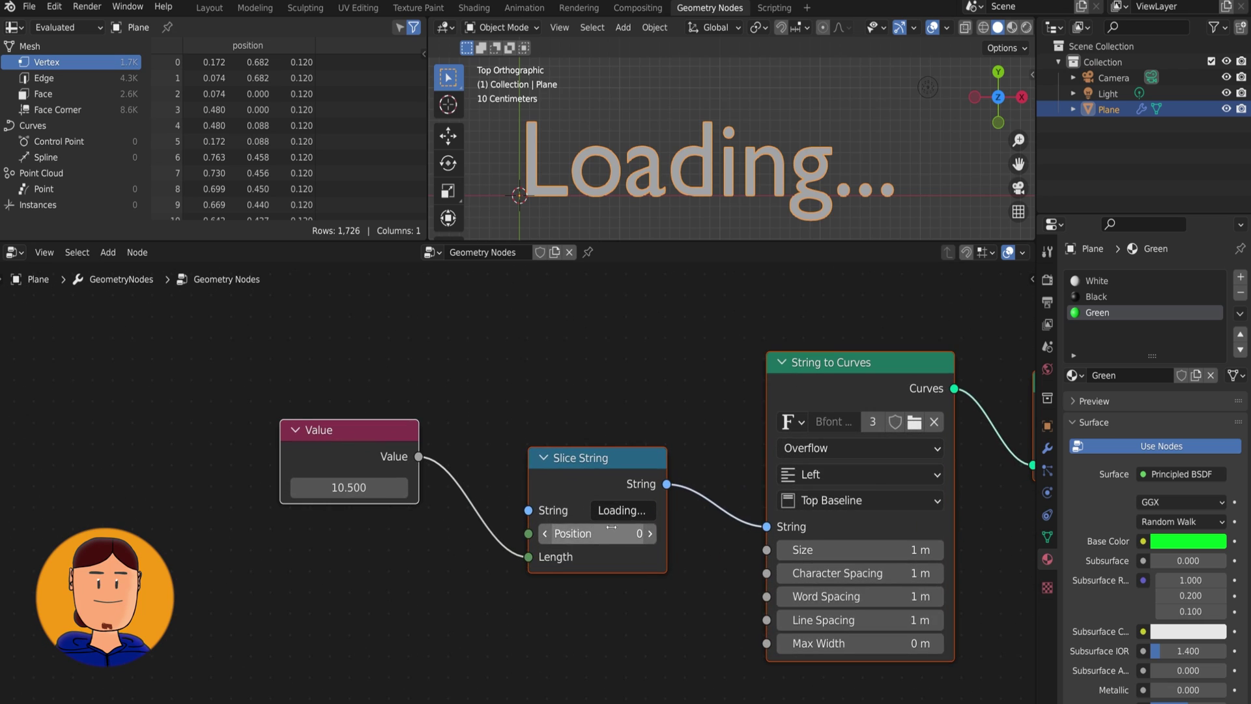
left_click(622, 510)
type("OK")
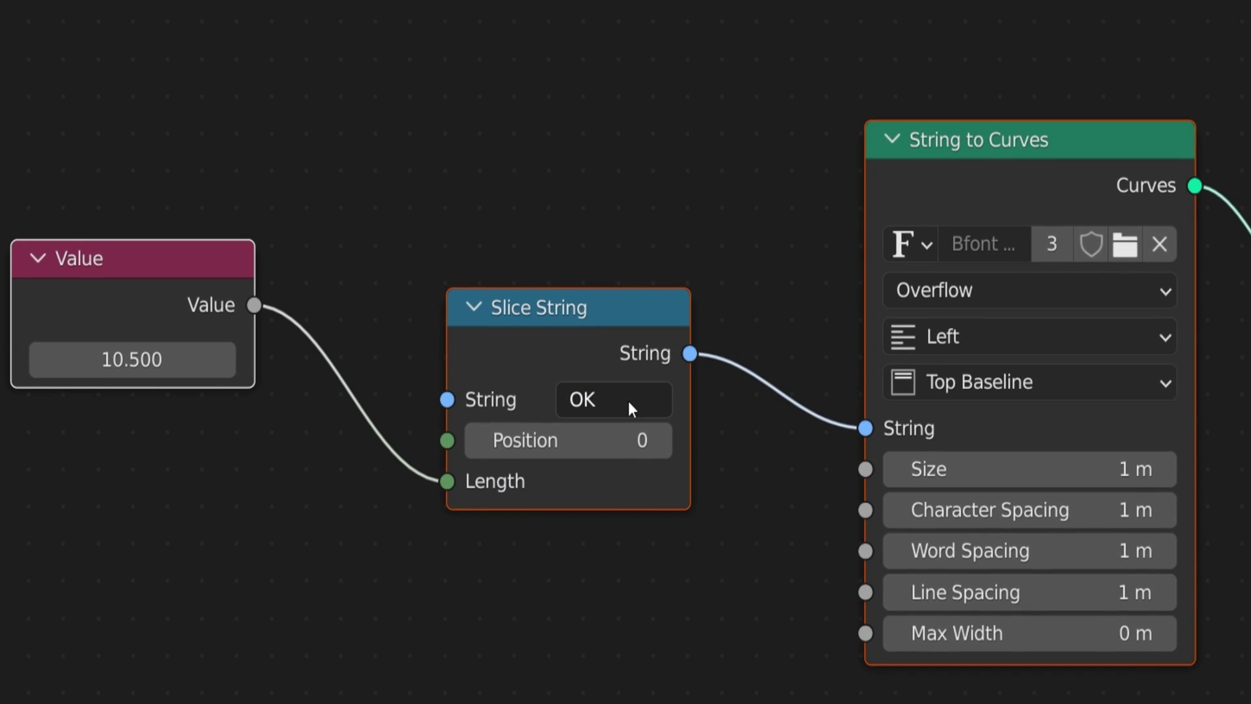
key("Return")
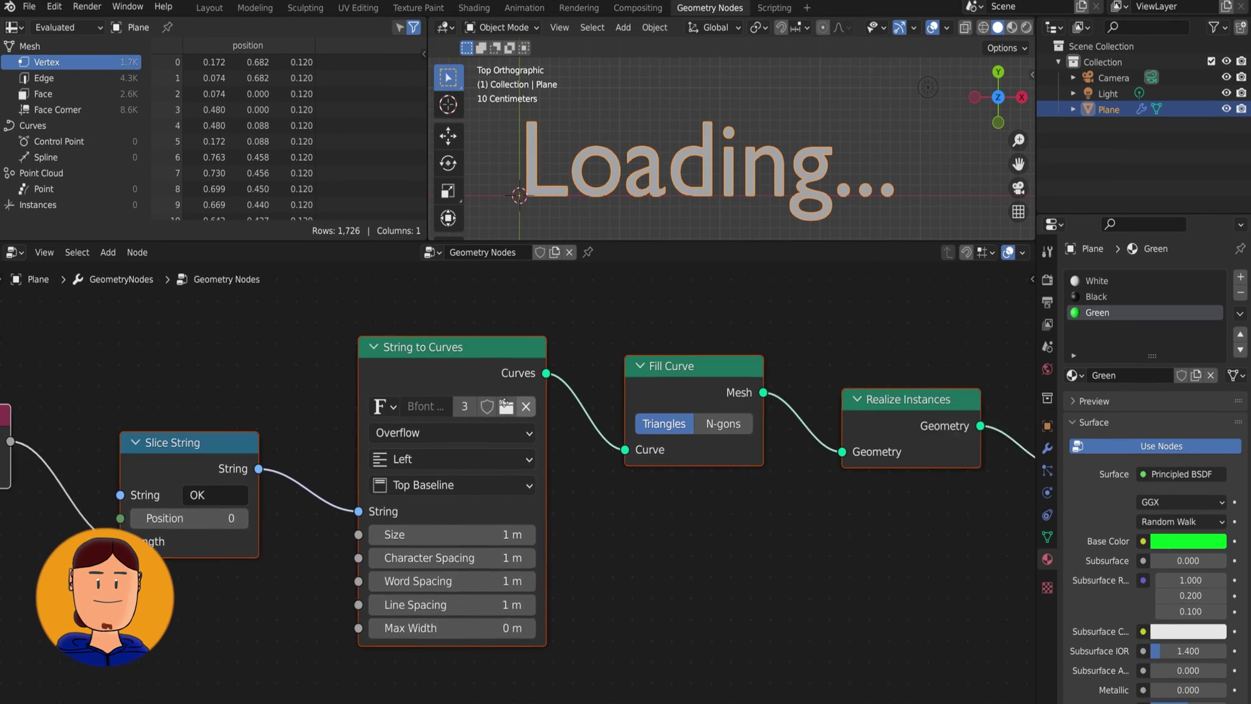
scroll(521, 488, "right", 5, "ctrl")
left_click(723, 512)
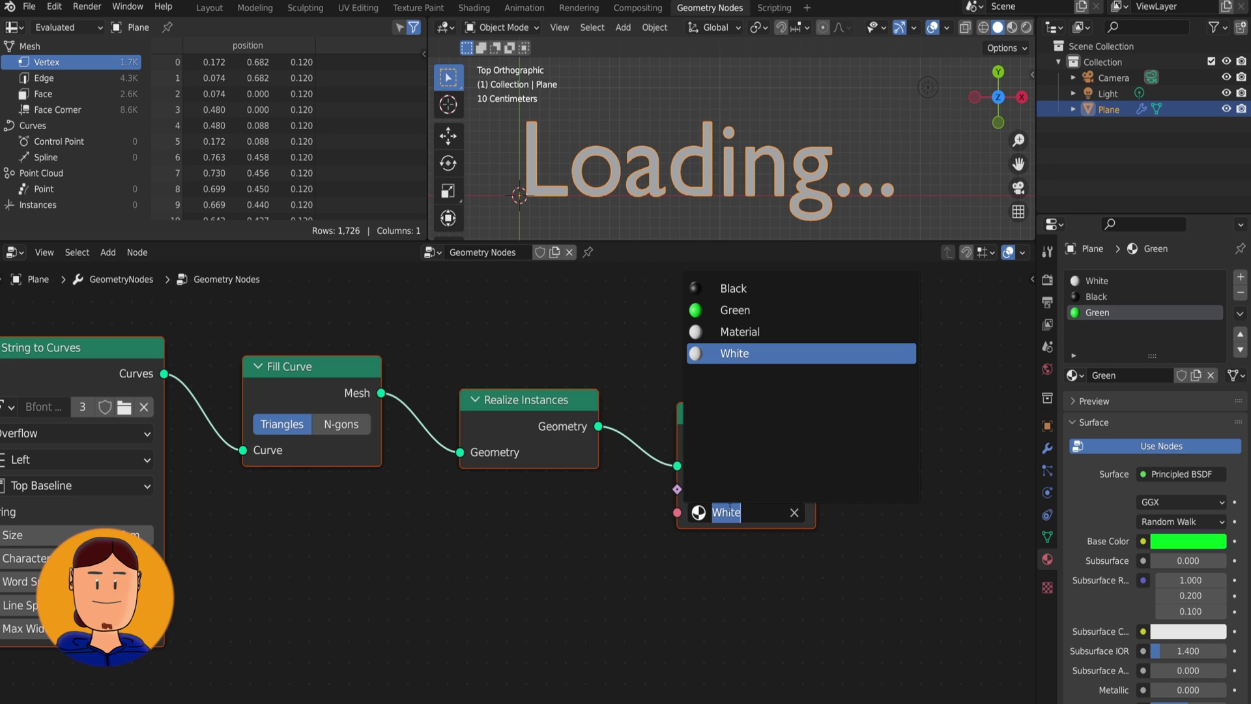
left_click(734, 309)
scroll(741, 428, "down", 5)
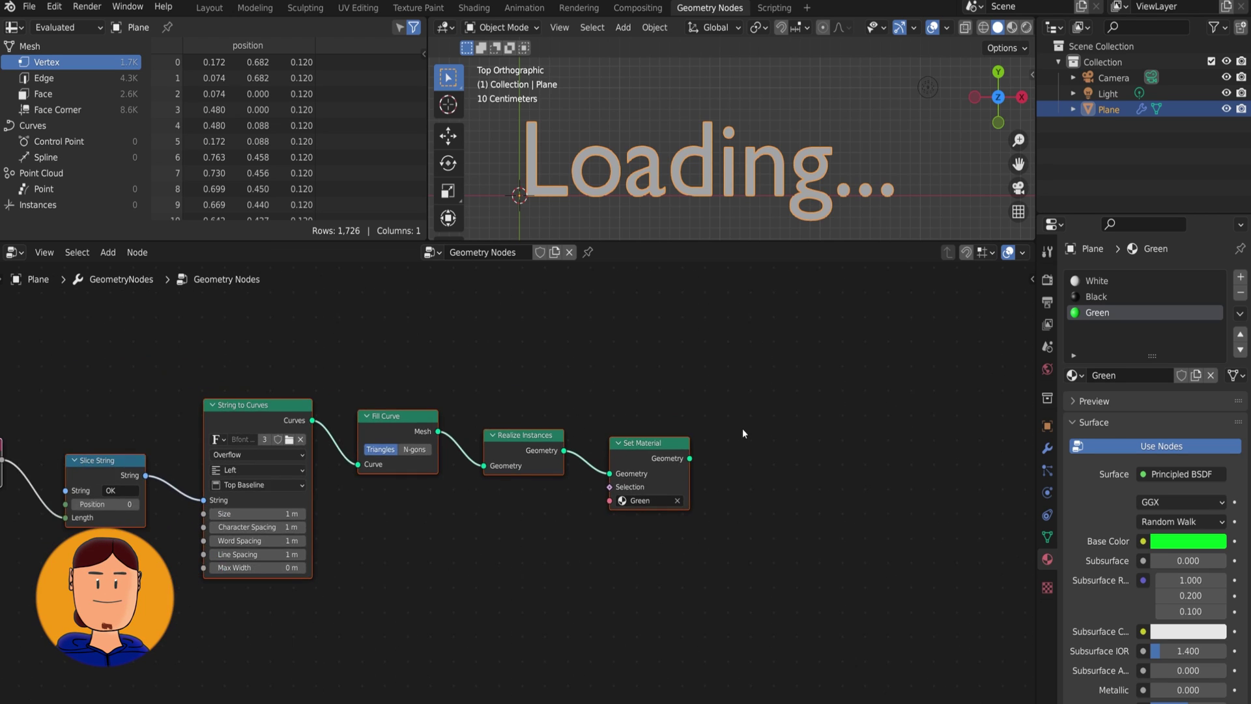
Step: Merge the OK and Loading... chains into Group Output with a Join Geometry node
left_click_drag(586, 303, 682, 479)
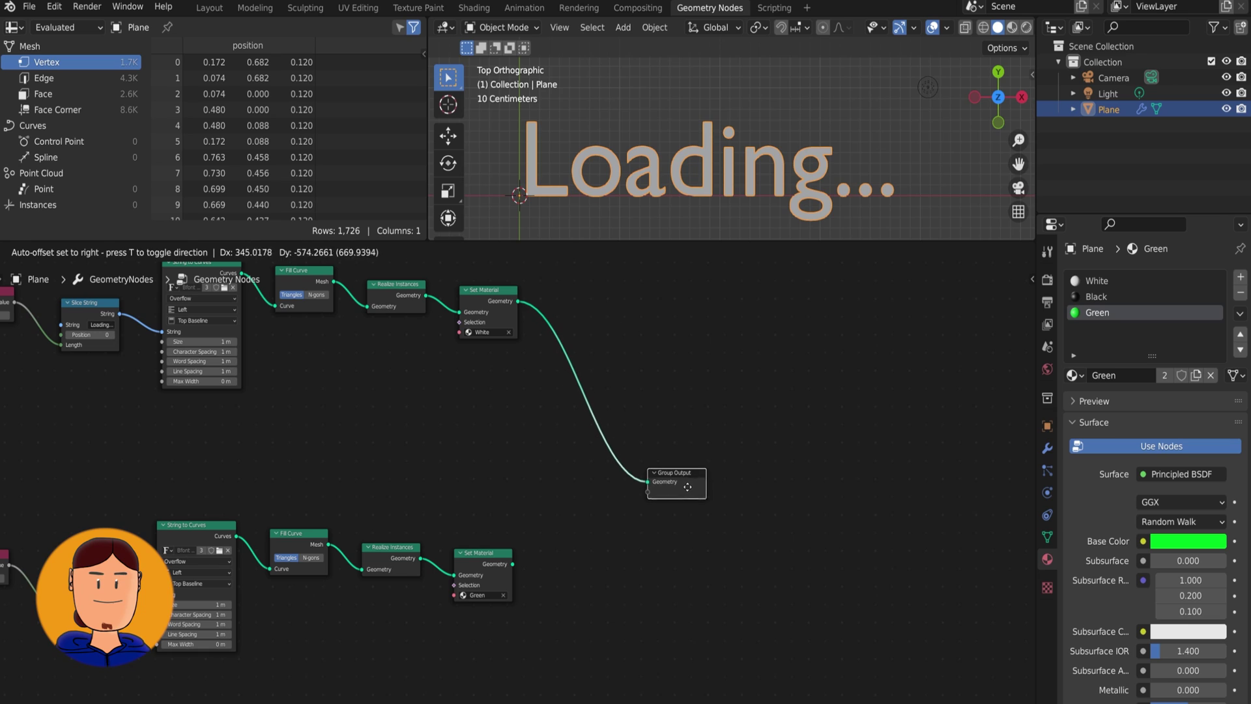
key("shift+a")
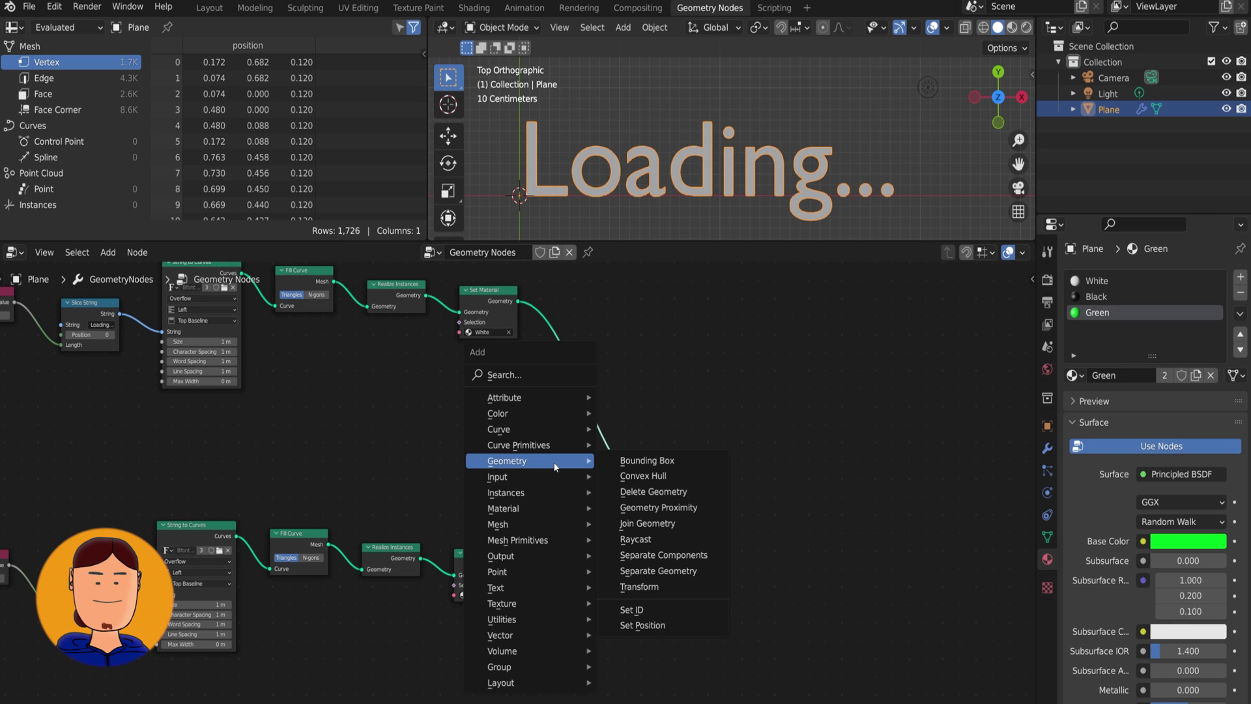
left_click(648, 525)
left_click(587, 492)
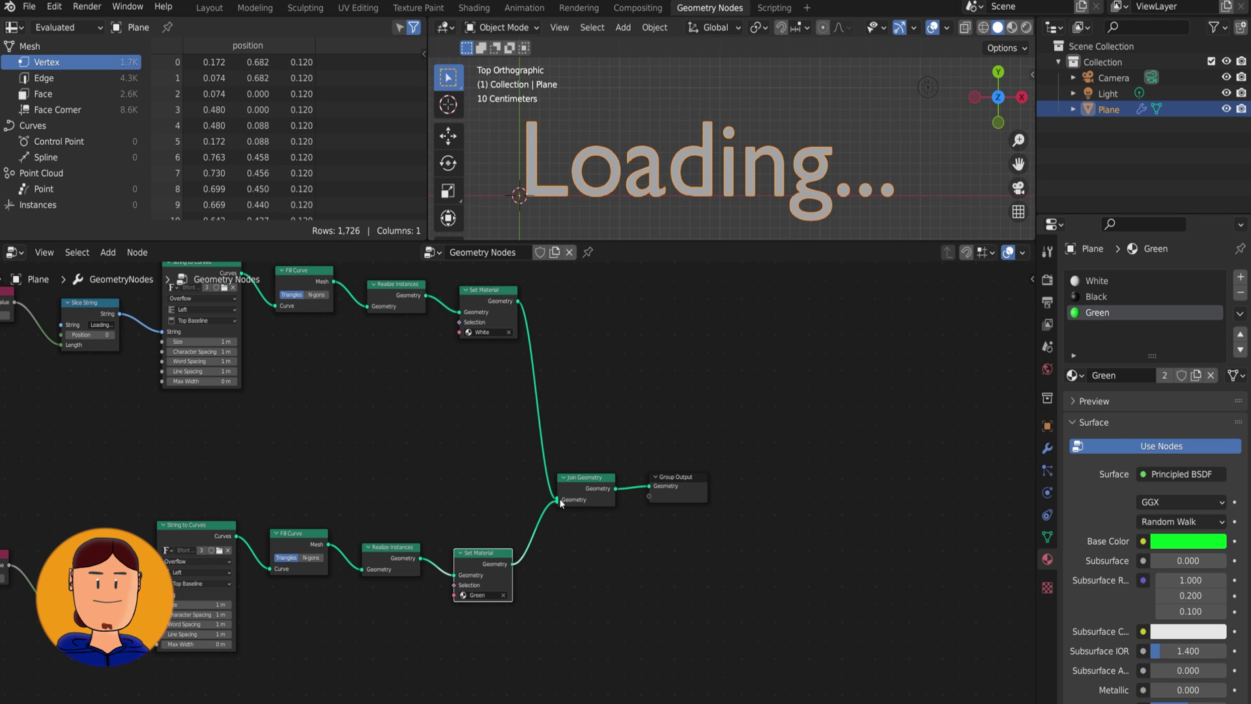
left_click(1015, 28)
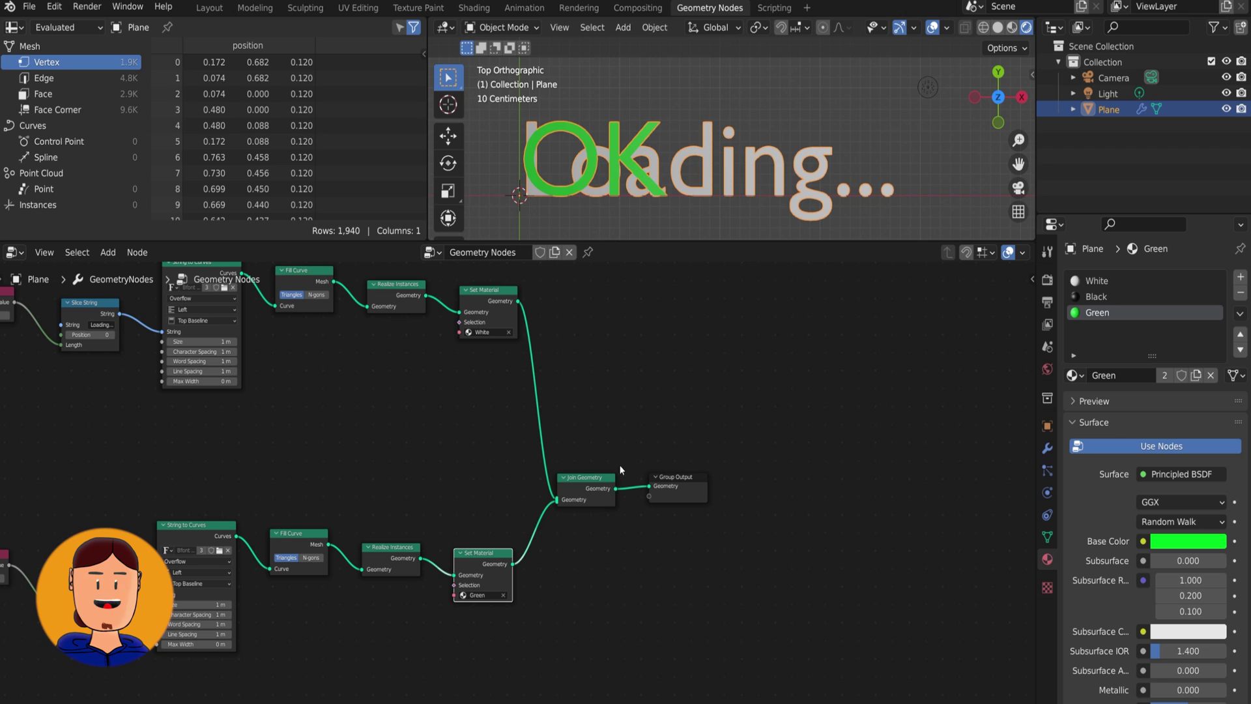
left_click_drag(664, 486, 873, 469)
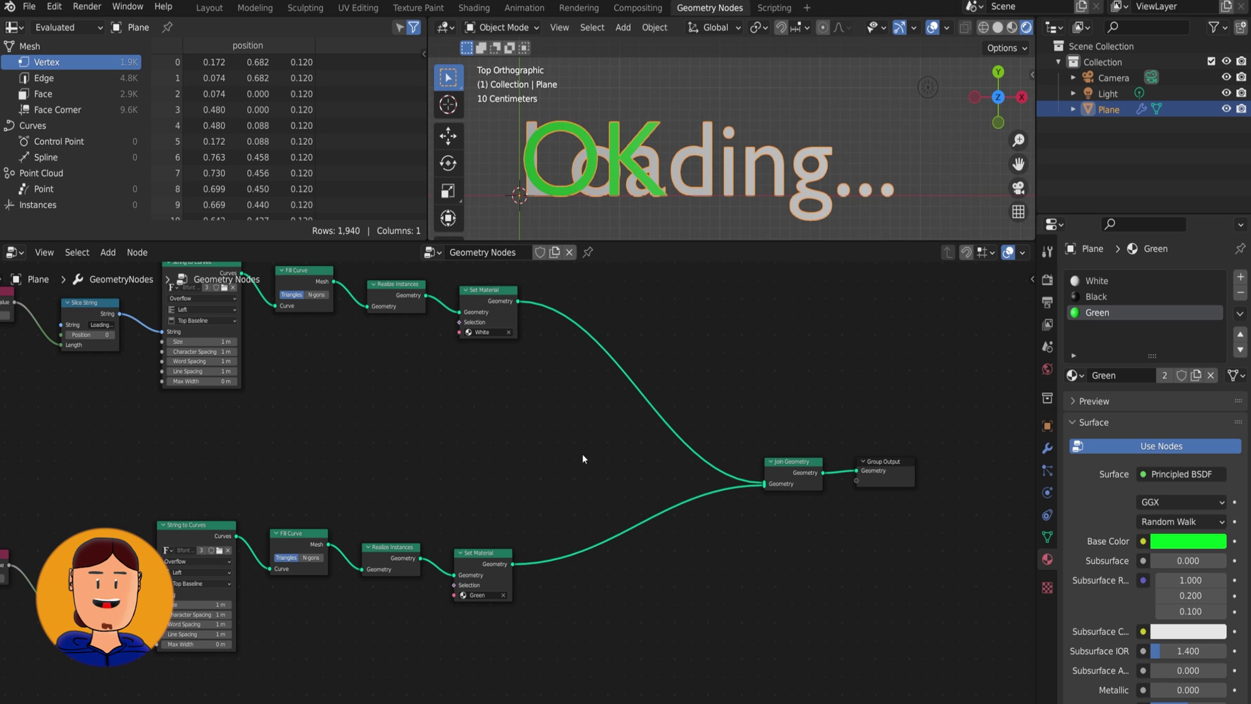
Step: Add a Transform node to the OK chain shifting it 3.73 m along X
key("shift+a")
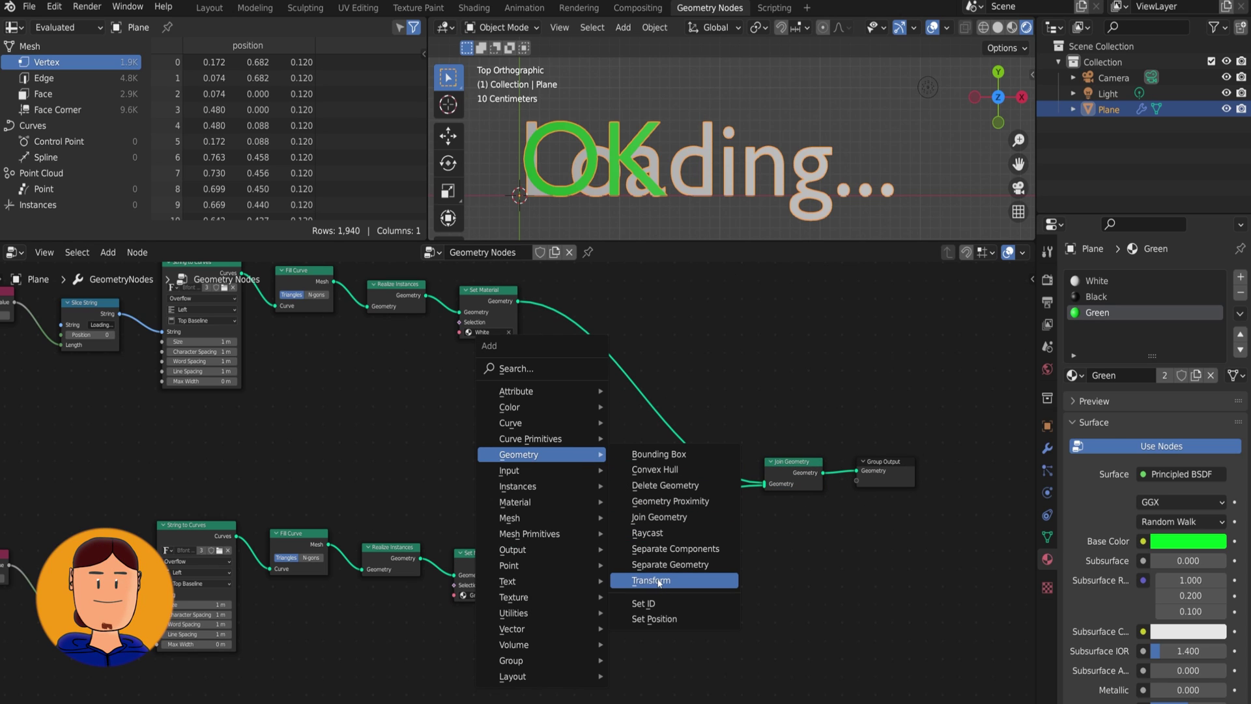
left_click(659, 582)
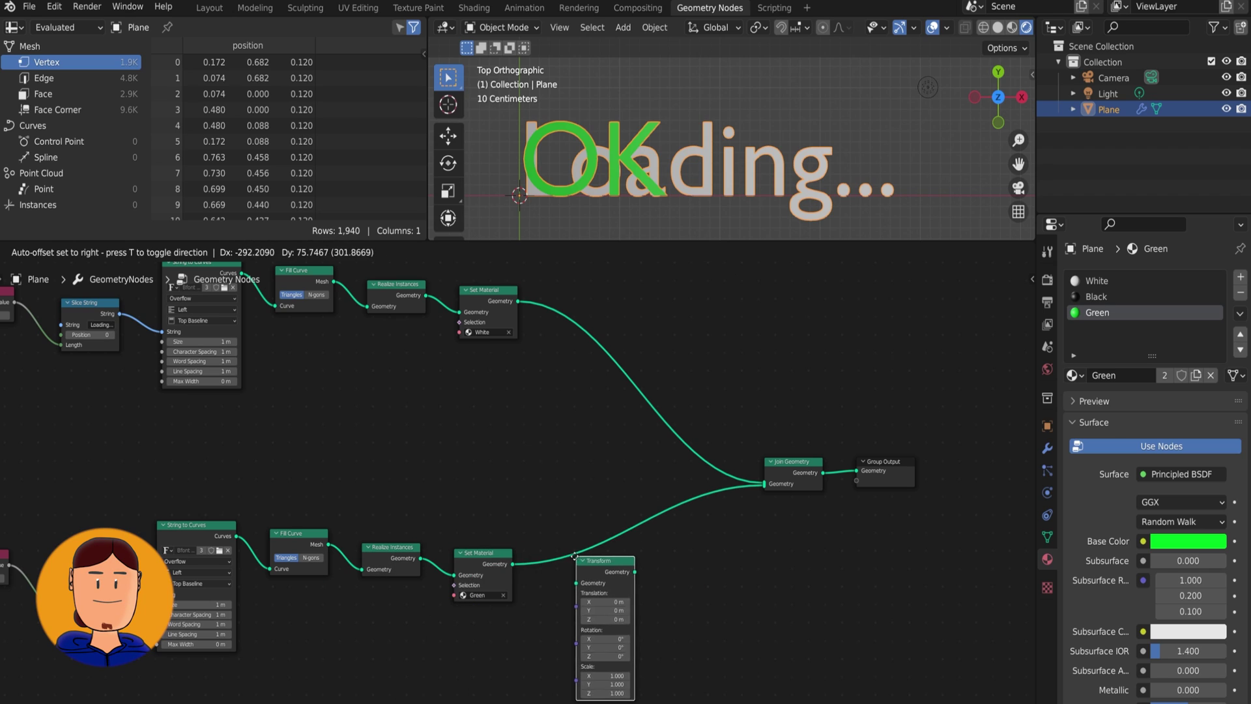
left_click(549, 538)
left_click_drag(576, 582, 652, 582)
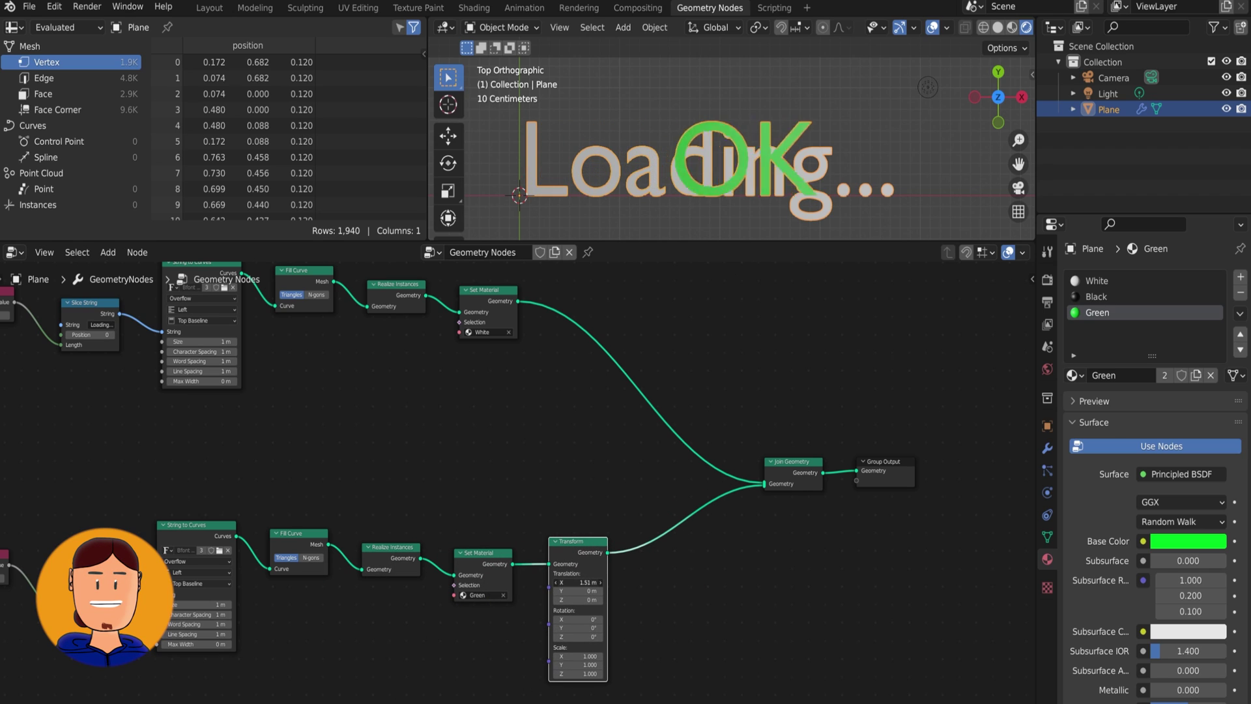
scroll(737, 188, "down", 2)
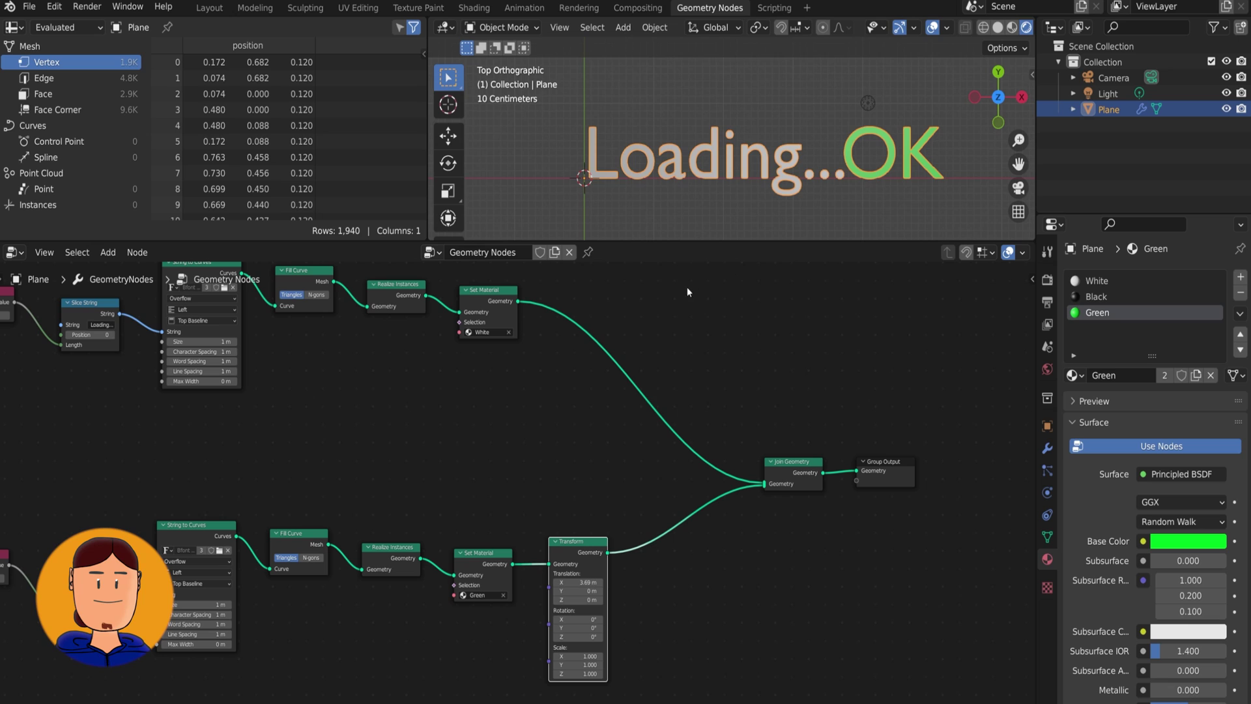
left_click_drag(577, 582, 583, 582)
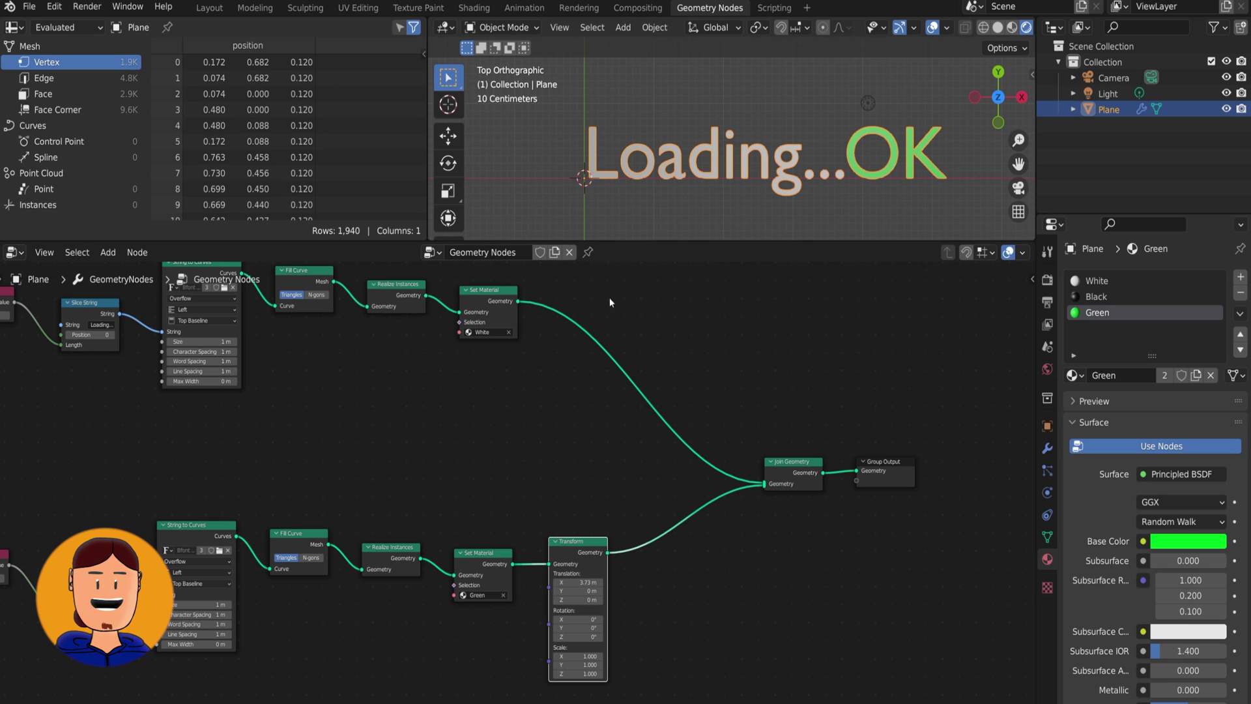
scroll(609, 297, "down", 2)
scroll(641, 373, "up", 3)
scroll(483, 529, "up", 1)
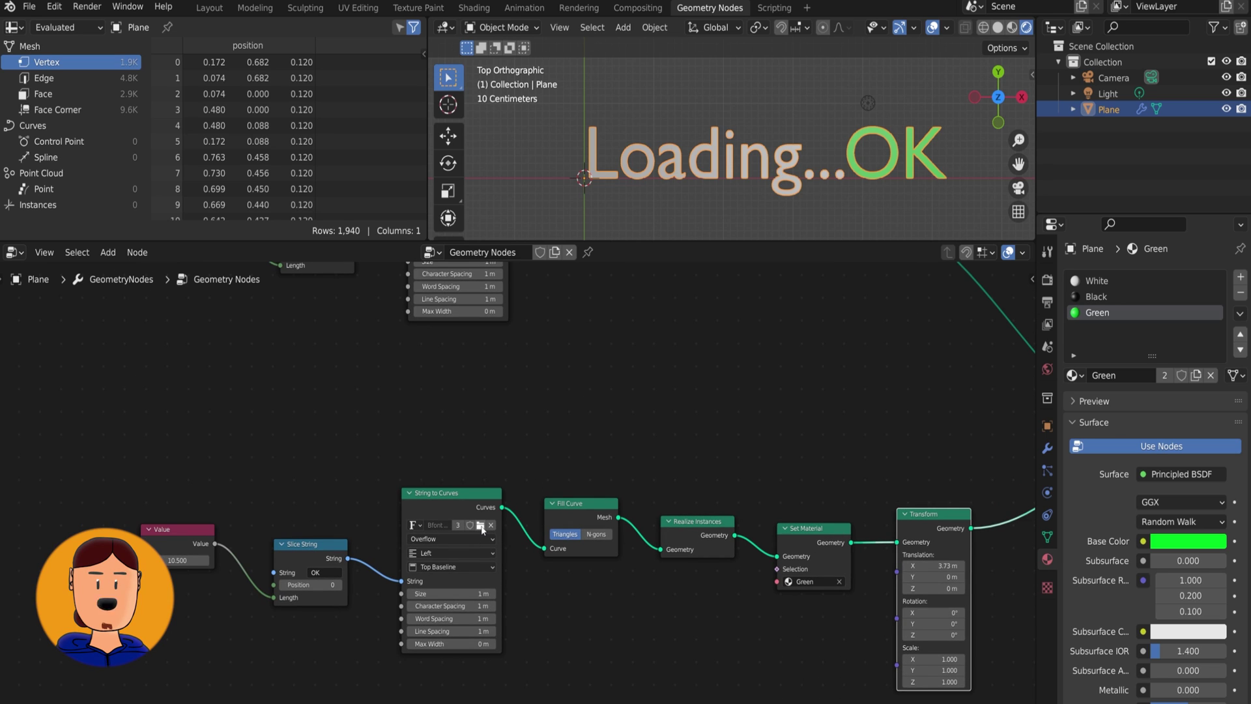
Step: Set both String to Curves nodes to the Candara font
left_click(481, 529)
double_click(173, 493)
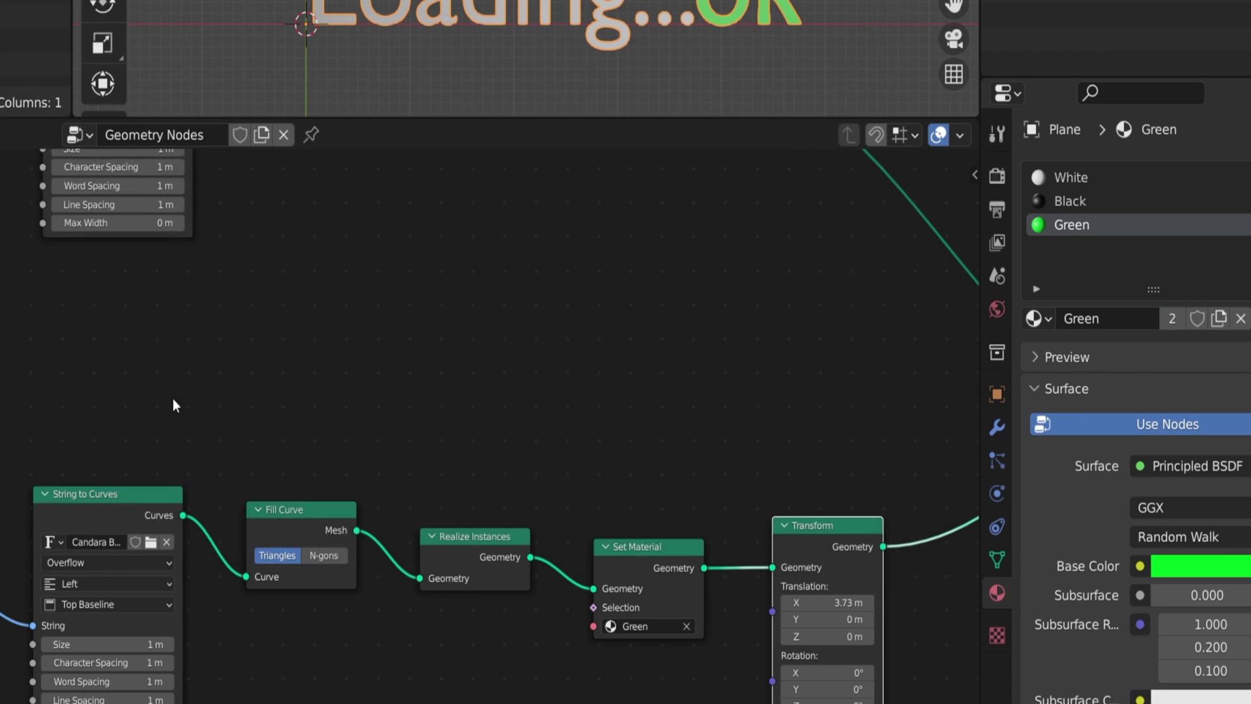
left_click(194, 211)
double_click(181, 405)
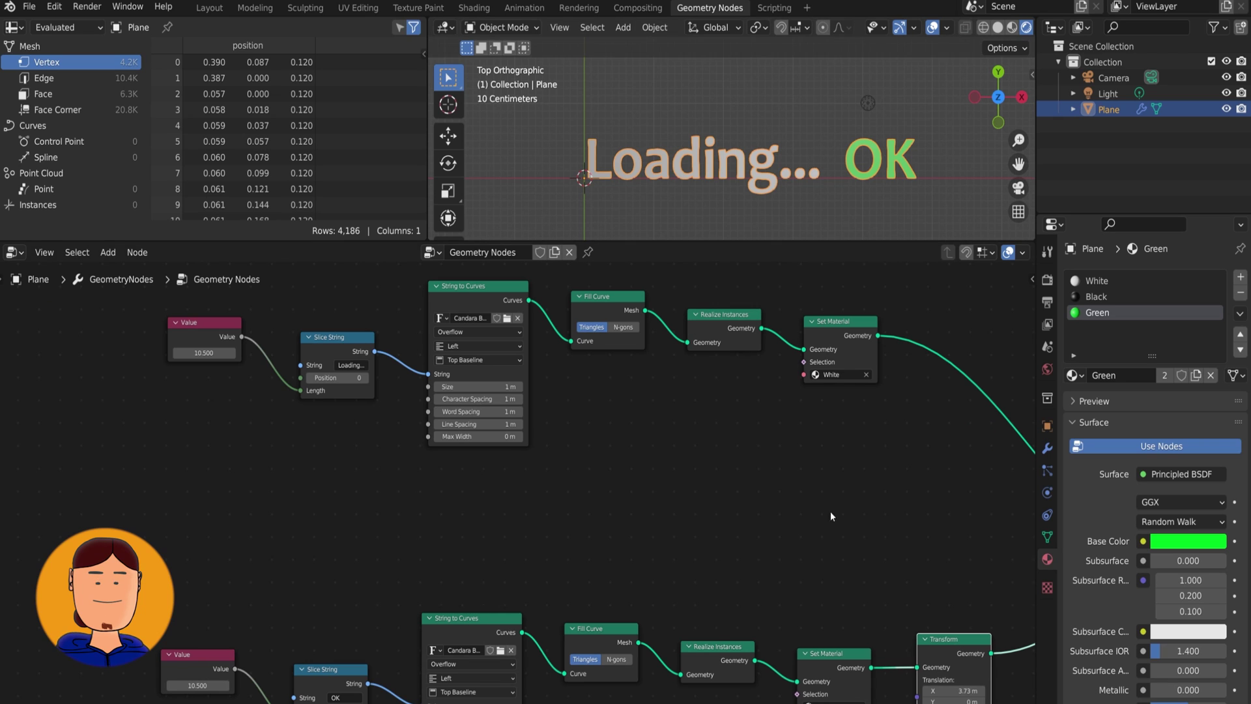
Step: Place OK at X 3.45 m with scale 1.21 and shorten its slice length to 2.6
middle_click_drag(830, 515, 494, 320)
left_click_drag(618, 497, 586, 497)
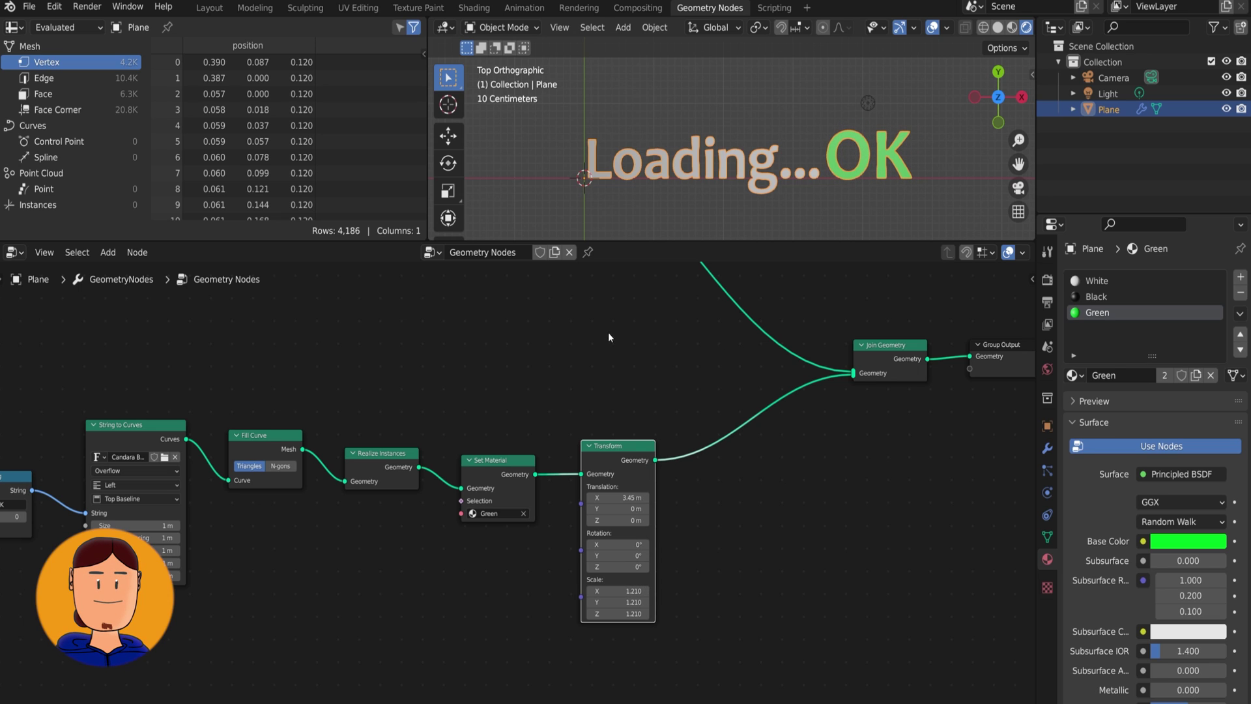
mouse_move(608, 331)
middle_mouse_down()
mouse_move(581, 434)
mouse_move(474, 514)
middle_mouse_up()
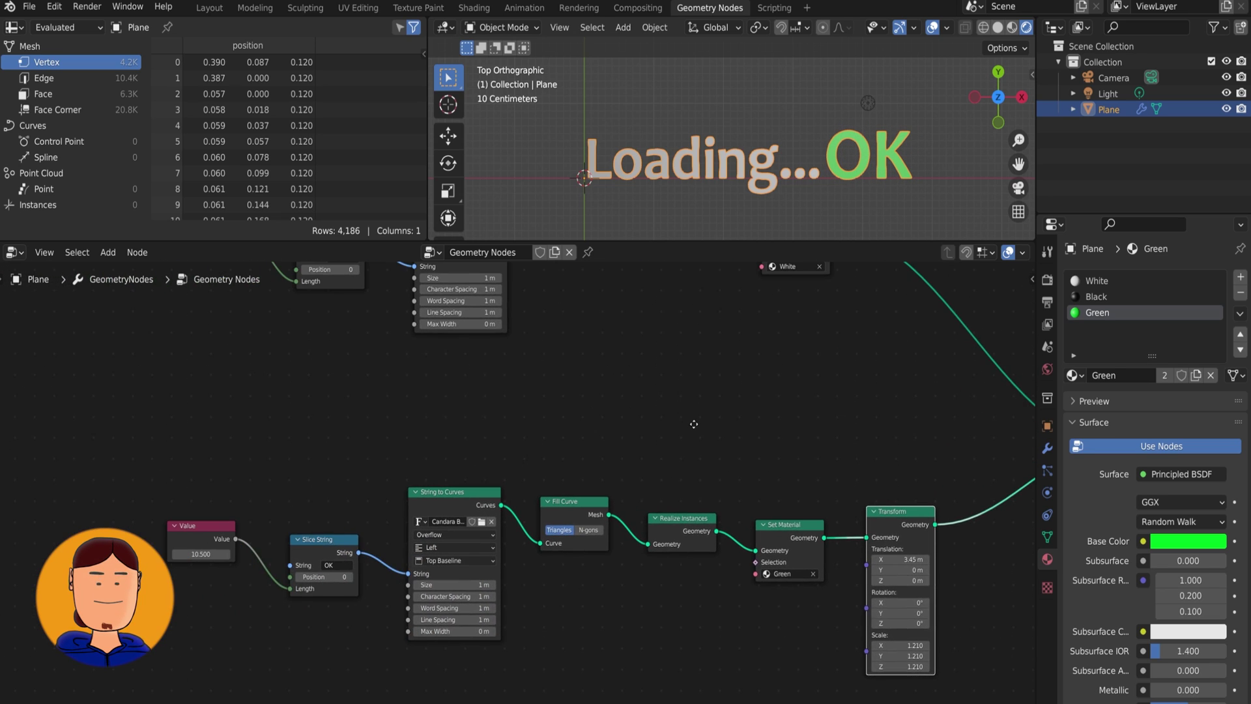
scroll(474, 514, "down", 2)
scroll(473, 514, "up", 4)
left_click_drag(473, 514, 423, 513)
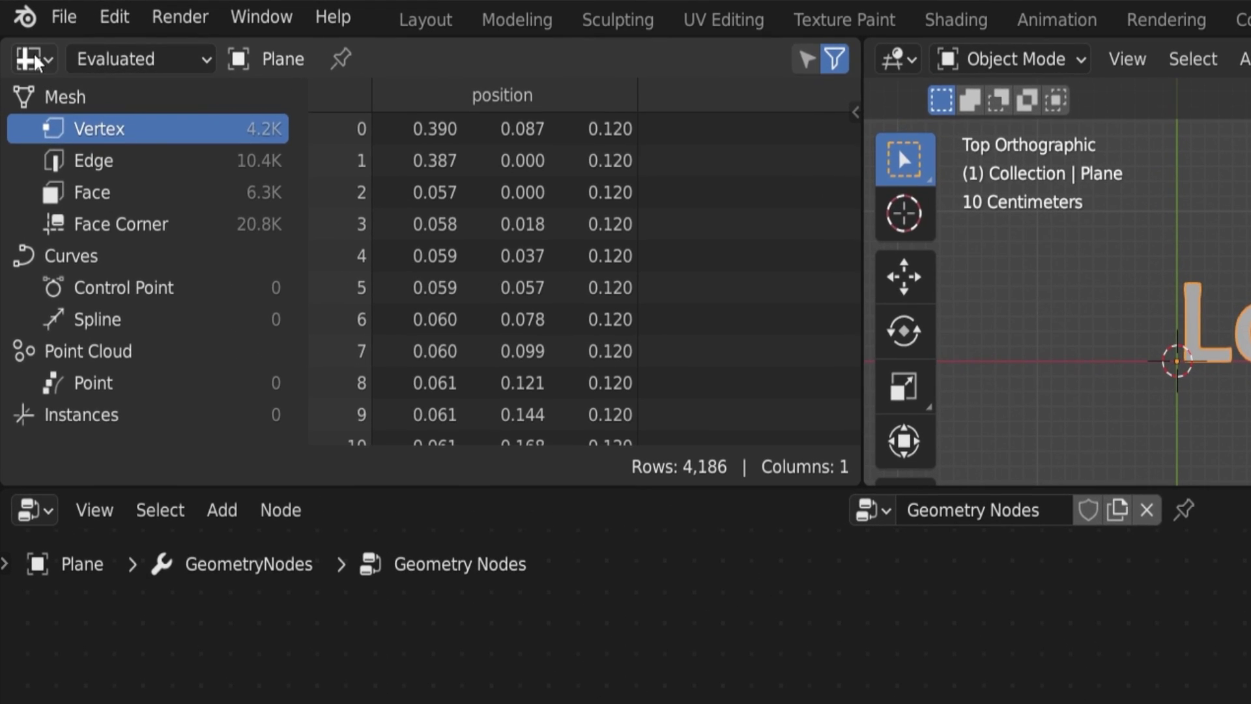
Step: Change the data panel to a Dope Sheet and keyframe the Loading length 10.5 at frame 40
left_click(15, 27)
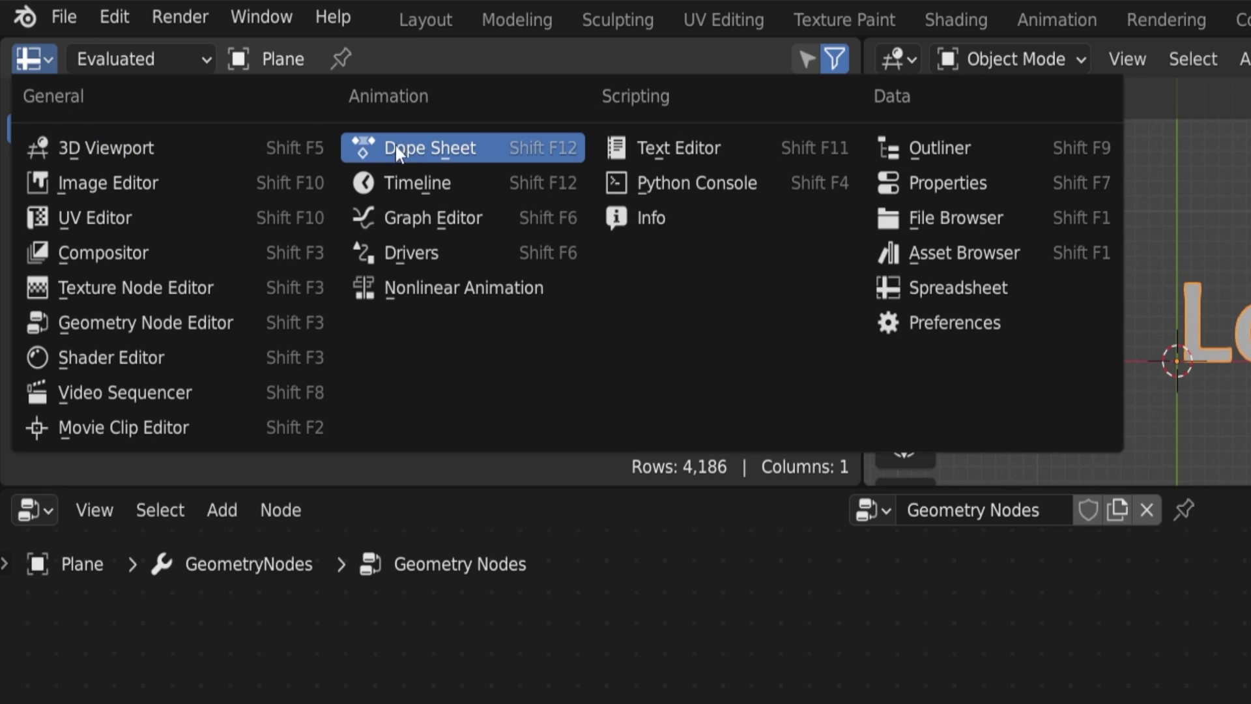
left_click(418, 148)
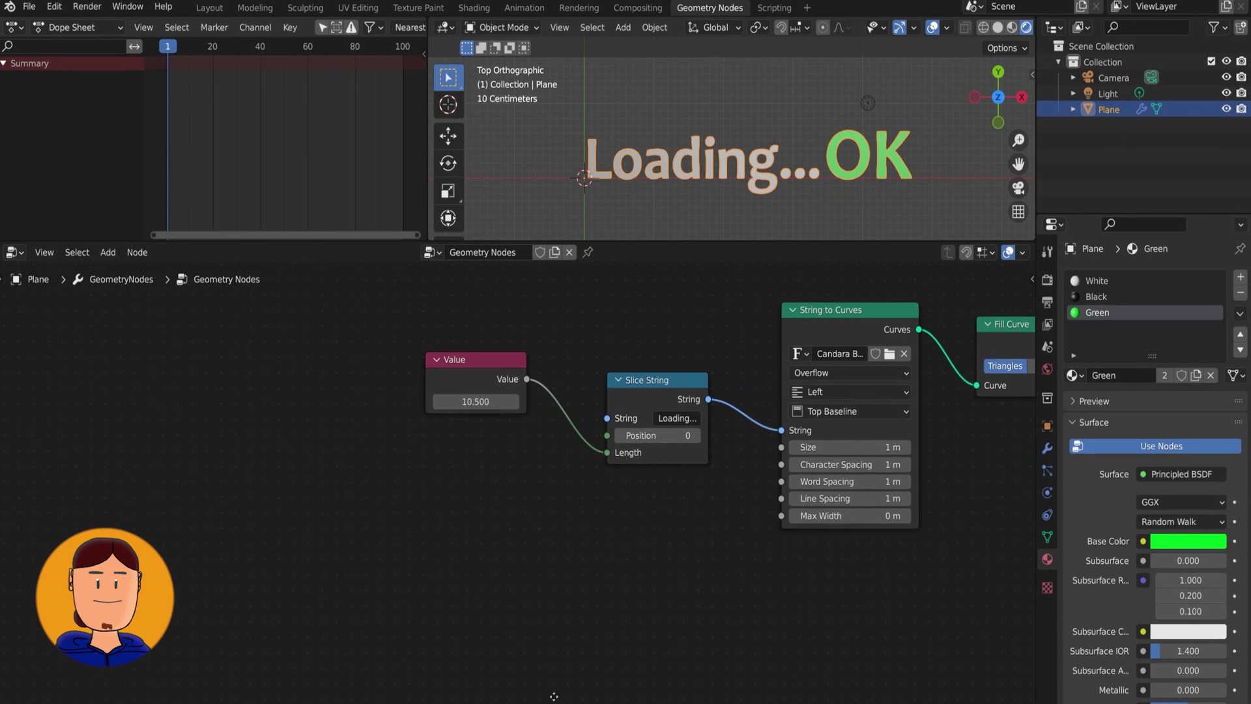
mouse_move(471, 422)
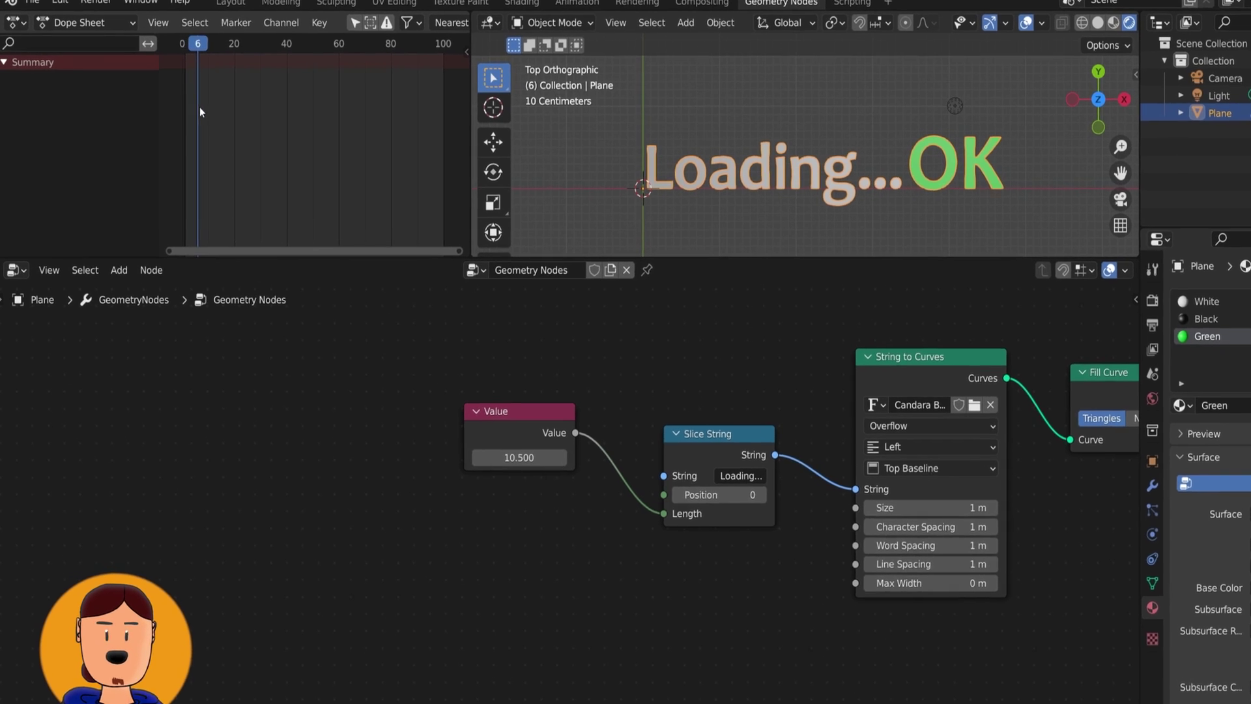
left_click_drag(201, 110, 261, 94)
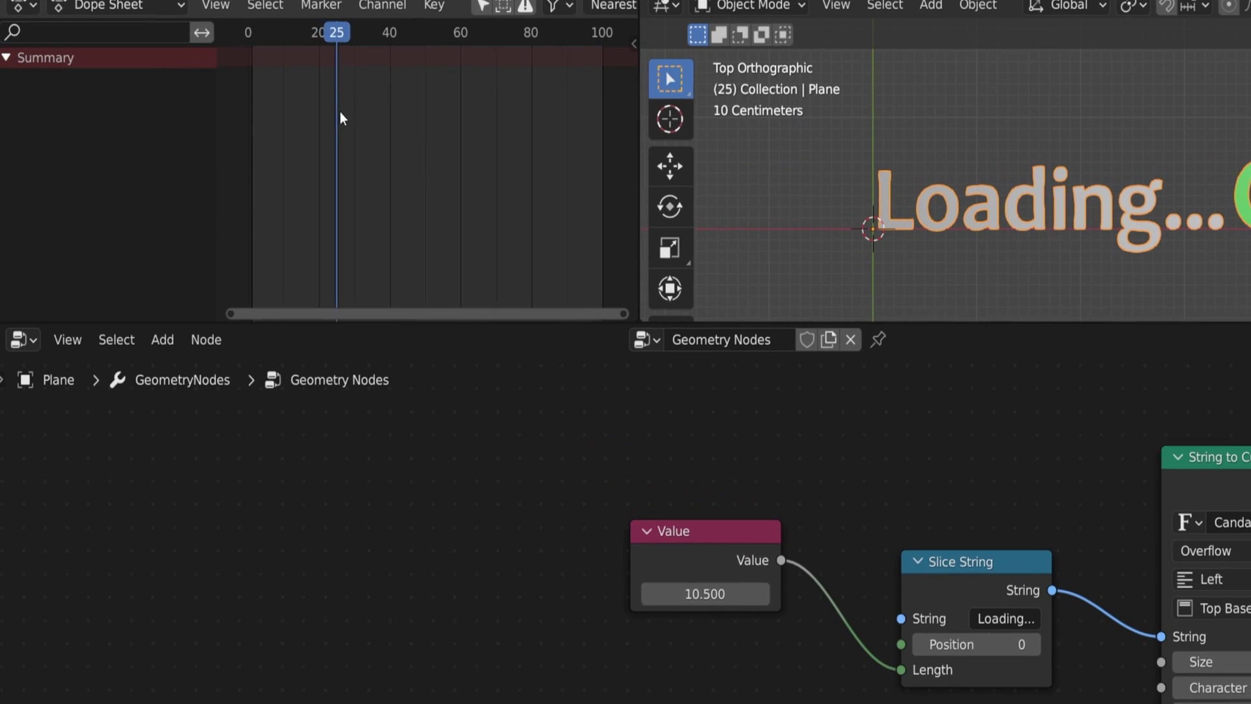
left_click_drag(389, 104, 389, 103)
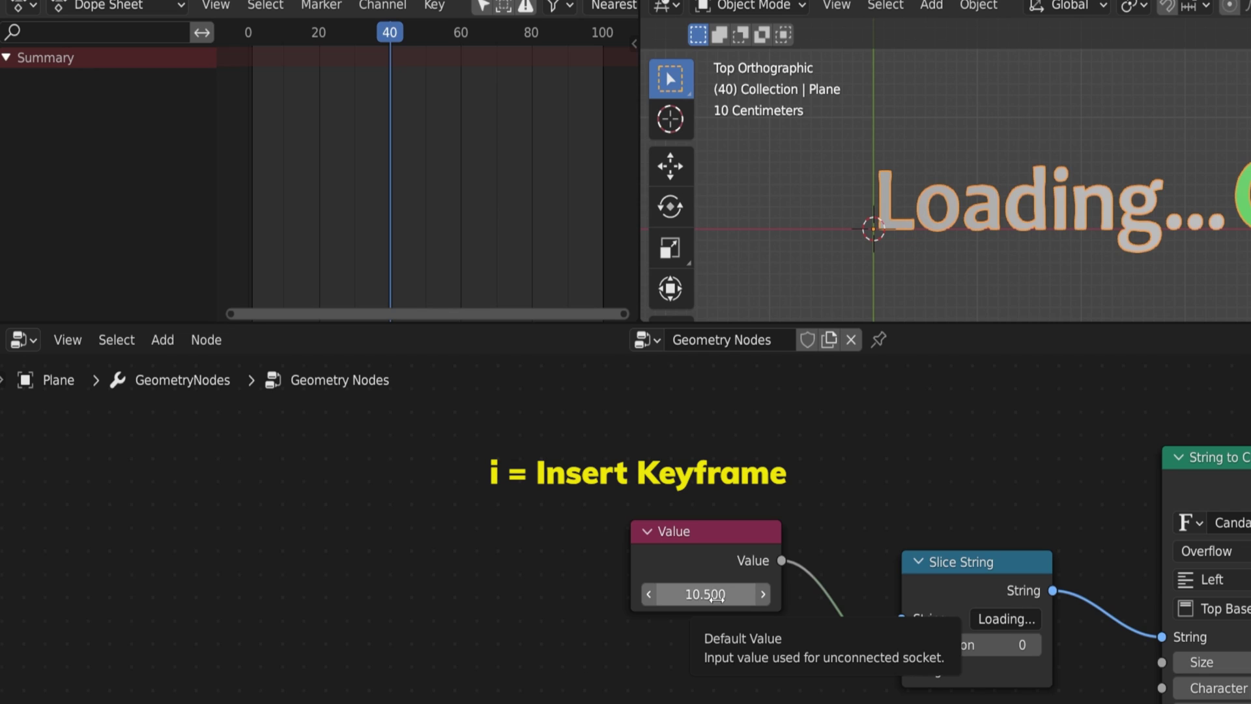
key("i")
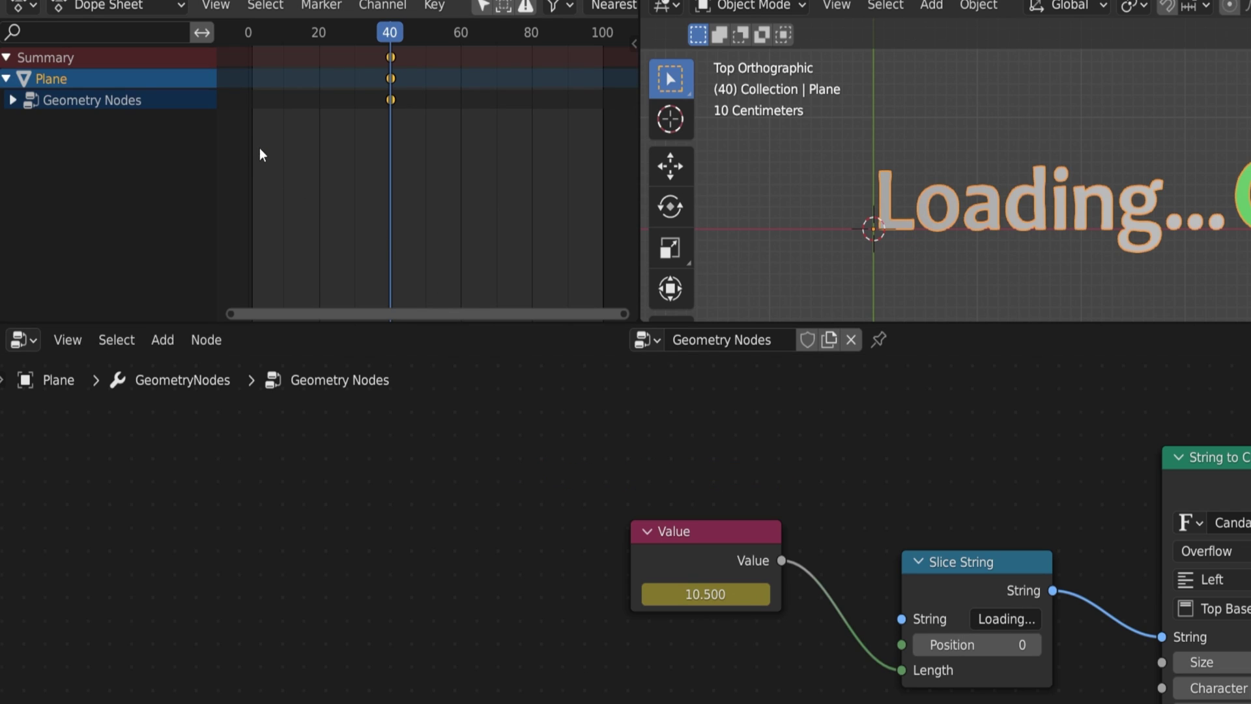
Step: Keyframe the Loading length at 0 on frame 1 and preview the typing-in
left_click(254, 142)
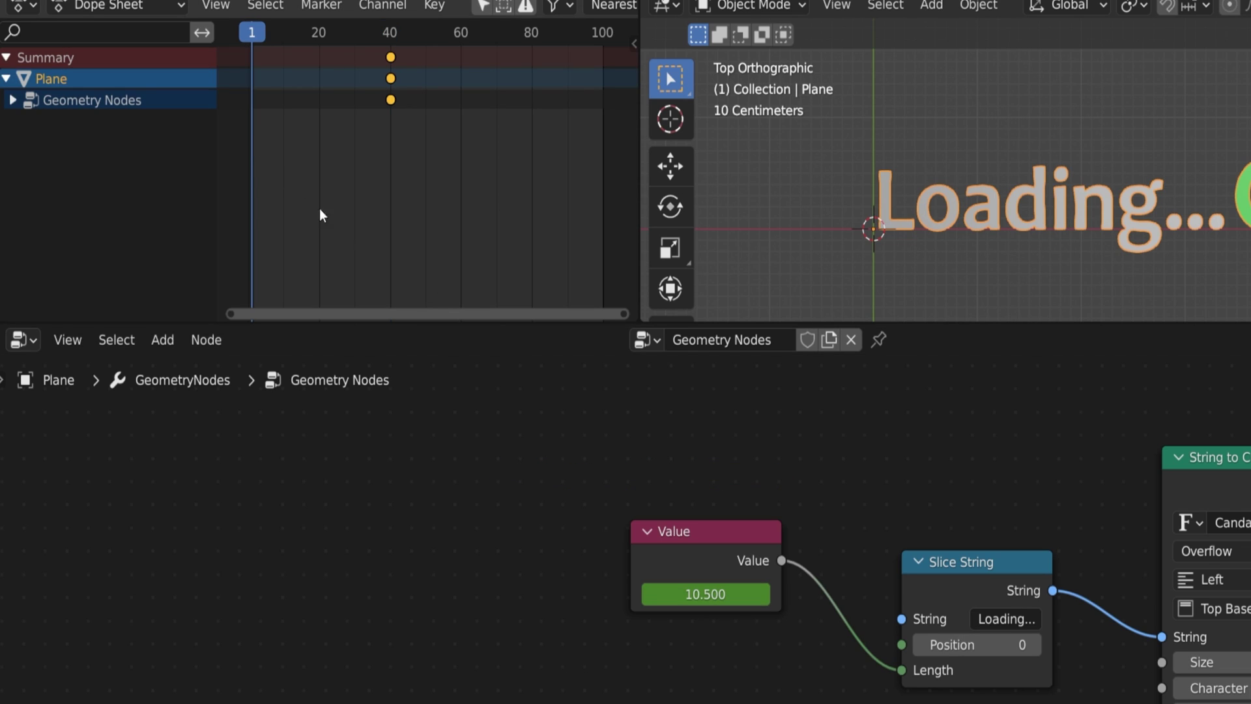
left_click(703, 588)
key("Return")
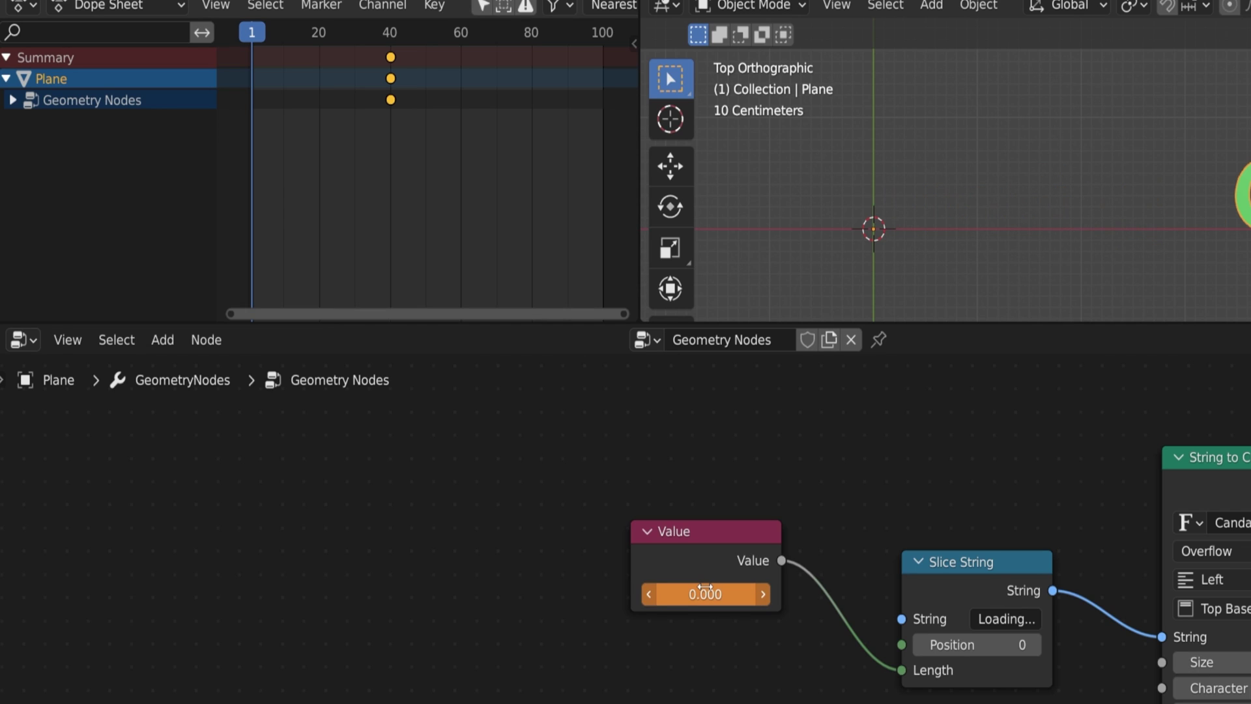
key("i")
key("space")
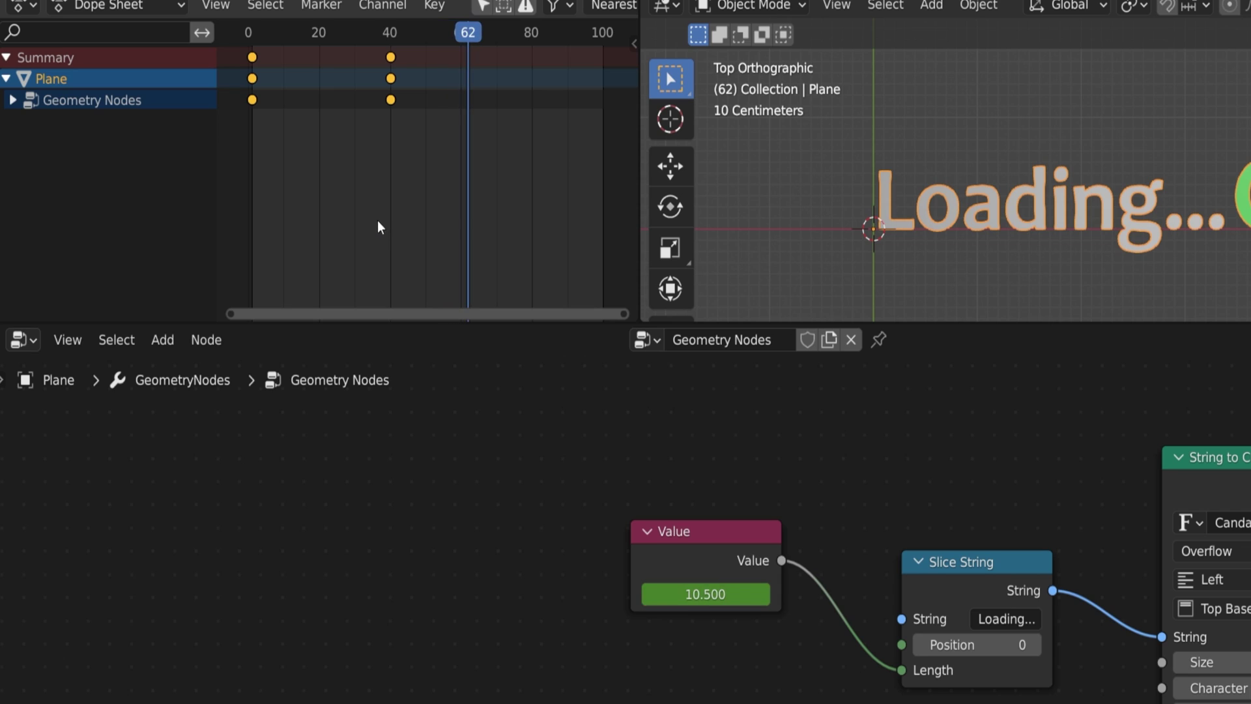
Step: Keyframe a dots-hidden length of 7.5 at frame 44 with Constant interpolation
scroll(398, 102, "up", 2)
left_click_drag(378, 92, 392, 91)
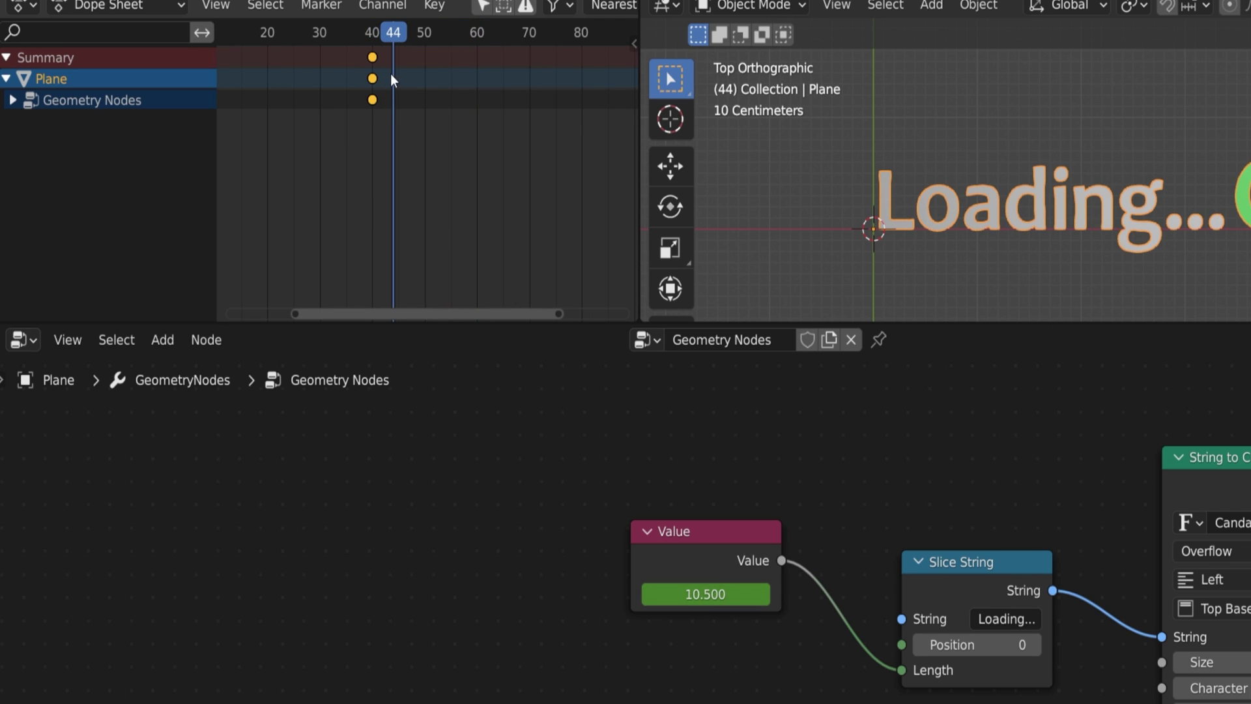
left_click_drag(705, 593, 651, 594)
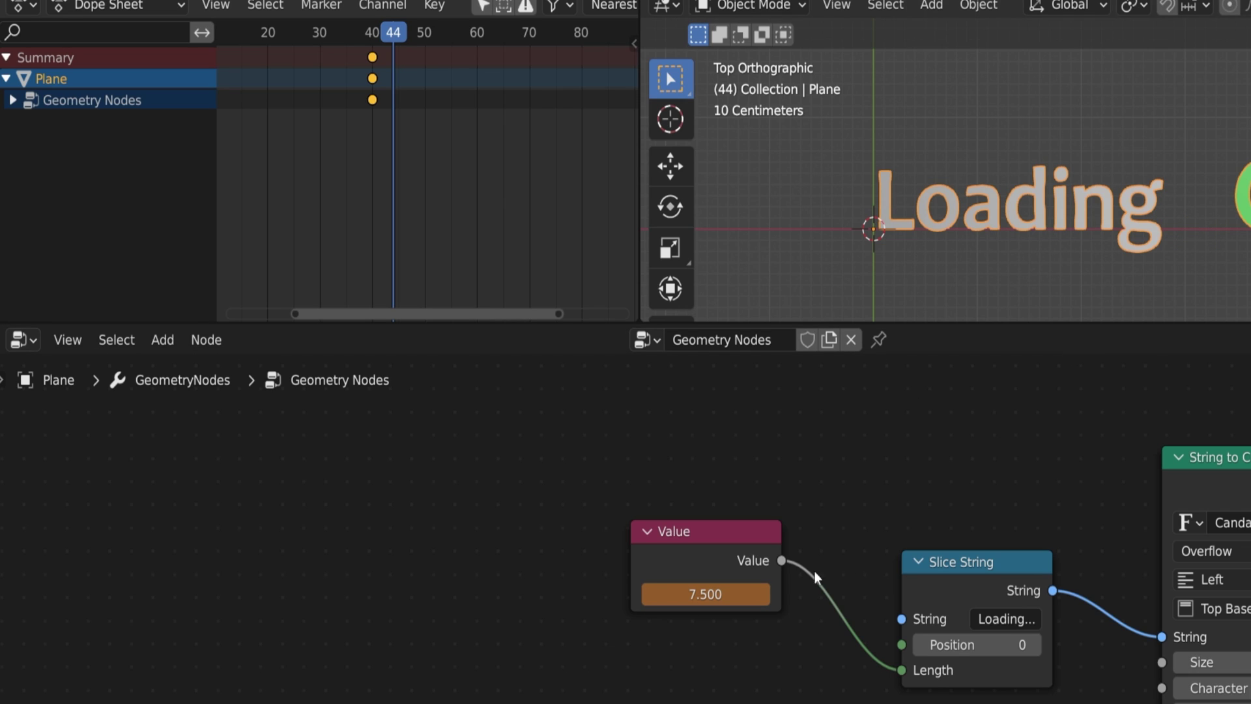
key("i")
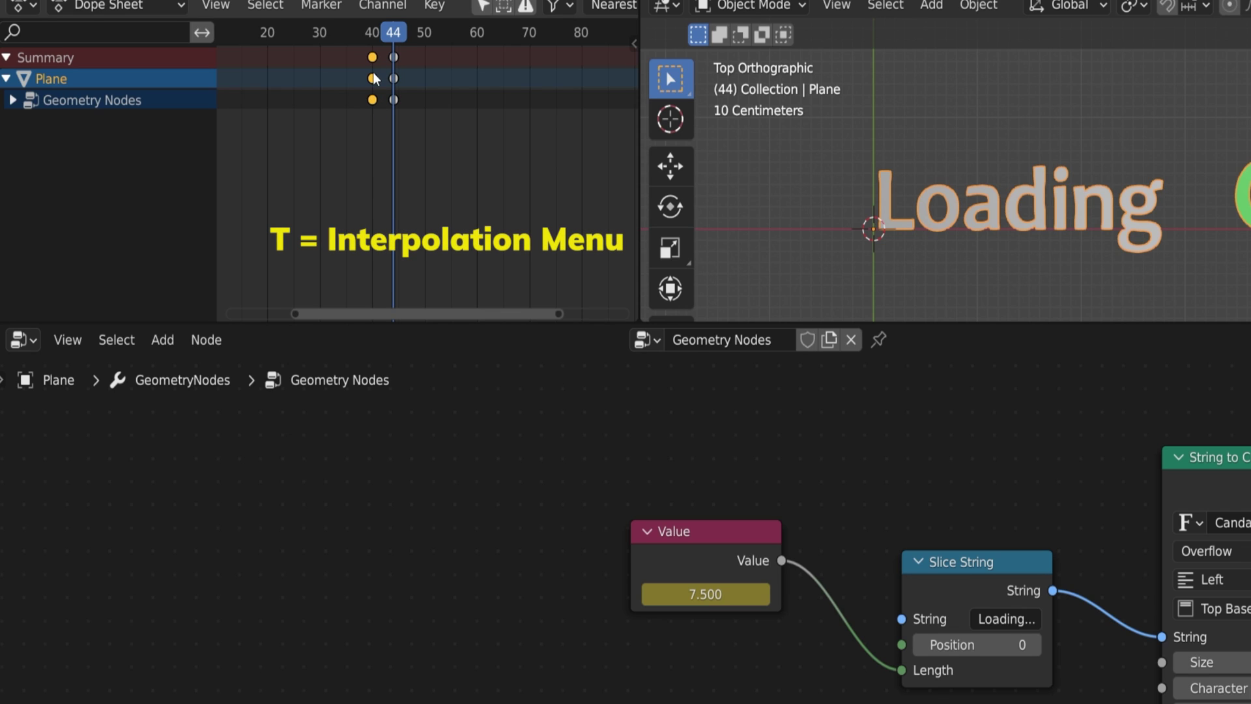
key("t")
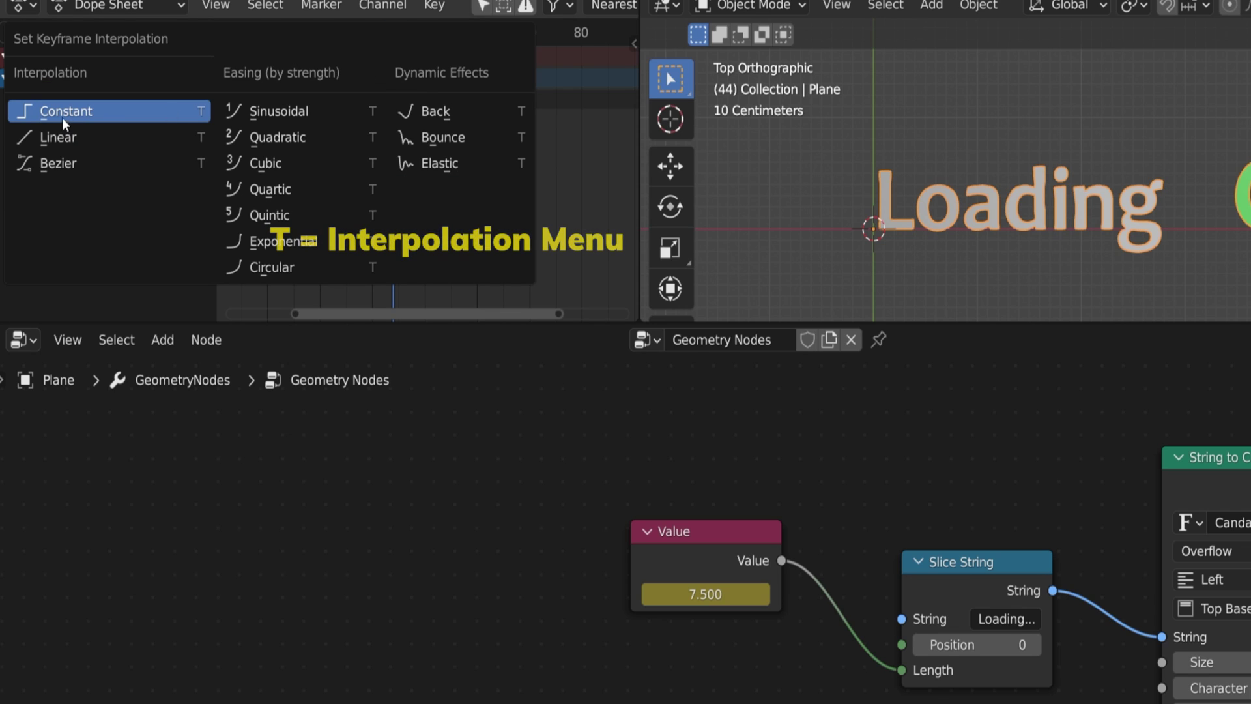
left_click(65, 114)
Step: Duplicate the blink keyframes to around frames 50, 60 and 70, then play it back
mouse_move(338, 84)
left_mouse_down()
mouse_move(414, 83)
mouse_move(382, 83)
mouse_move(364, 50)
left_mouse_up()
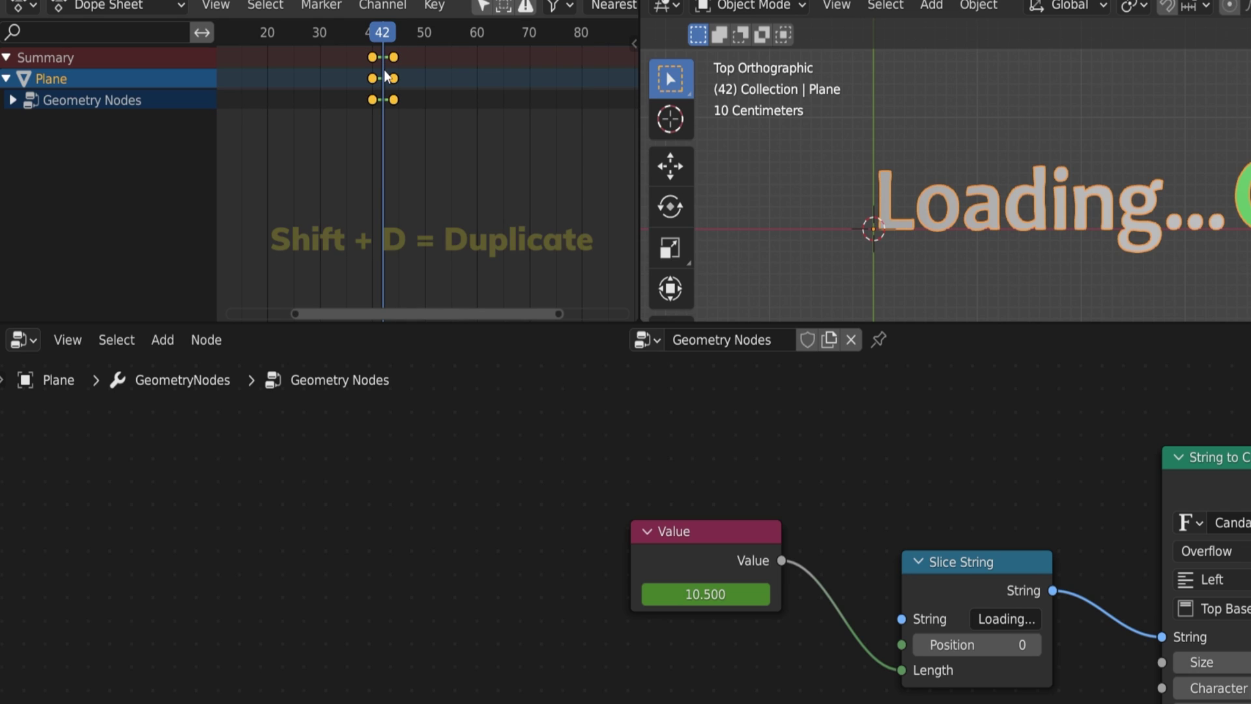
key("shift+d")
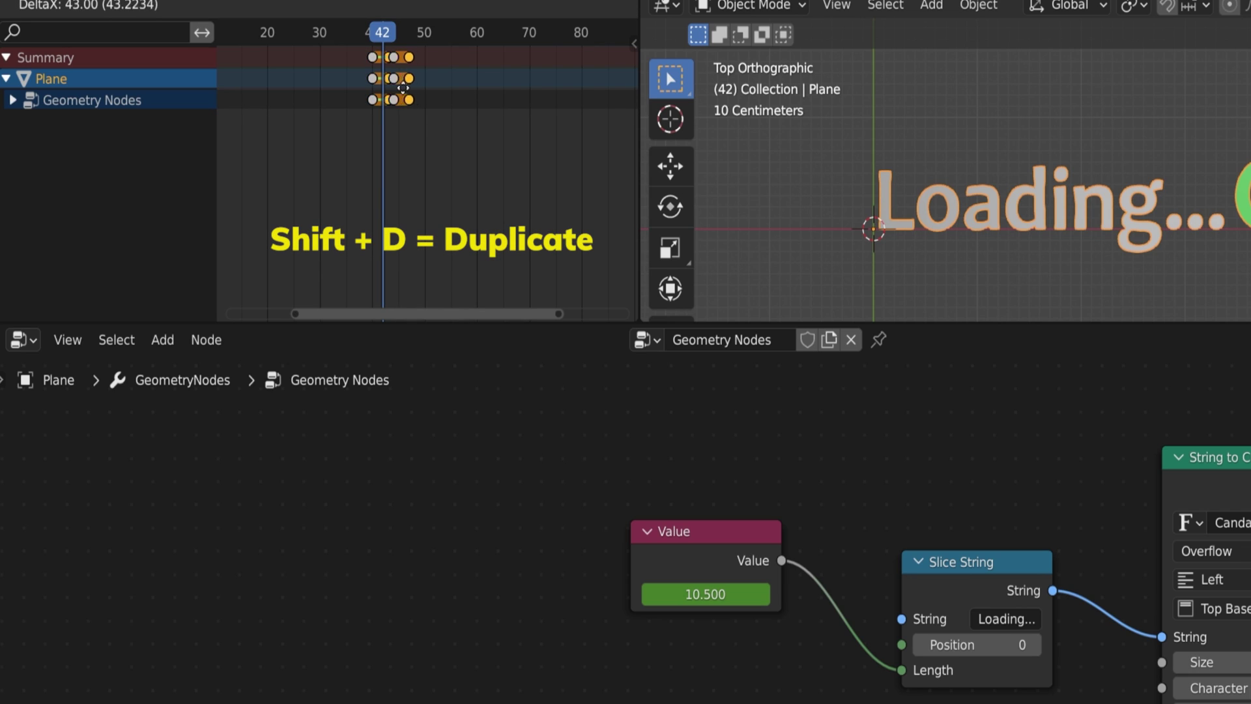
left_click(432, 97)
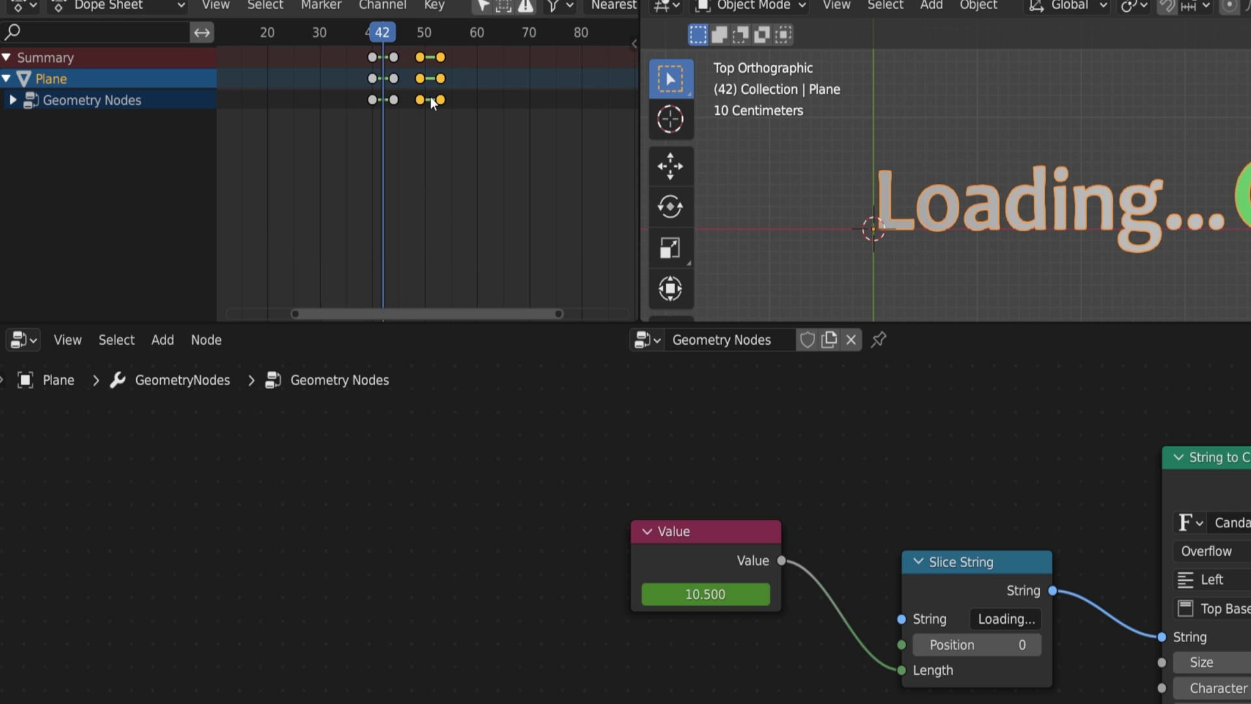
key("shift+r")
key("shift+r")
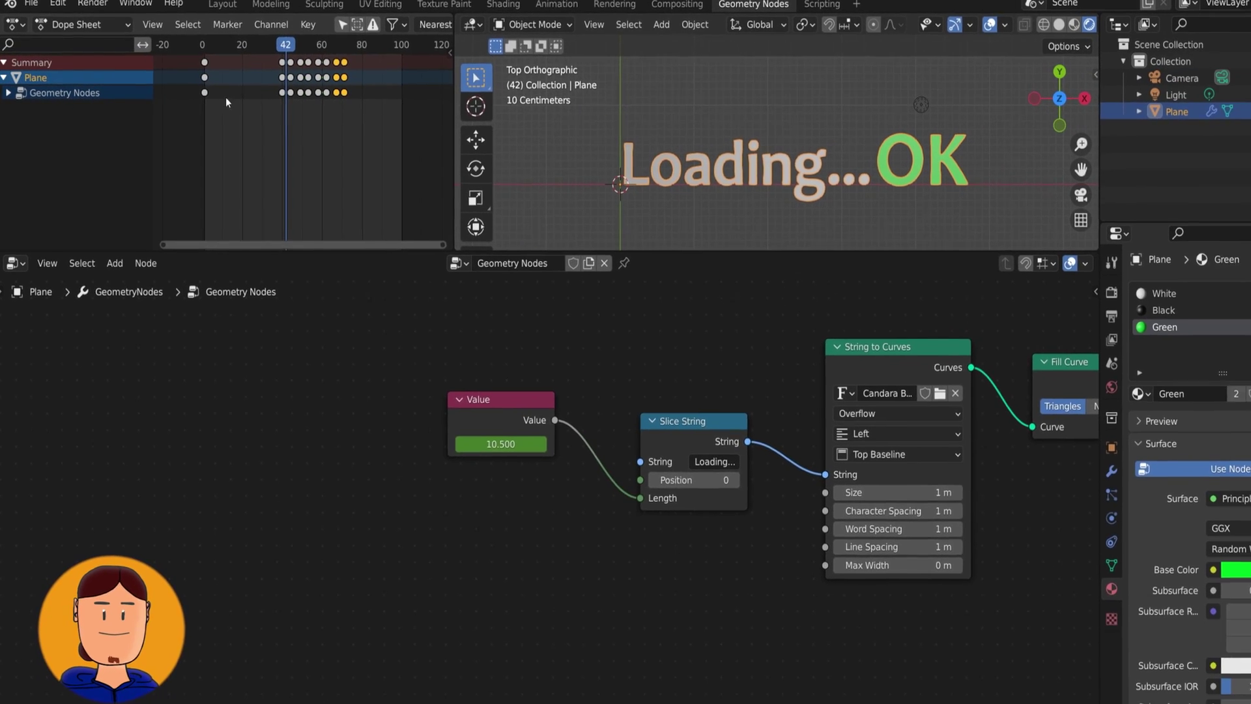
left_click(196, 96)
key("space")
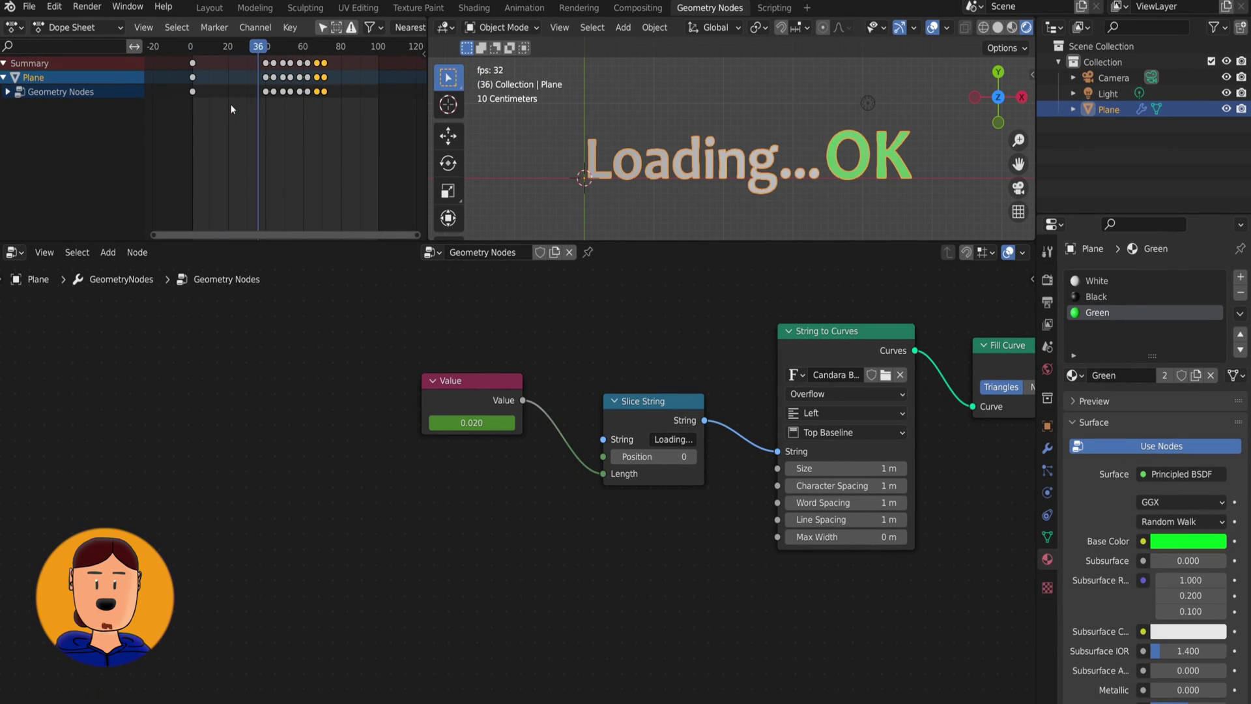
key("space")
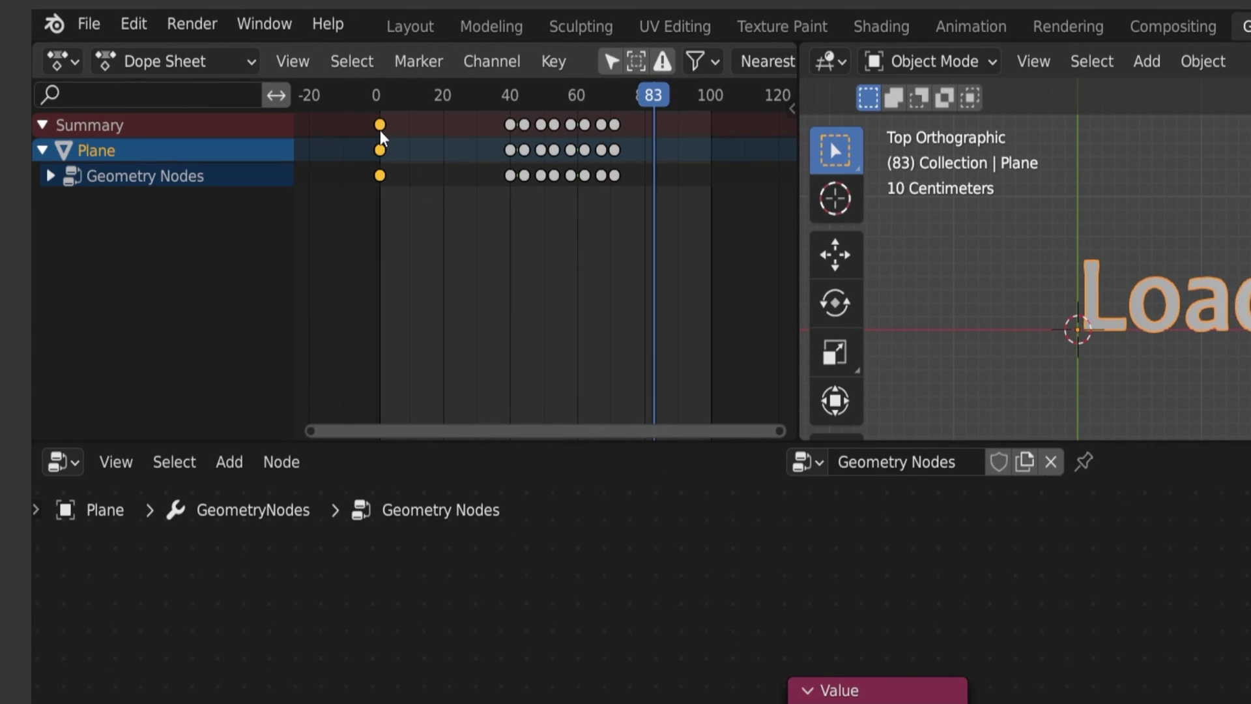
Step: Give the typing-in keys Linear interpolation and check playback through frame 72
key("t")
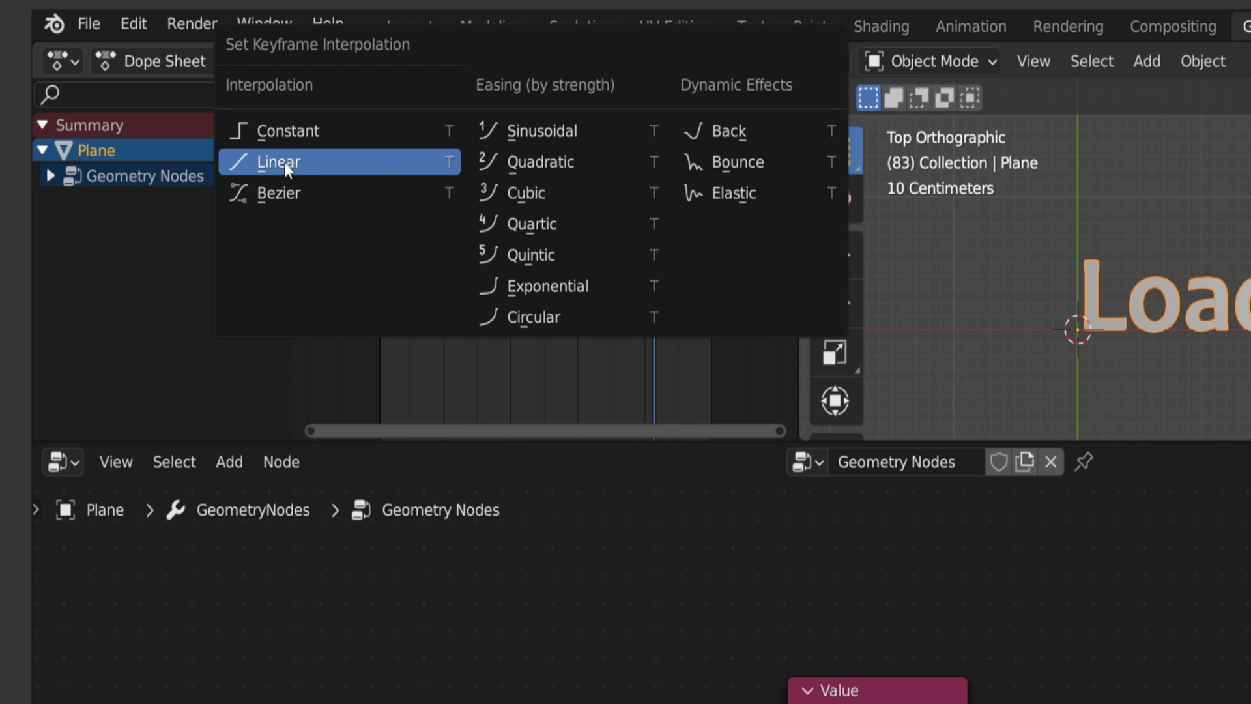
left_click(284, 162)
key("shift+Left")
key("space")
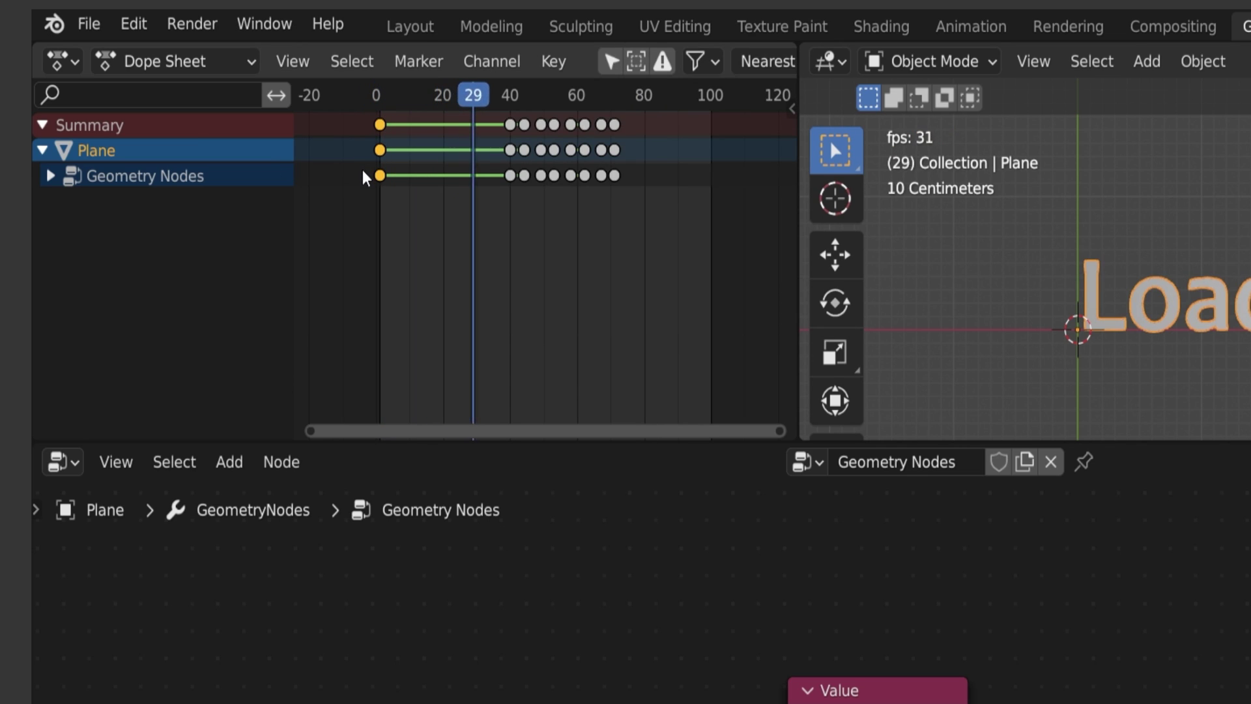
key("space")
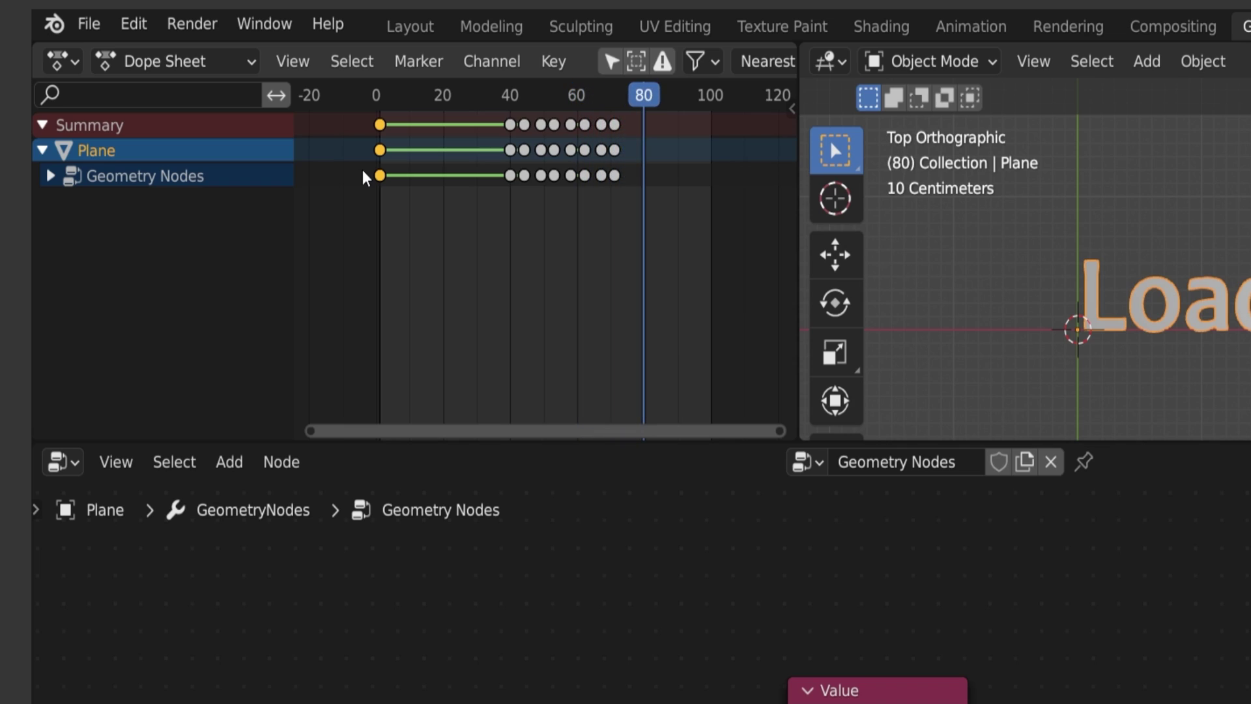
left_click_drag(570, 168, 405, 111)
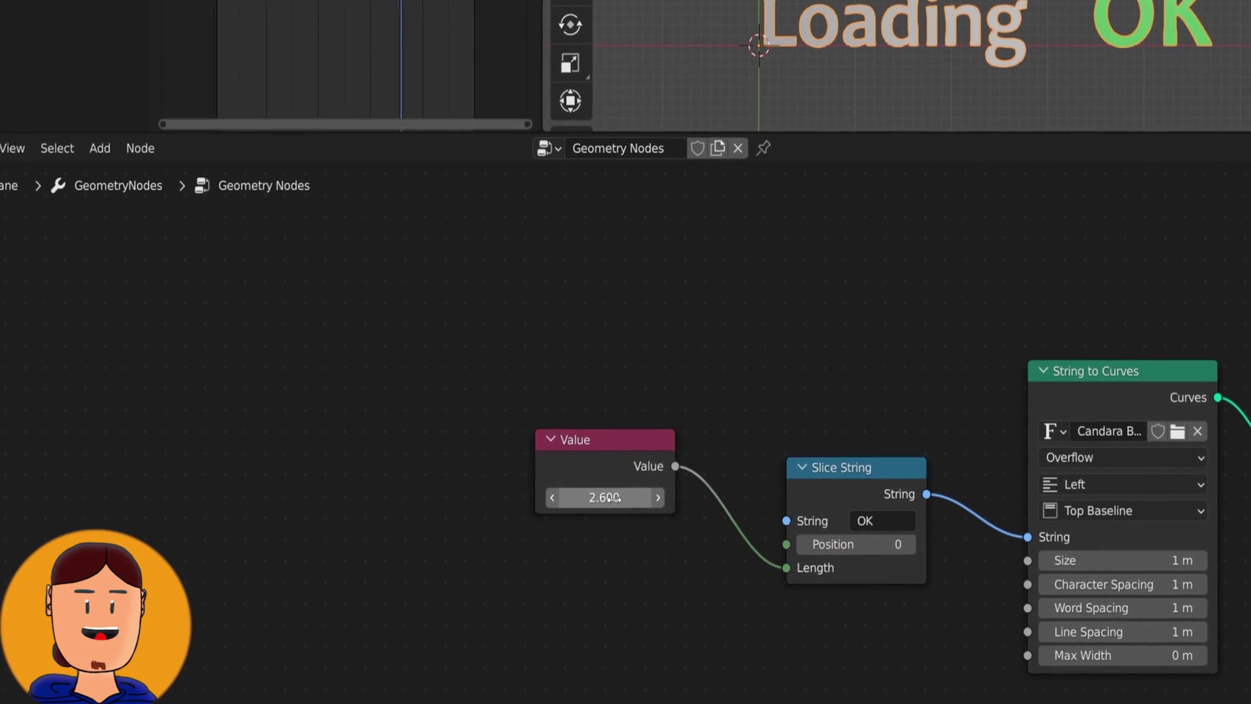
Step: Keyframe the OK length at 2.6, set it to -0.5 at frame 70, and preview the reveal
key("i")
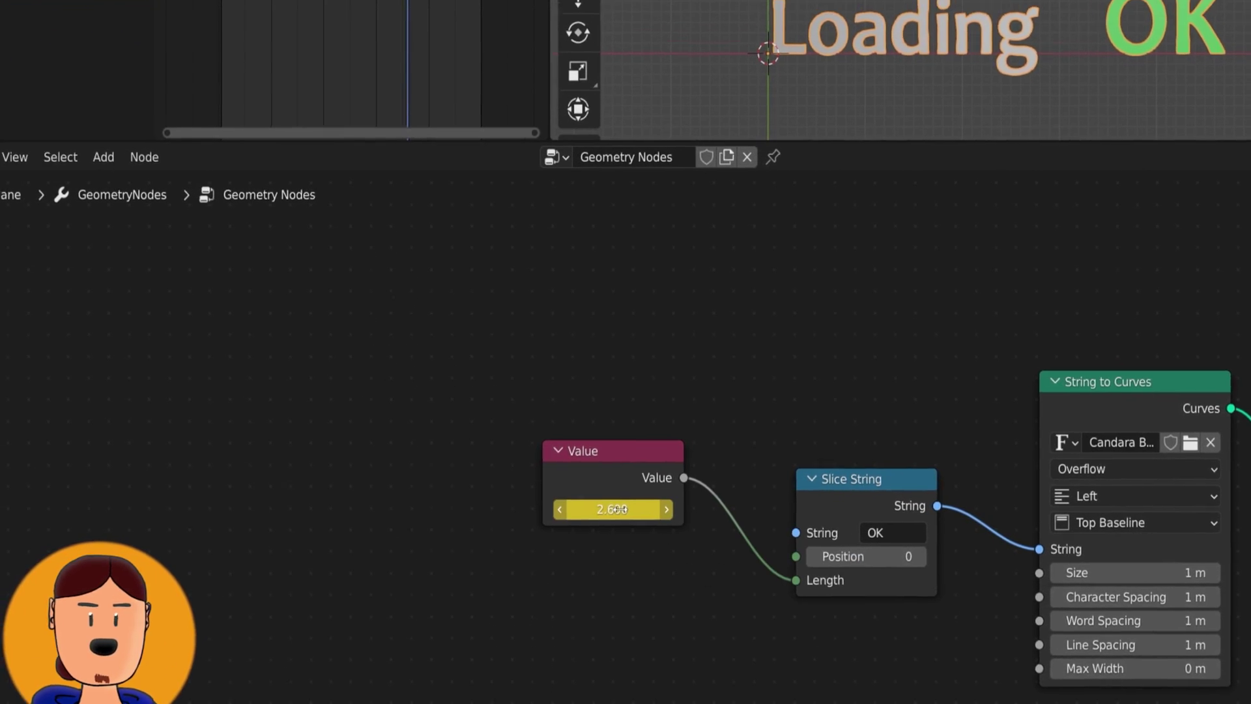
scroll(454, 160, "up", 3)
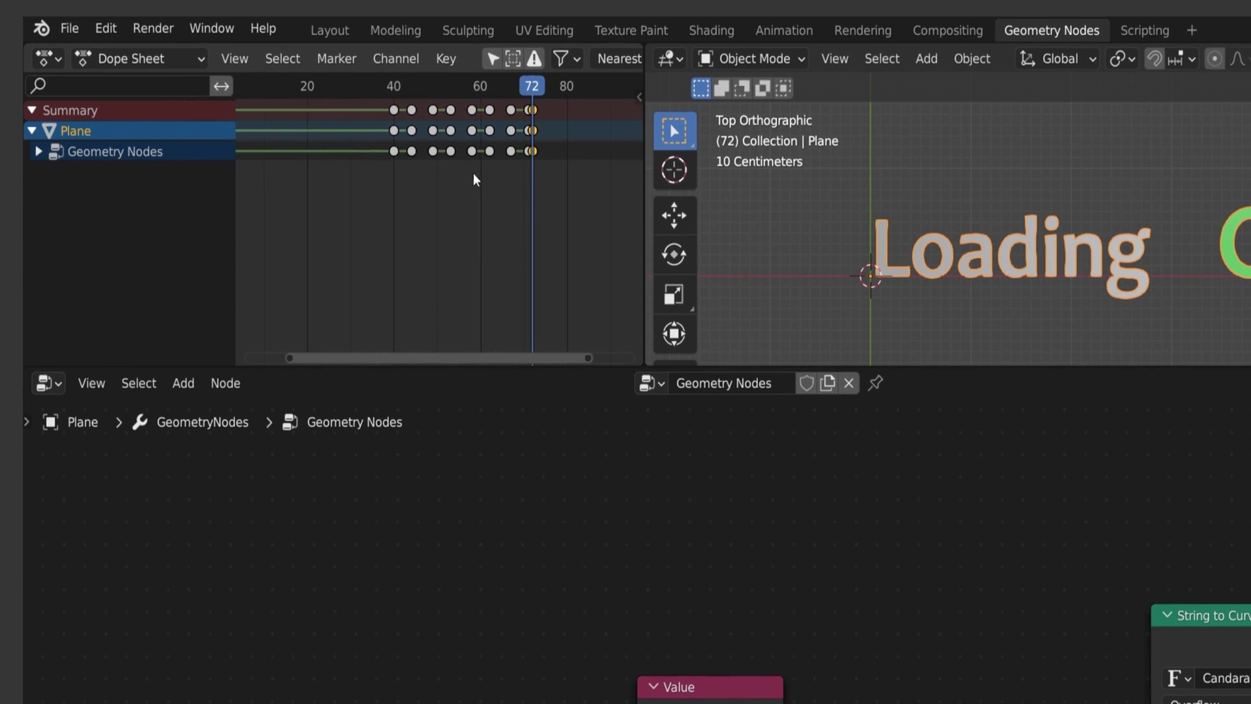
left_click(39, 151)
left_click(52, 186)
key("Left")
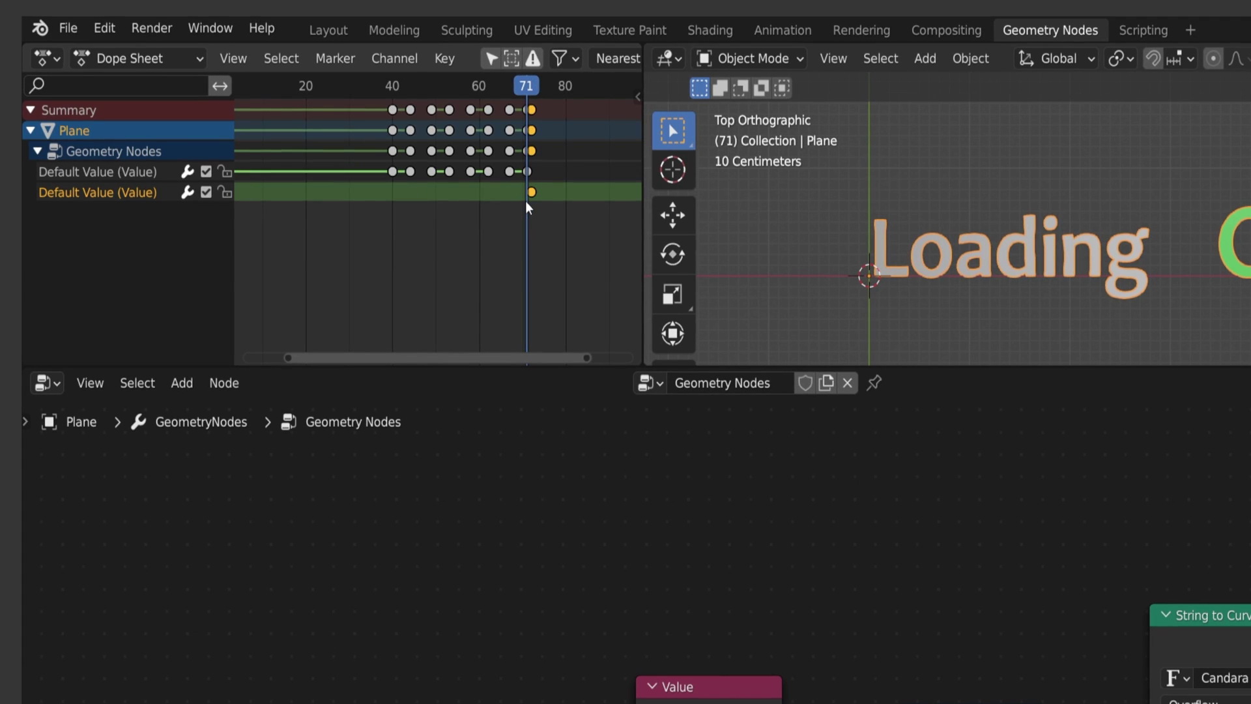
key("Left")
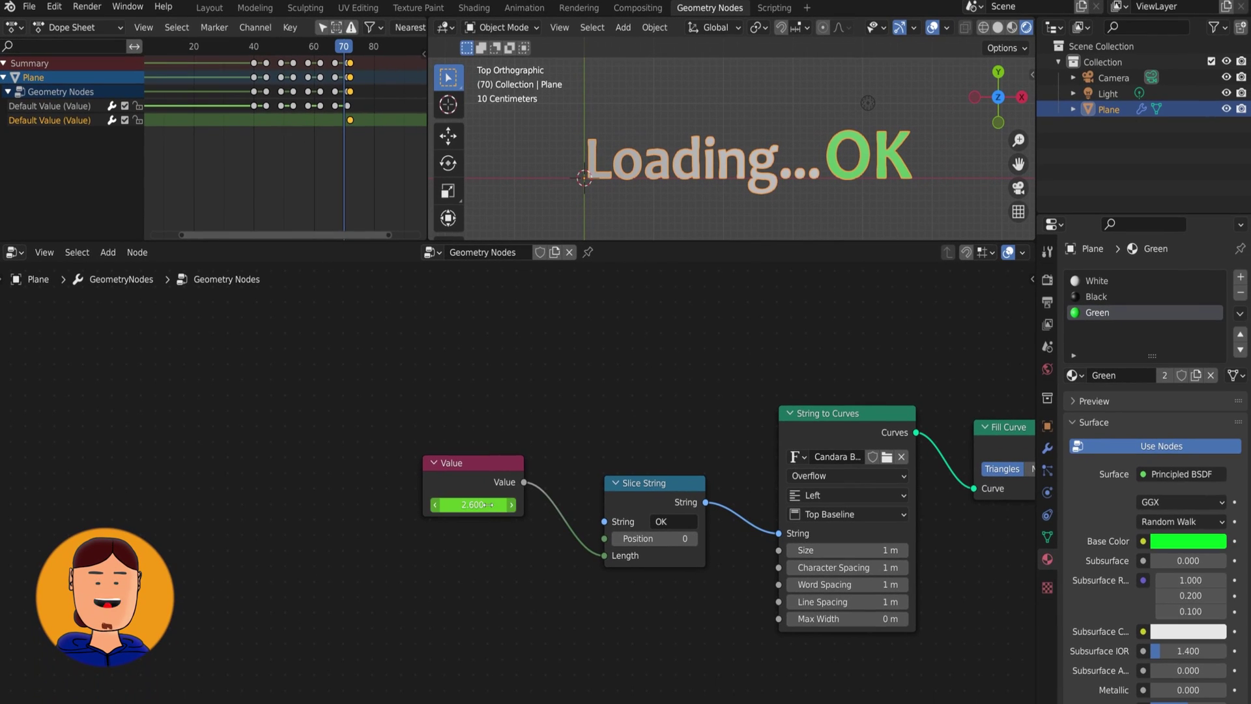
left_click_drag(501, 504, 486, 505)
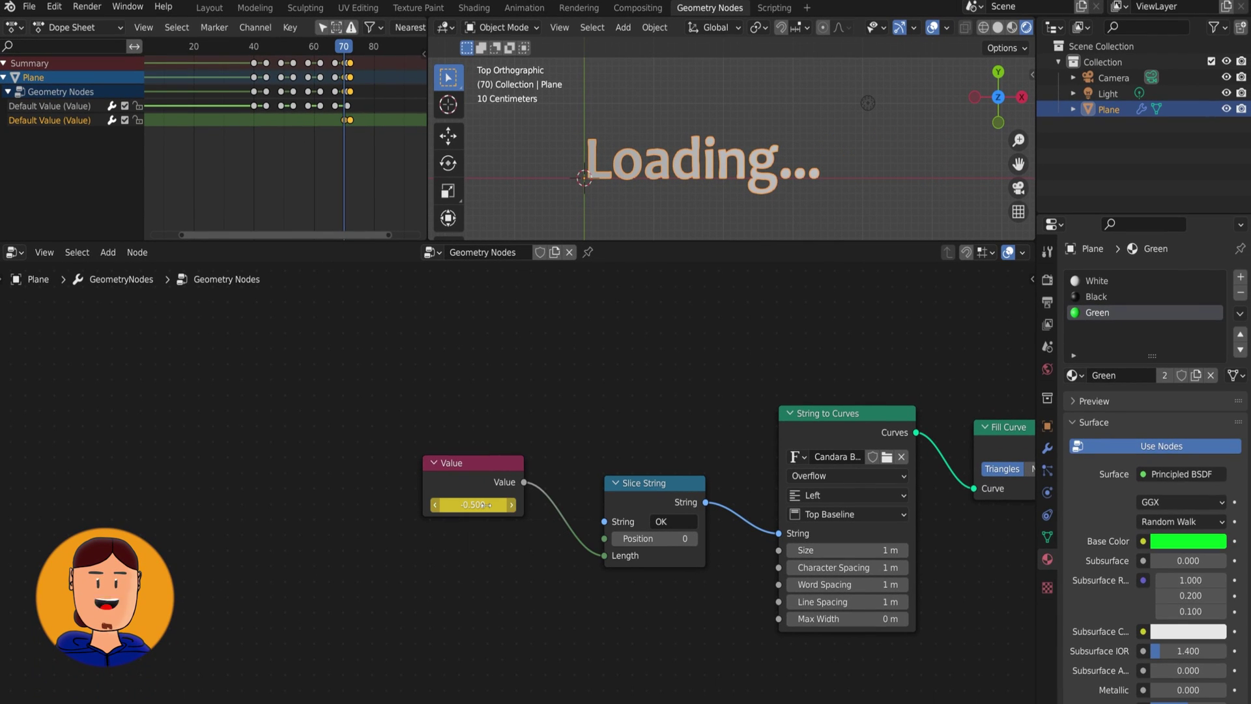
scroll(288, 126, "down", 3)
key("space")
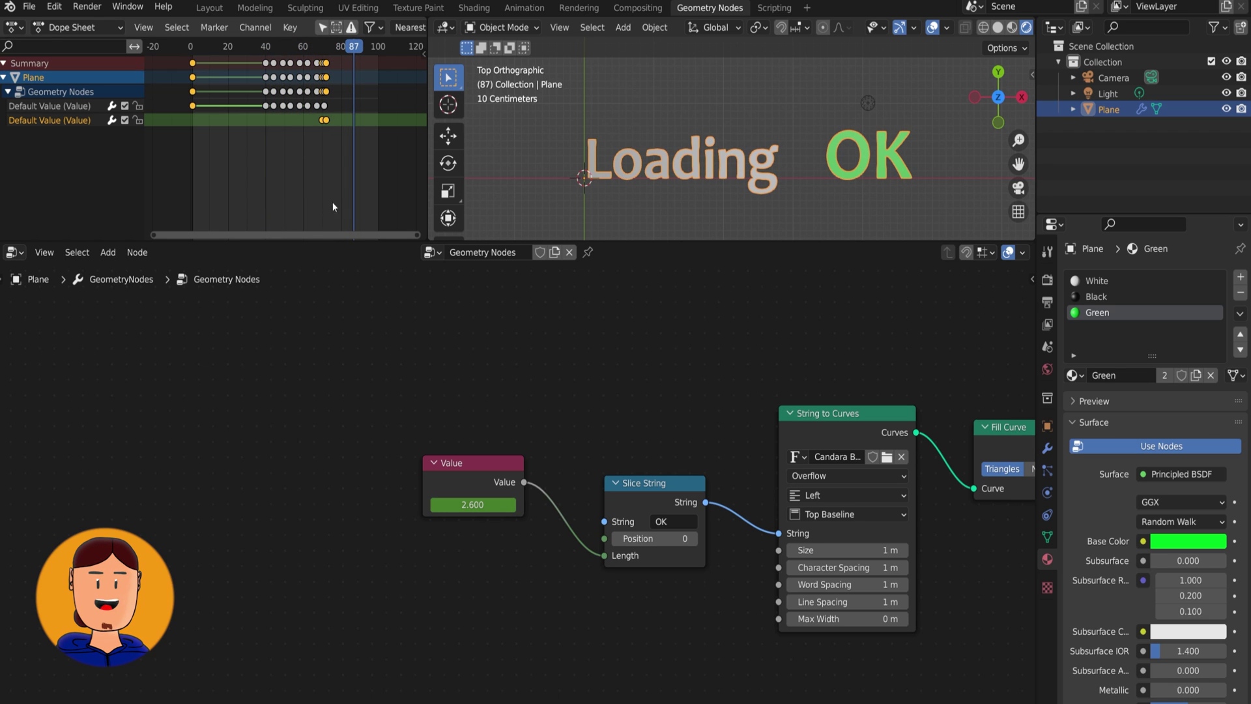
scroll(647, 357, "down", 3)
mouse_move(646, 357)
middle_mouse_down()
mouse_move(723, 379)
mouse_move(489, 461)
middle_mouse_up()
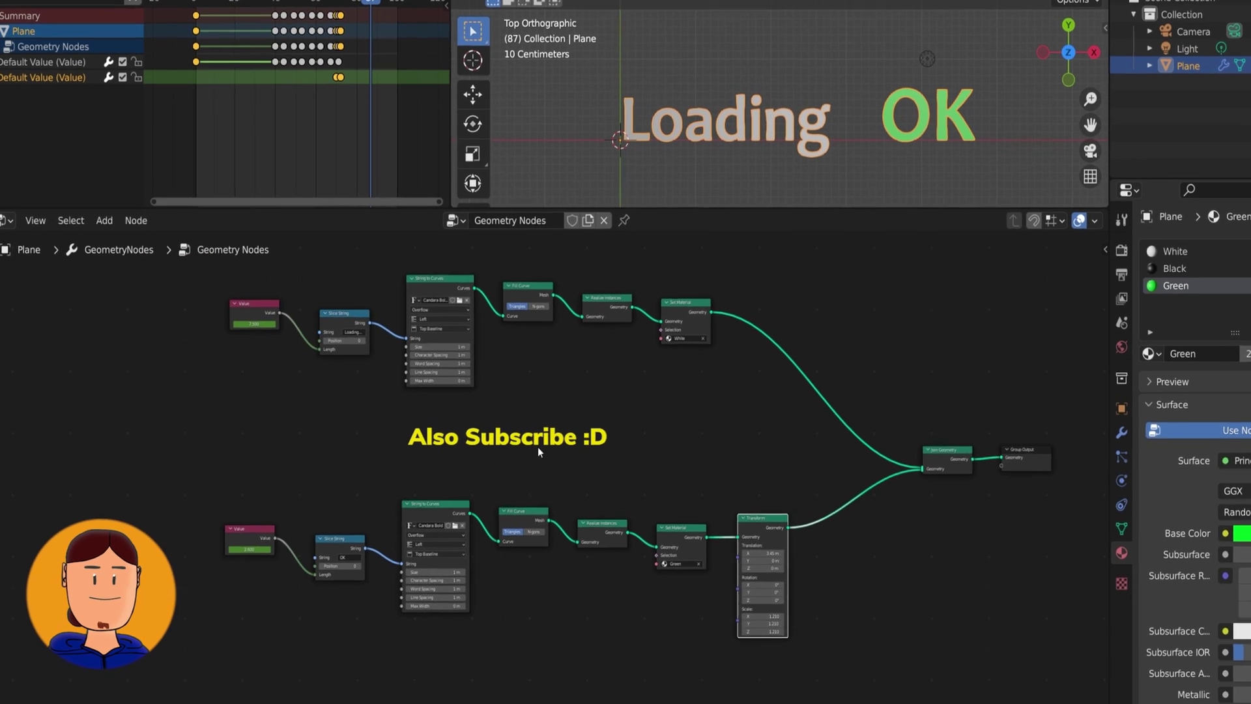
Step: Add a Curve to Mesh node fed by the Loading text's String to Curves output
key("shift+a")
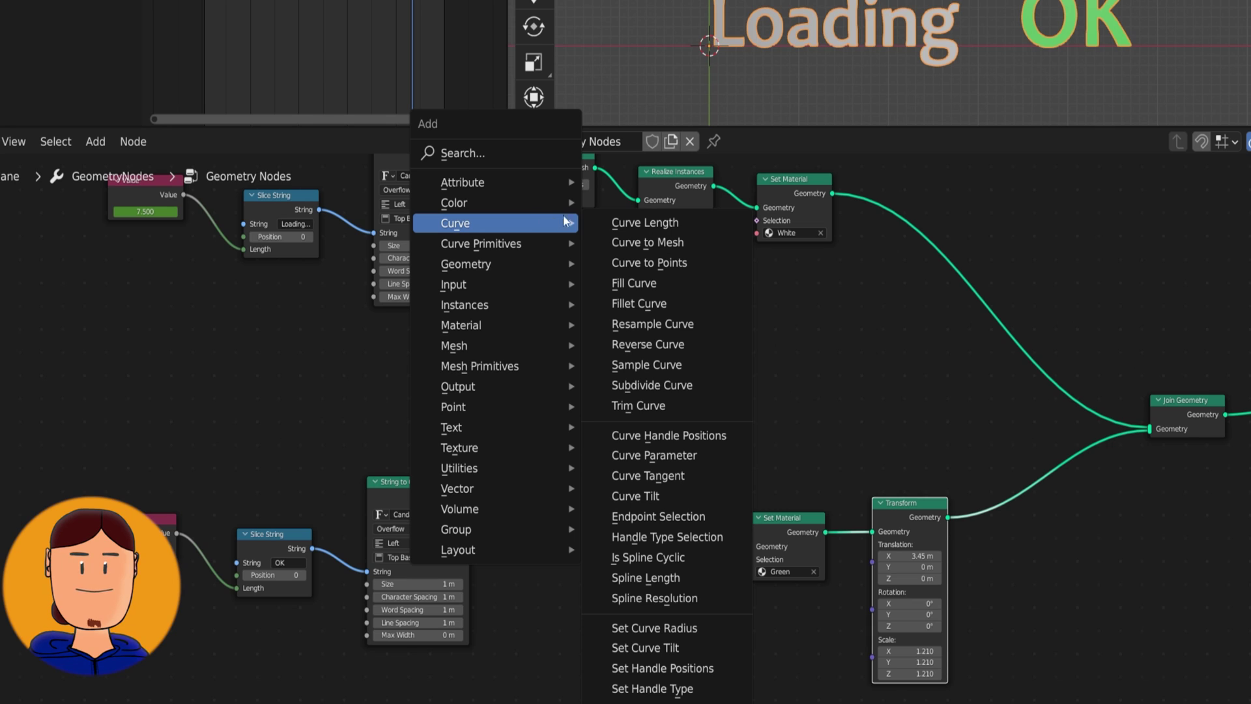
left_click(659, 246)
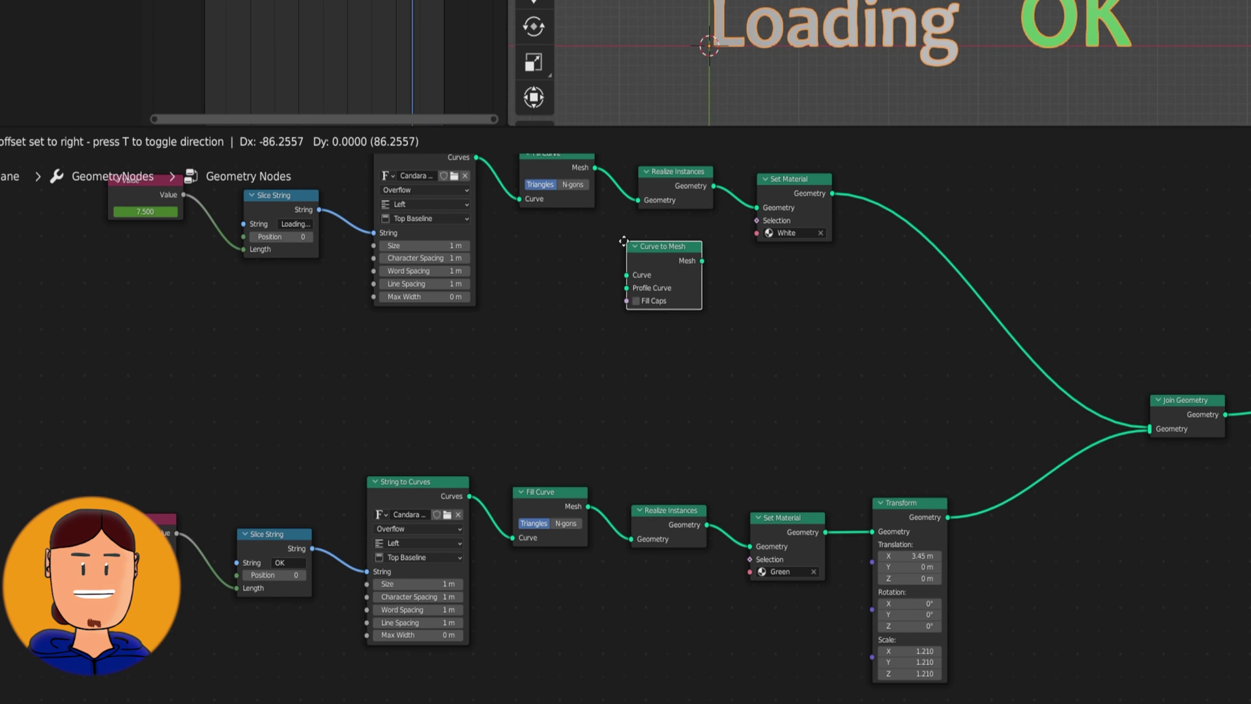
left_click(520, 234)
middle_click_drag(520, 235, 508, 256)
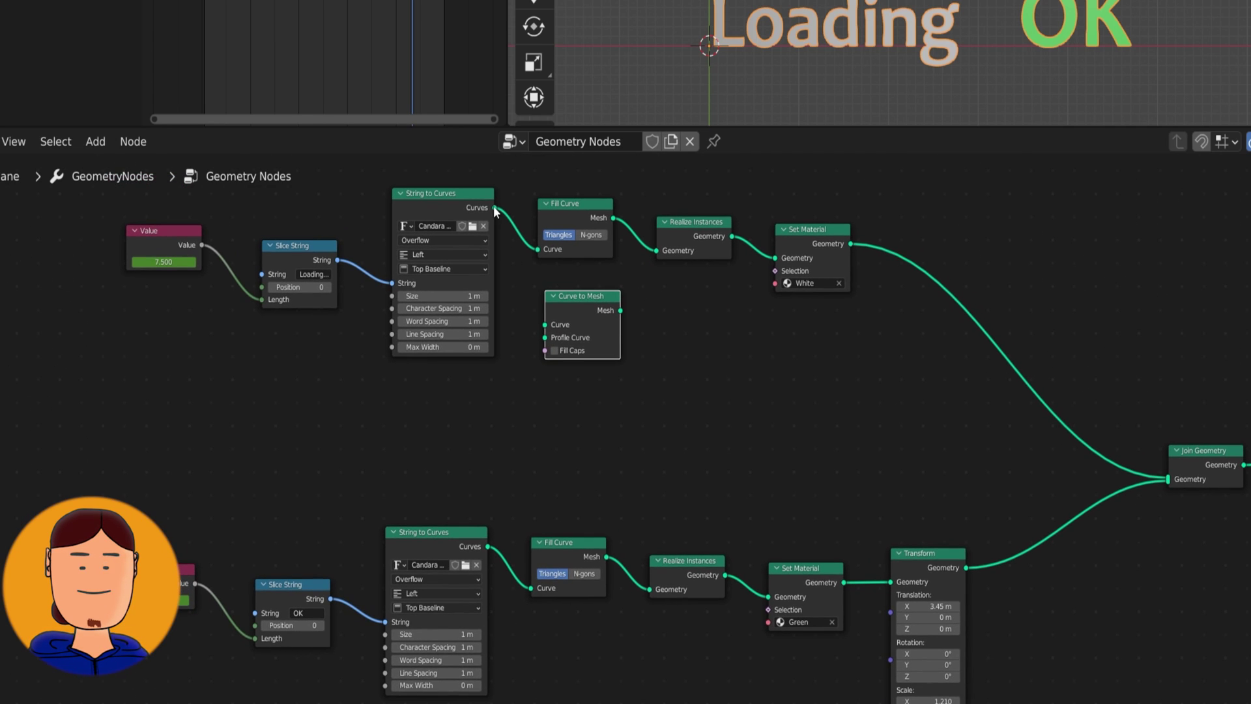
left_click_drag(495, 208, 545, 324)
middle_click_drag(722, 301, 638, 301)
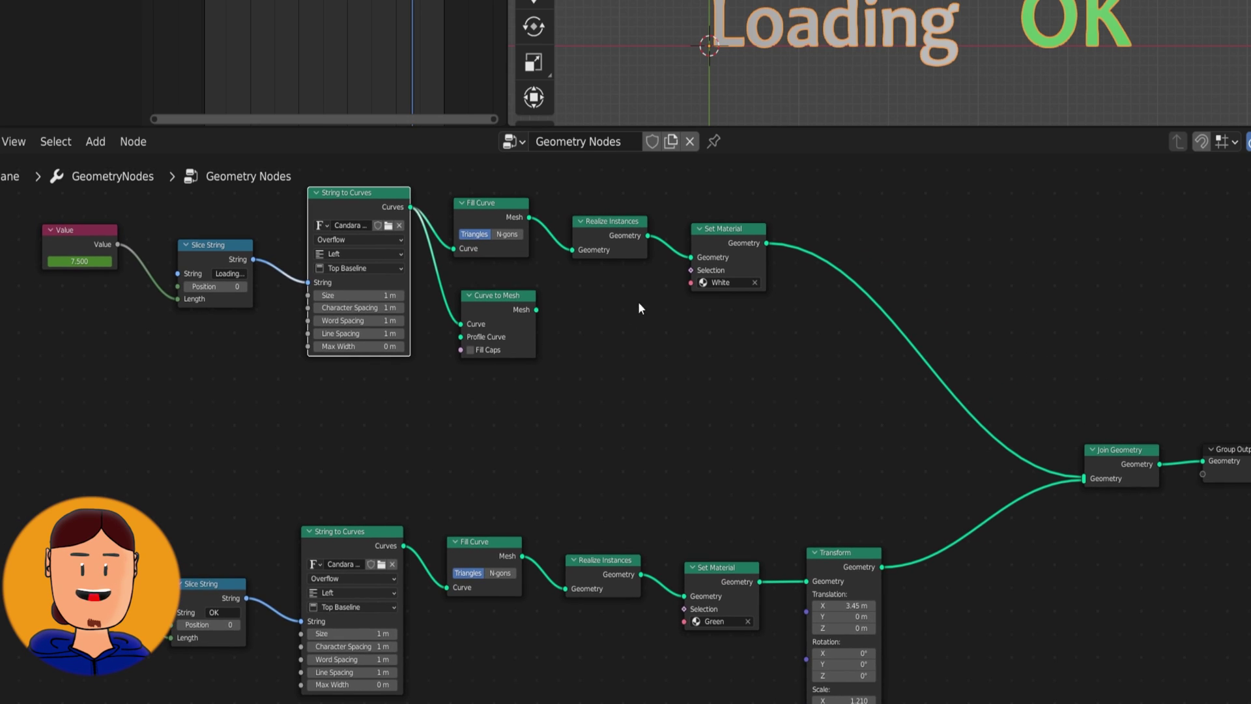
Step: Route Curve to Mesh through a copy of the White Set Material into Join Geometry
left_click(740, 229)
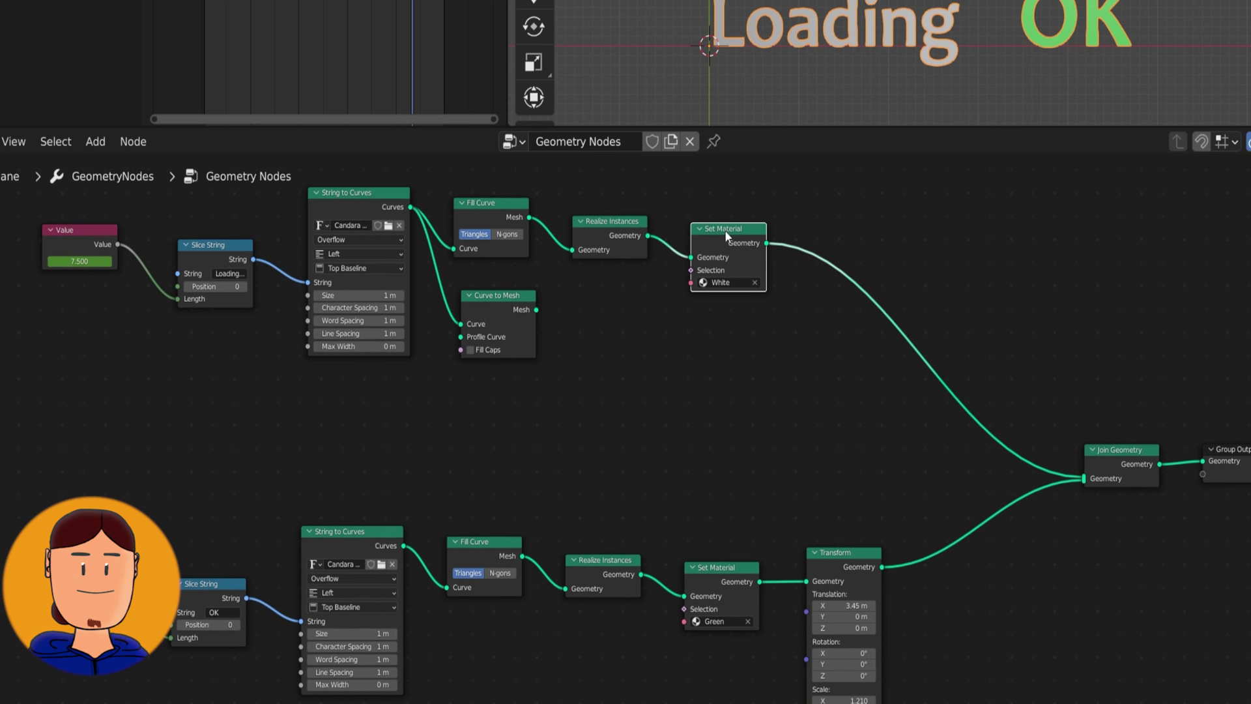
key("shift+d")
left_click(616, 304)
left_click(534, 308)
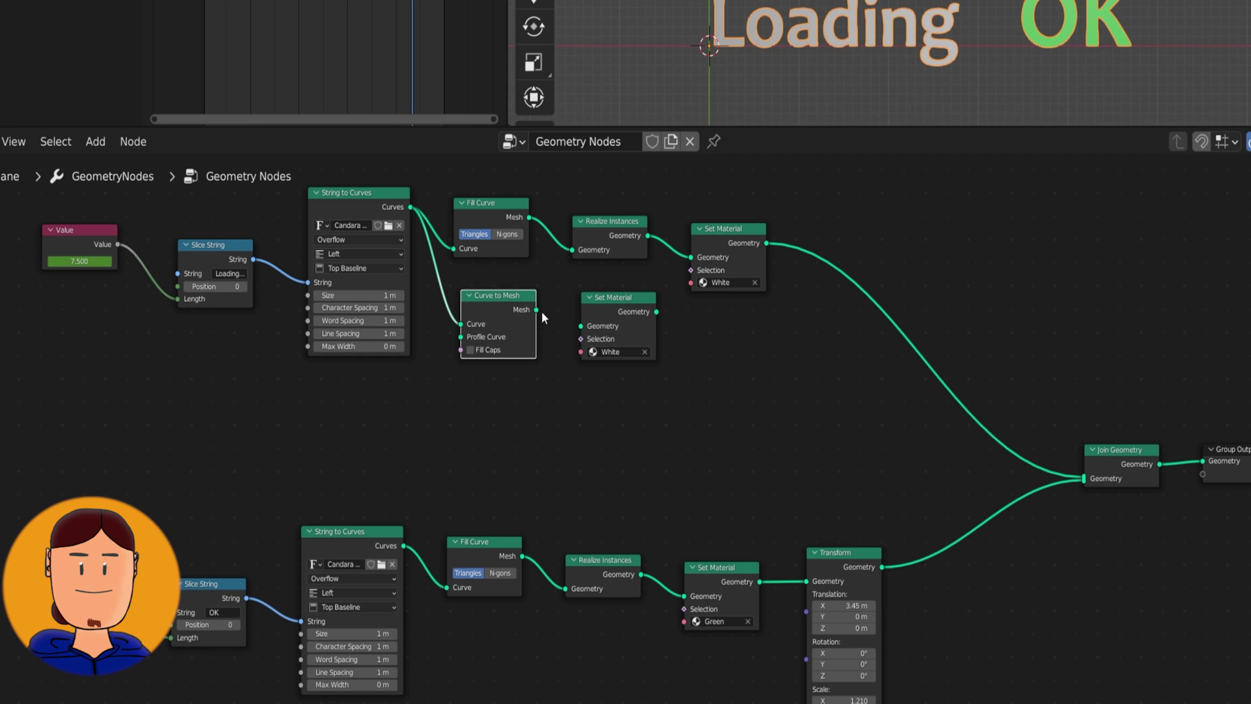
middle_click_drag(706, 337, 591, 331)
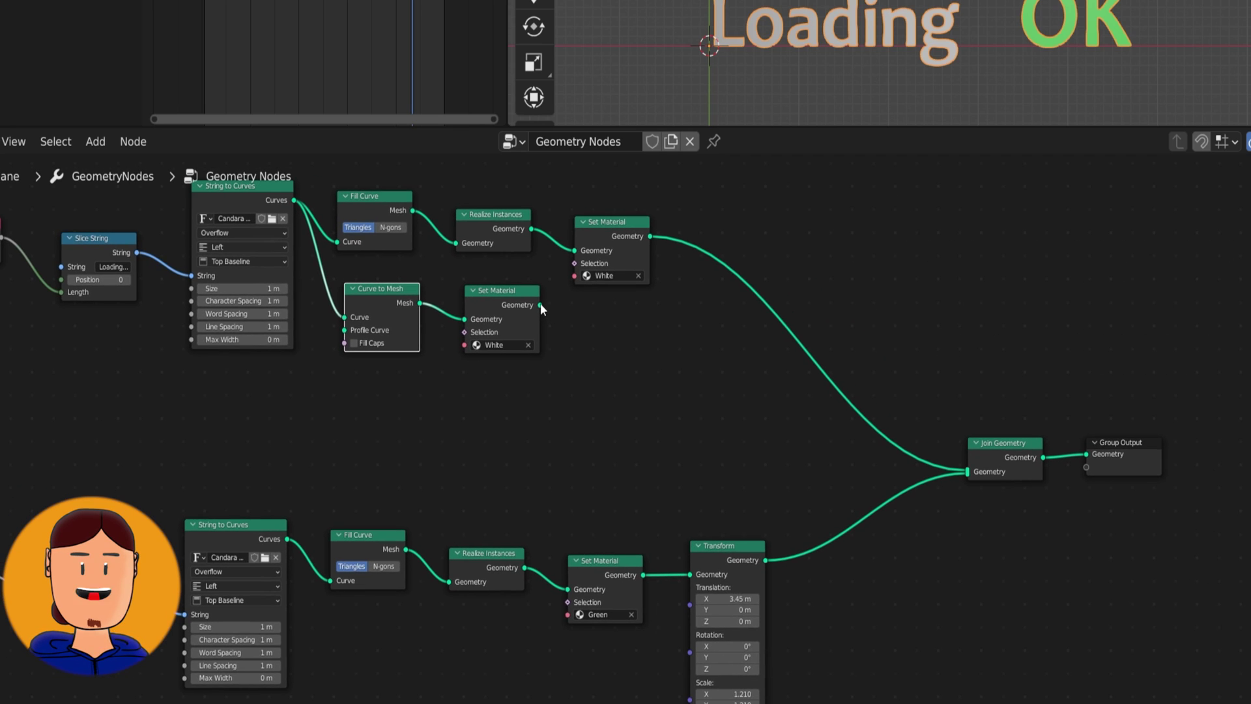
left_click_drag(540, 305, 967, 474)
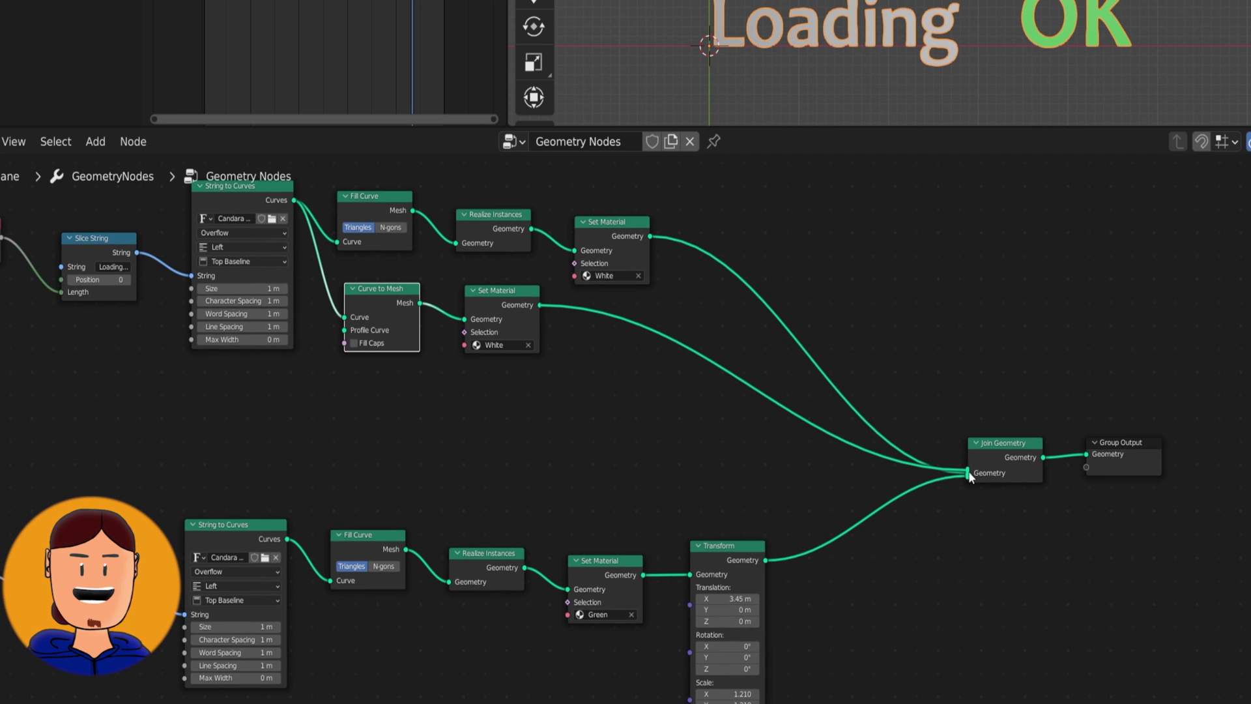
scroll(723, 424, "left", 5, "ctrl")
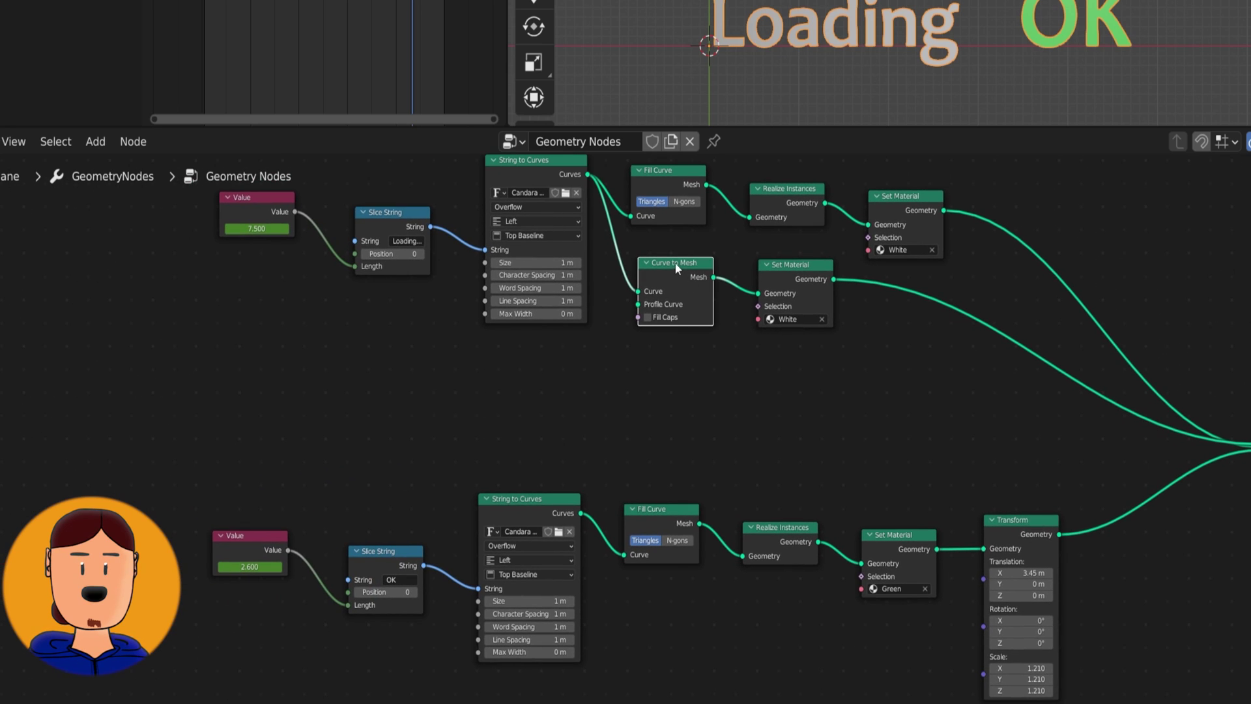
Step: Use a 0.06 m Quadrilateral as the Curve to Mesh profile curve
key("shift+a")
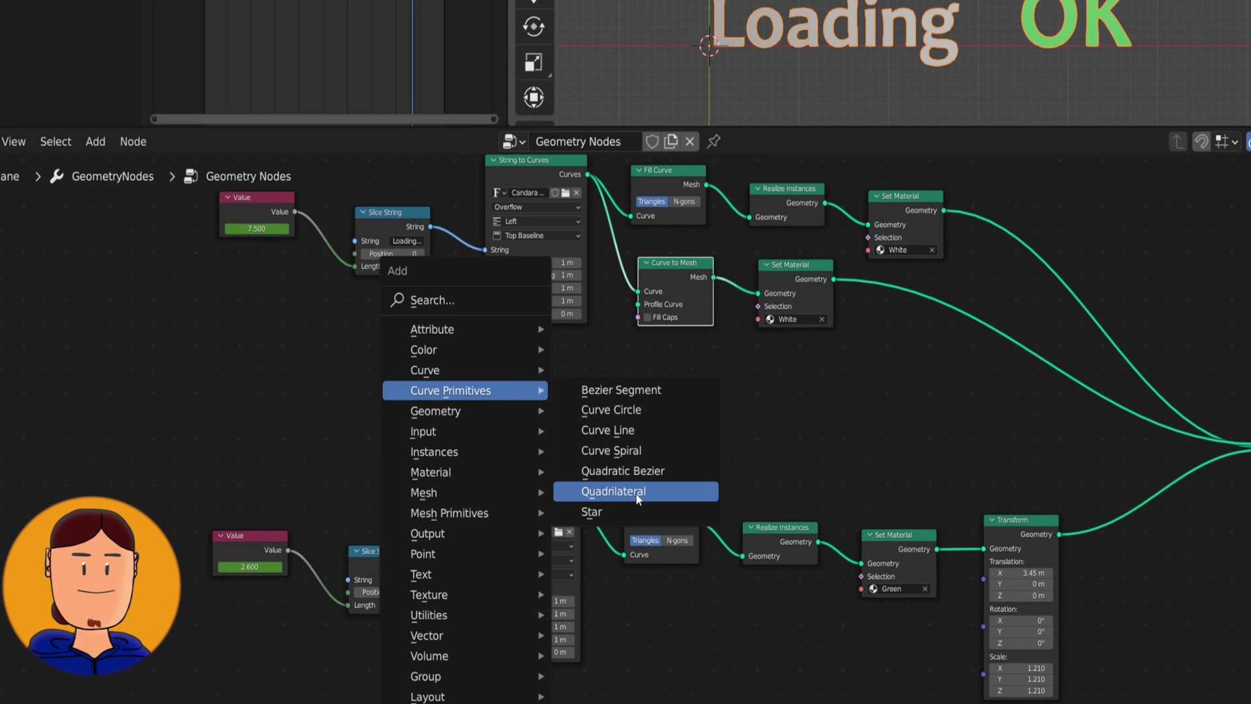
left_click(644, 498)
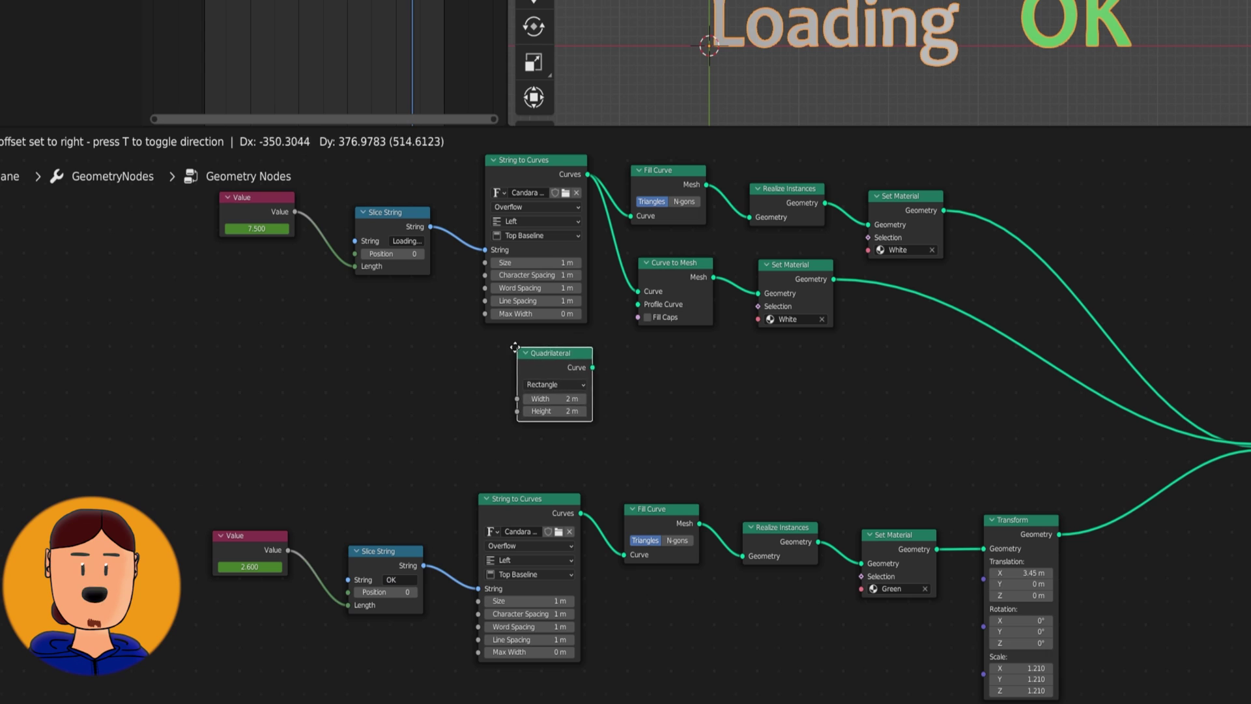
left_click(583, 369)
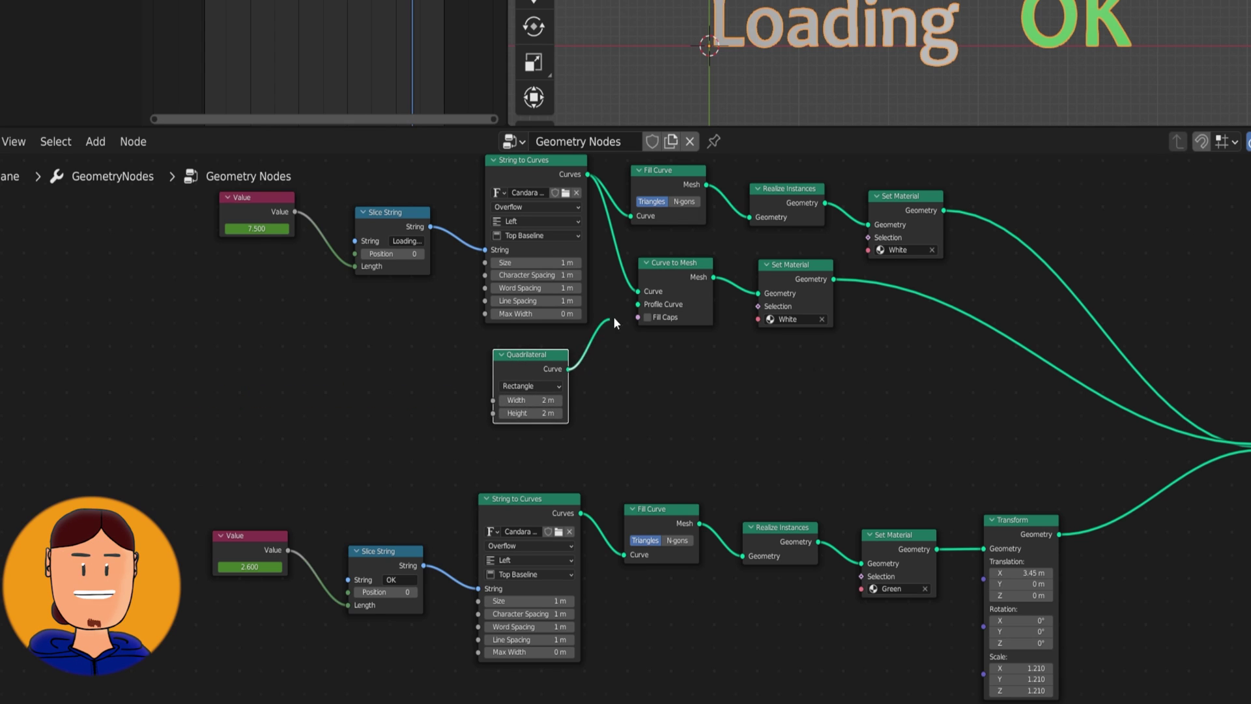
left_click_drag(642, 304, 642, 303)
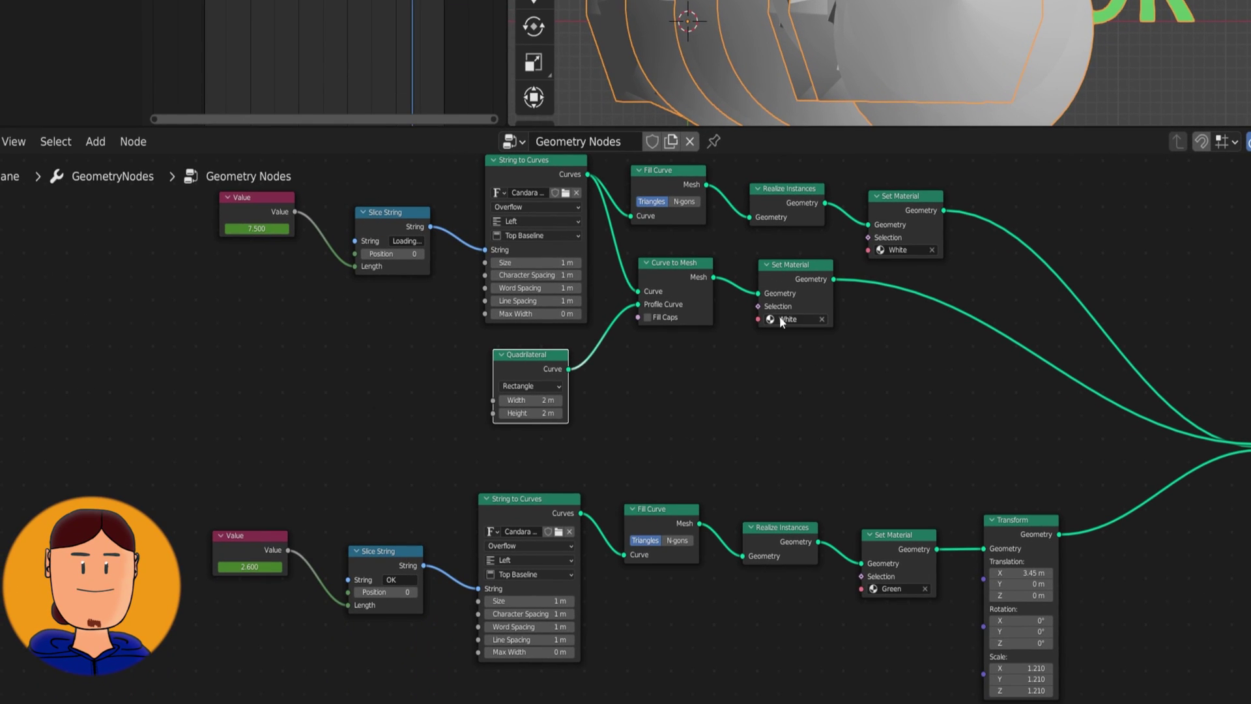
left_click_drag(525, 404, 529, 413)
Step: Switch the outline's Set Material to Black
left_click(791, 318)
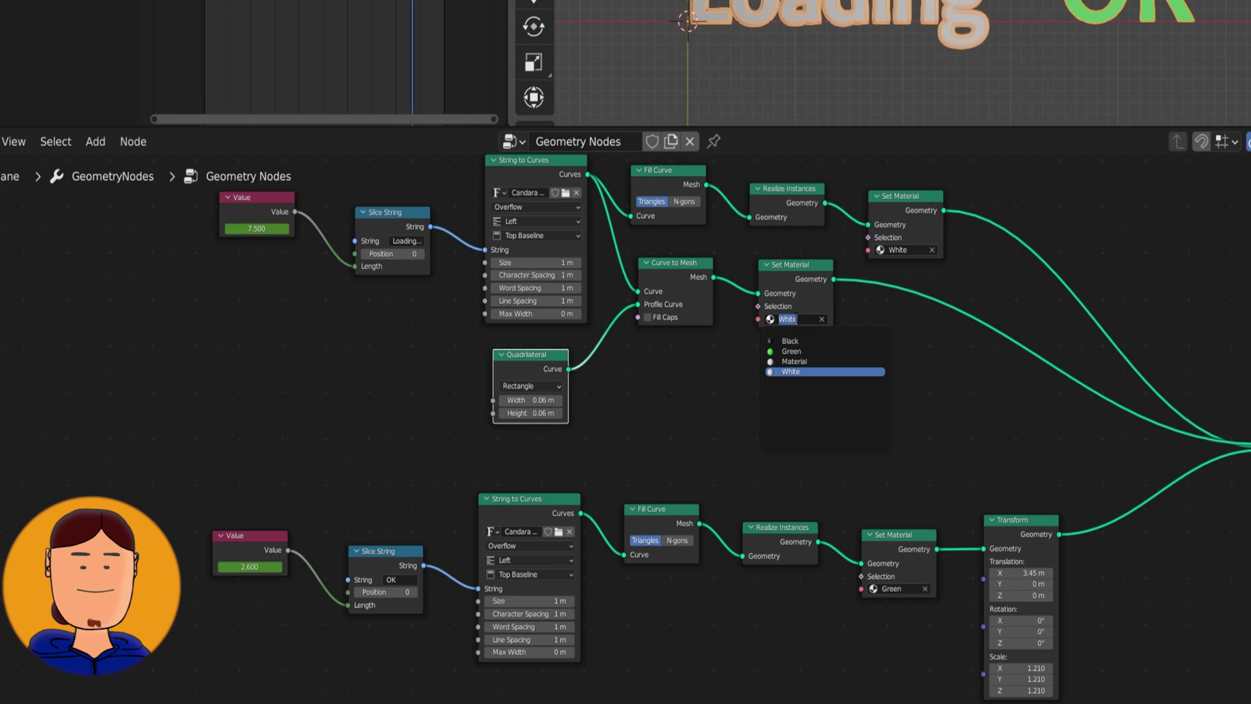
key("Return")
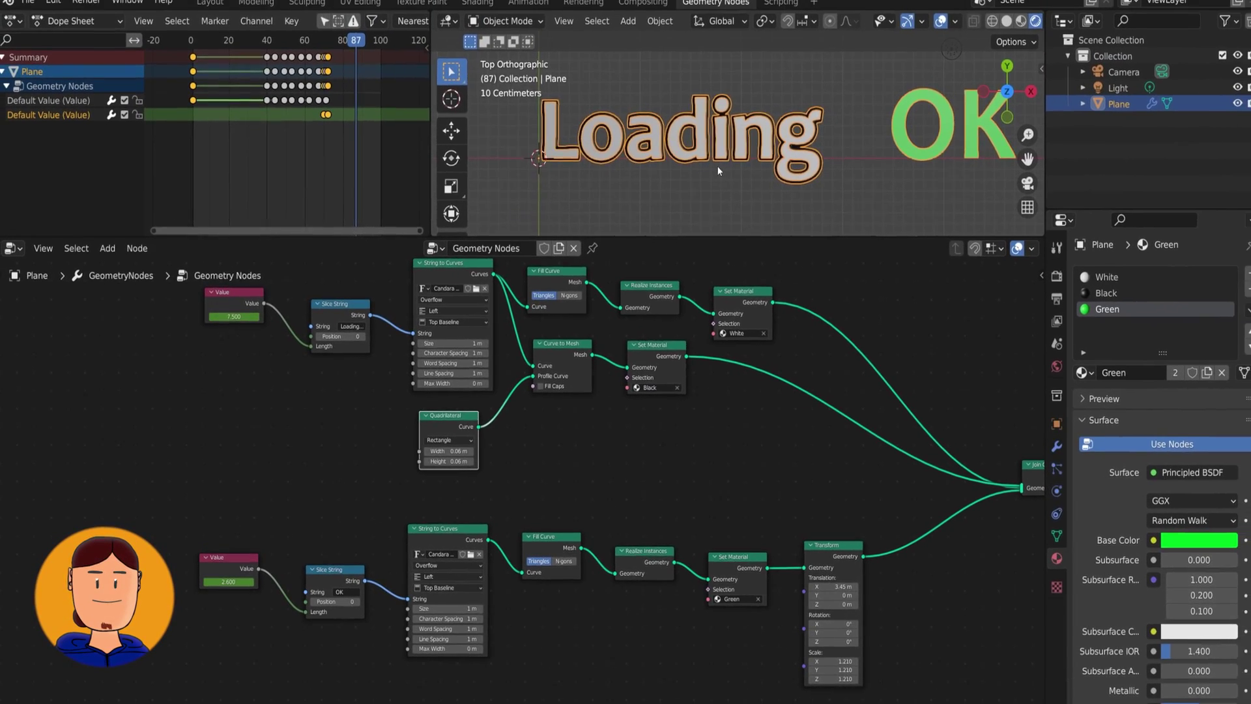
scroll(711, 171, "down", 2, "ctrl")
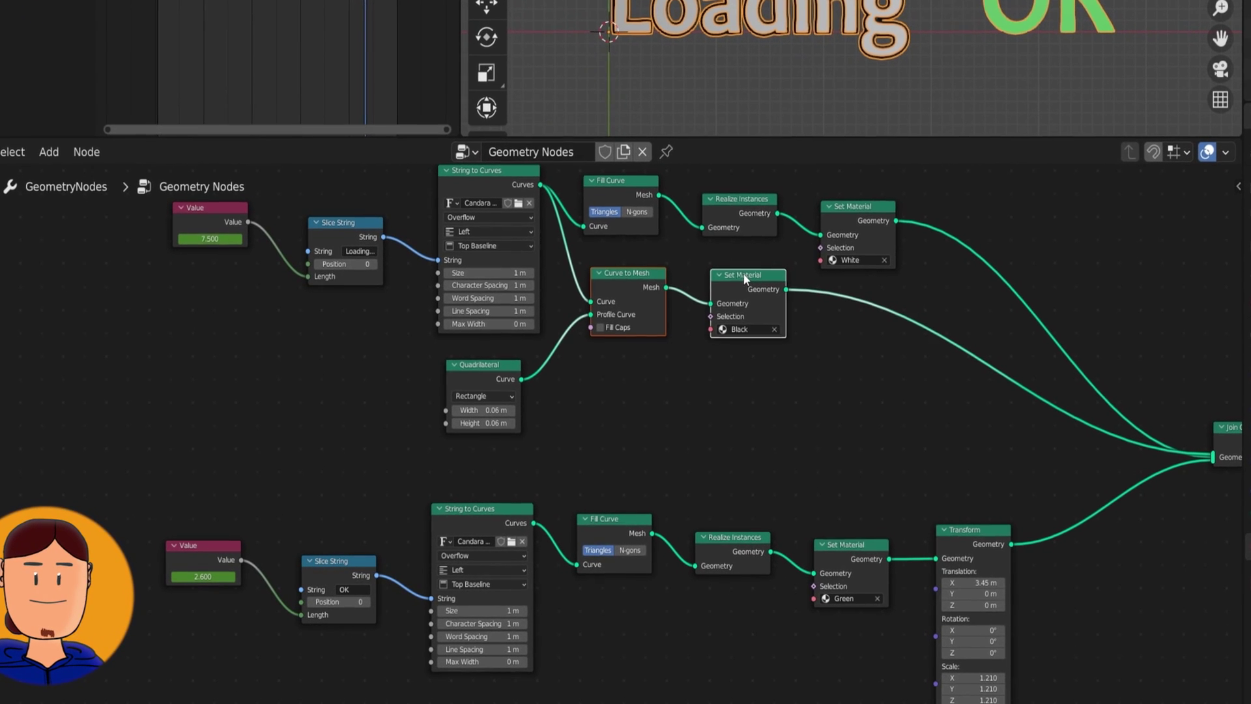
left_click(577, 352, "shift")
Step: Copy the outline nodes to the OK row, fed by OK's curves and the Quadrilateral profile
key("g")
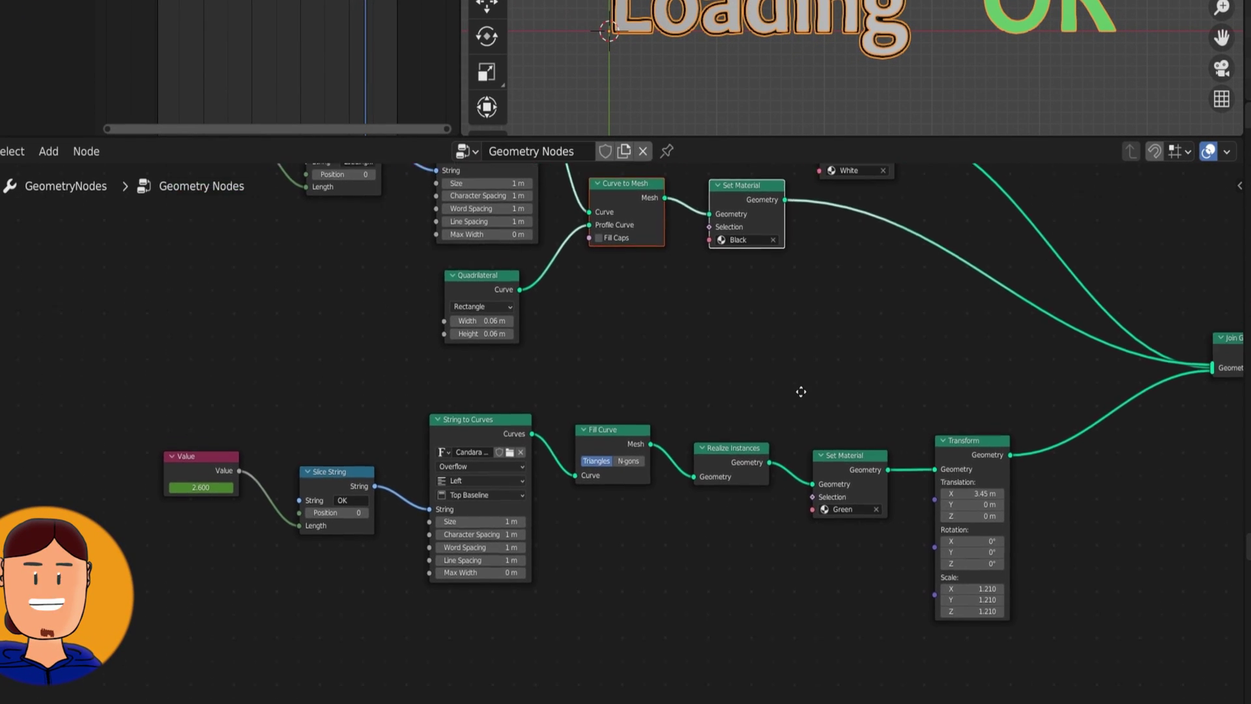
left_click(808, 596)
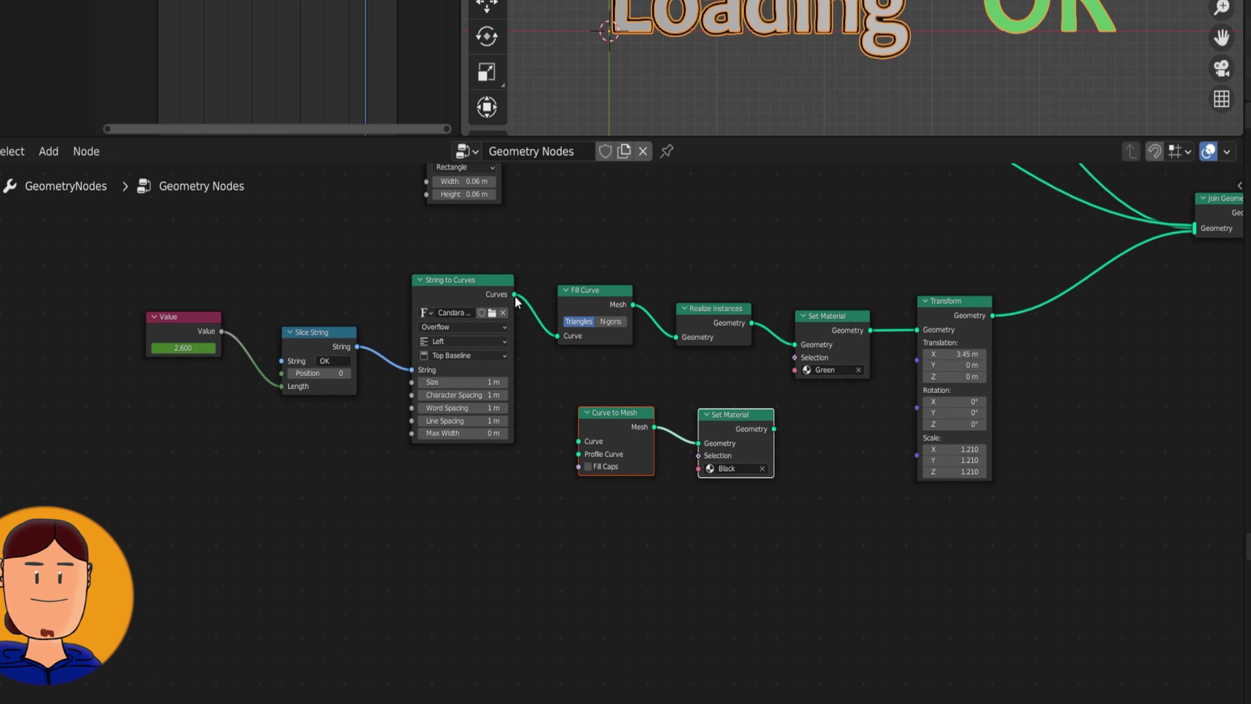
left_click_drag(540, 396, 575, 448)
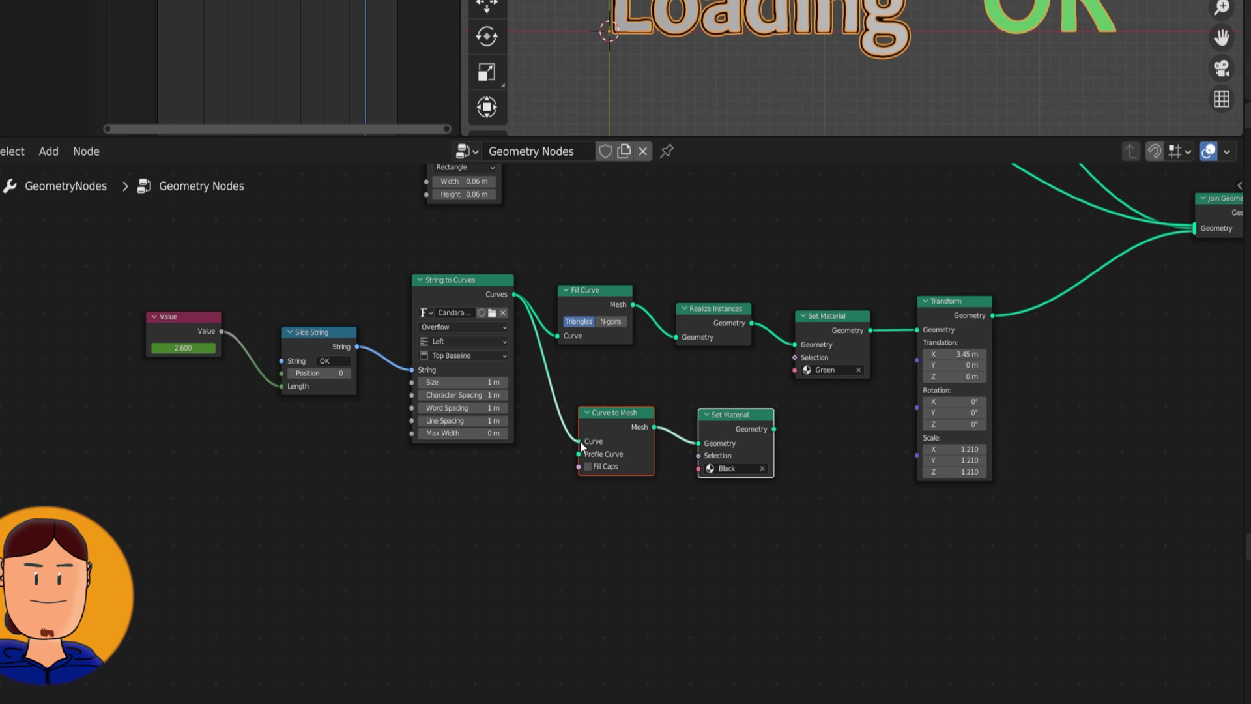
middle_click_drag(582, 447, 592, 516)
left_click_drag(514, 220, 589, 524)
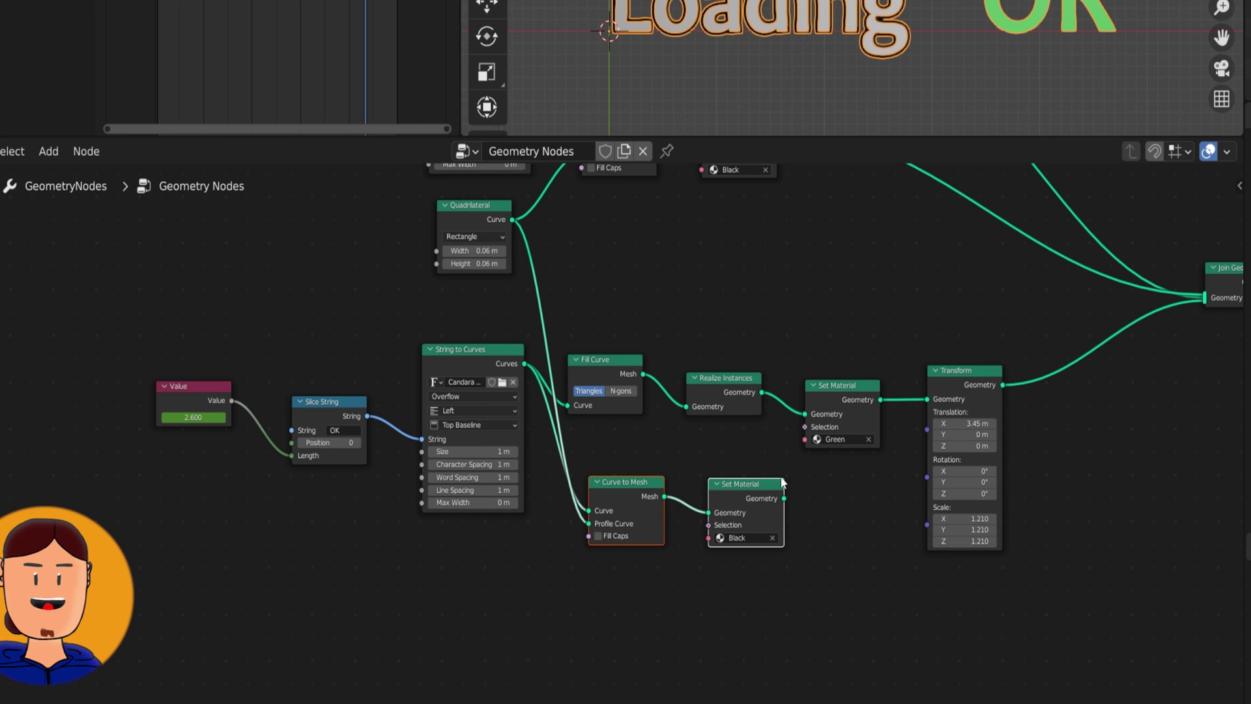
mouse_move(782, 482)
middle_mouse_down()
mouse_move(572, 512)
mouse_move(466, 566)
middle_mouse_up()
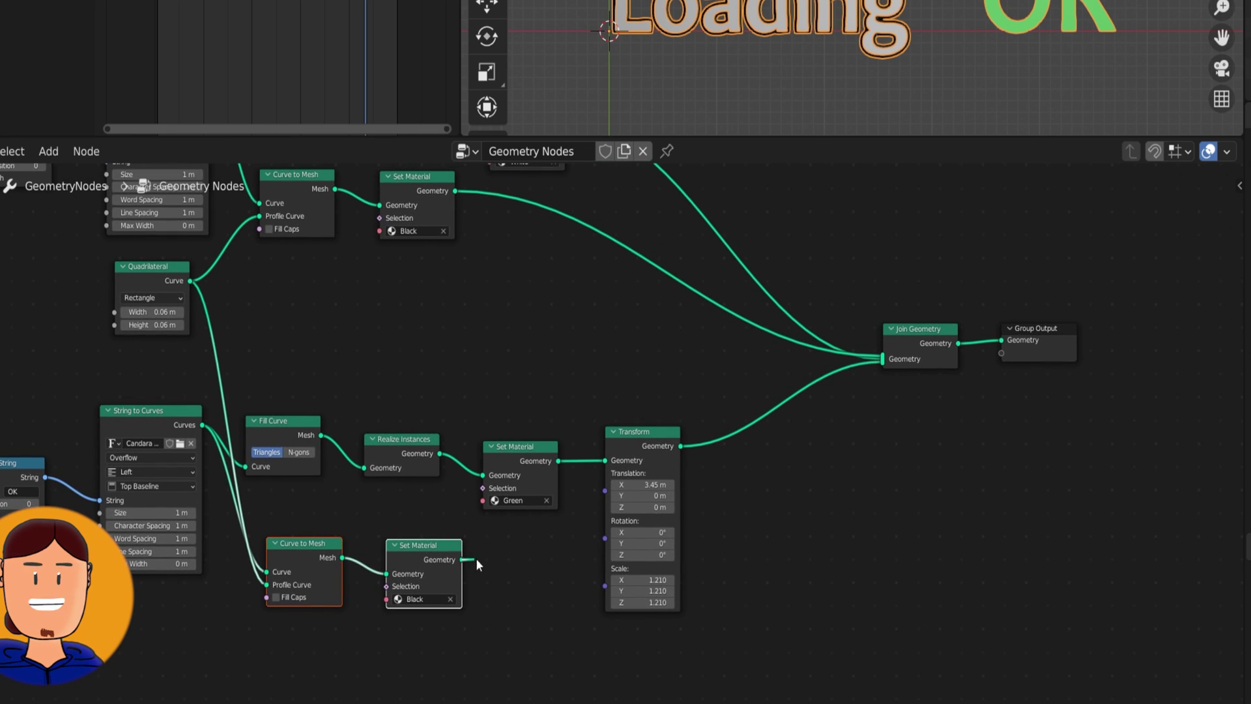
Step: Join the OK outline via a copied Transform (X 3.45 m, scale 1.21) into Join Geometry
left_click_drag(475, 563, 883, 359)
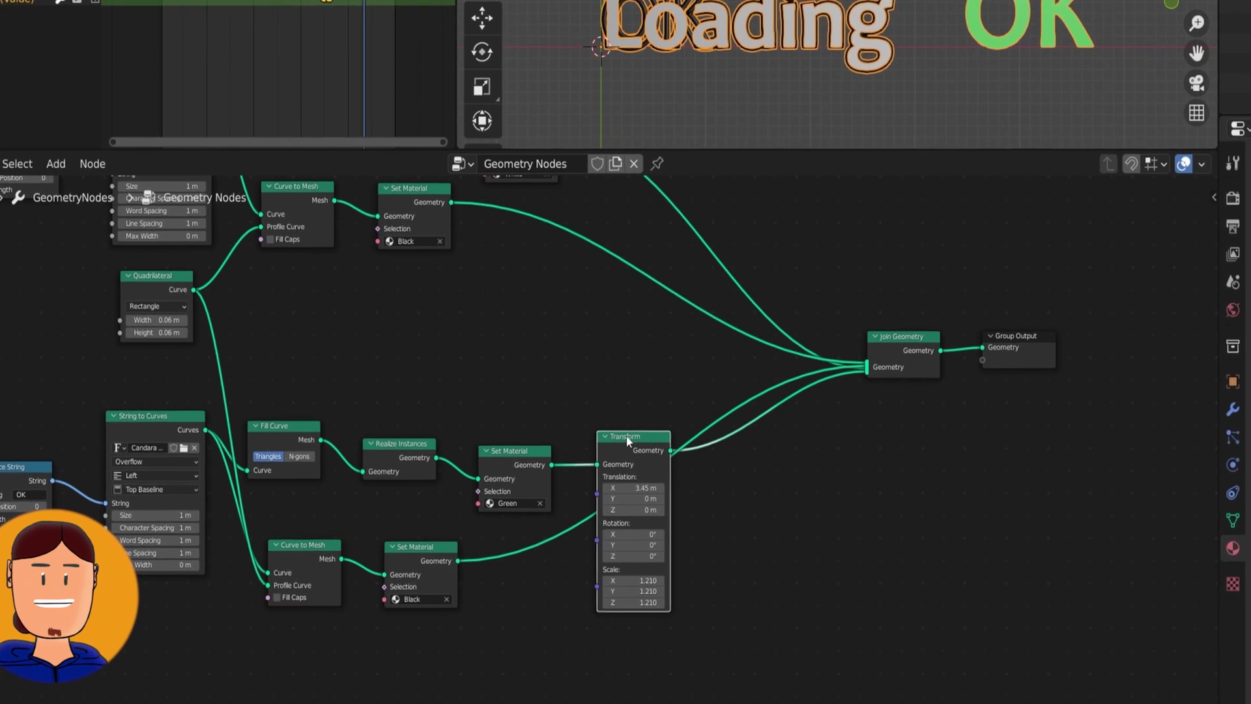
scroll(636, 435, "up", 1)
middle_click_drag(698, 362, 714, 313)
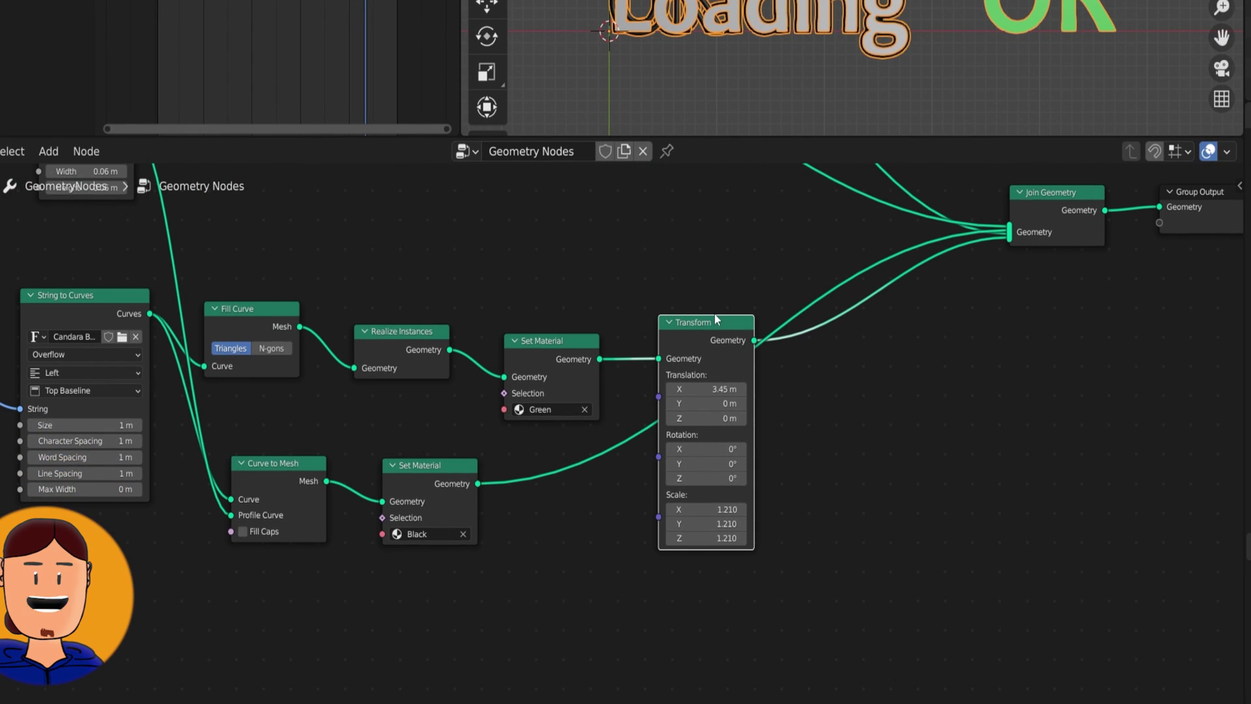
key("shift+d")
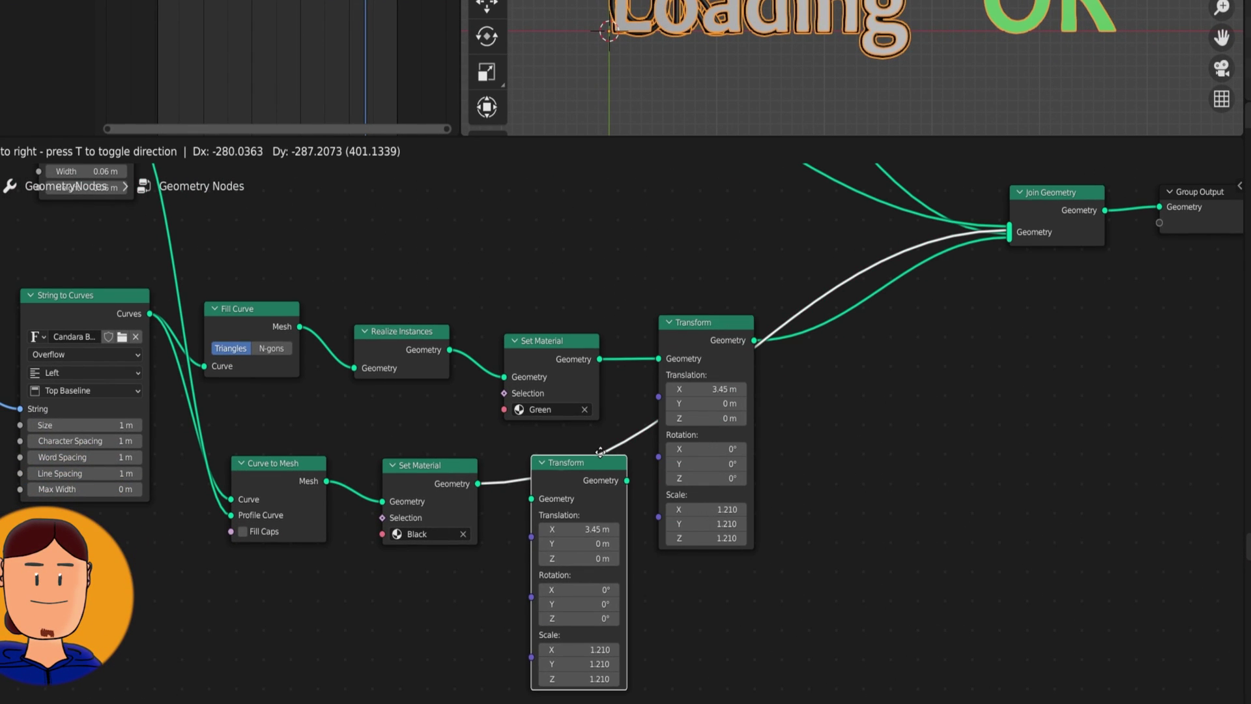
left_click(593, 461)
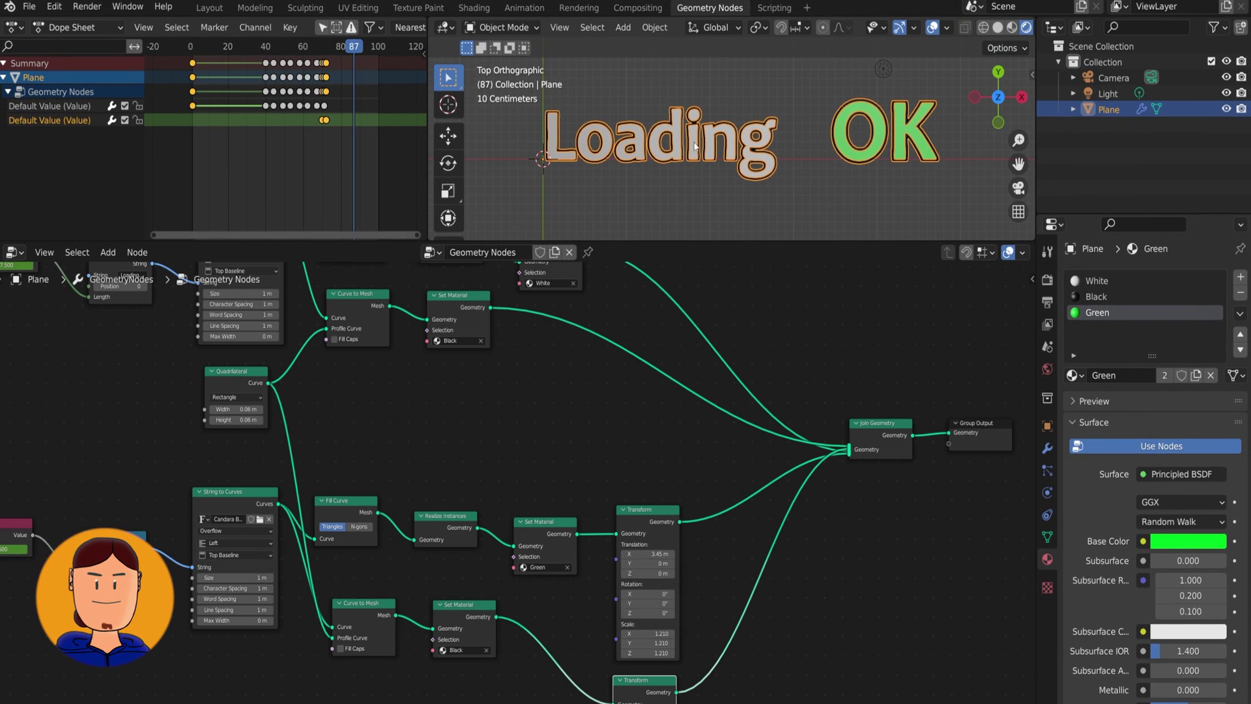
Step: Orbit to inspect the text and raise the OK outline Transform's Z scale to 2.390
scroll(694, 155, "up", 2)
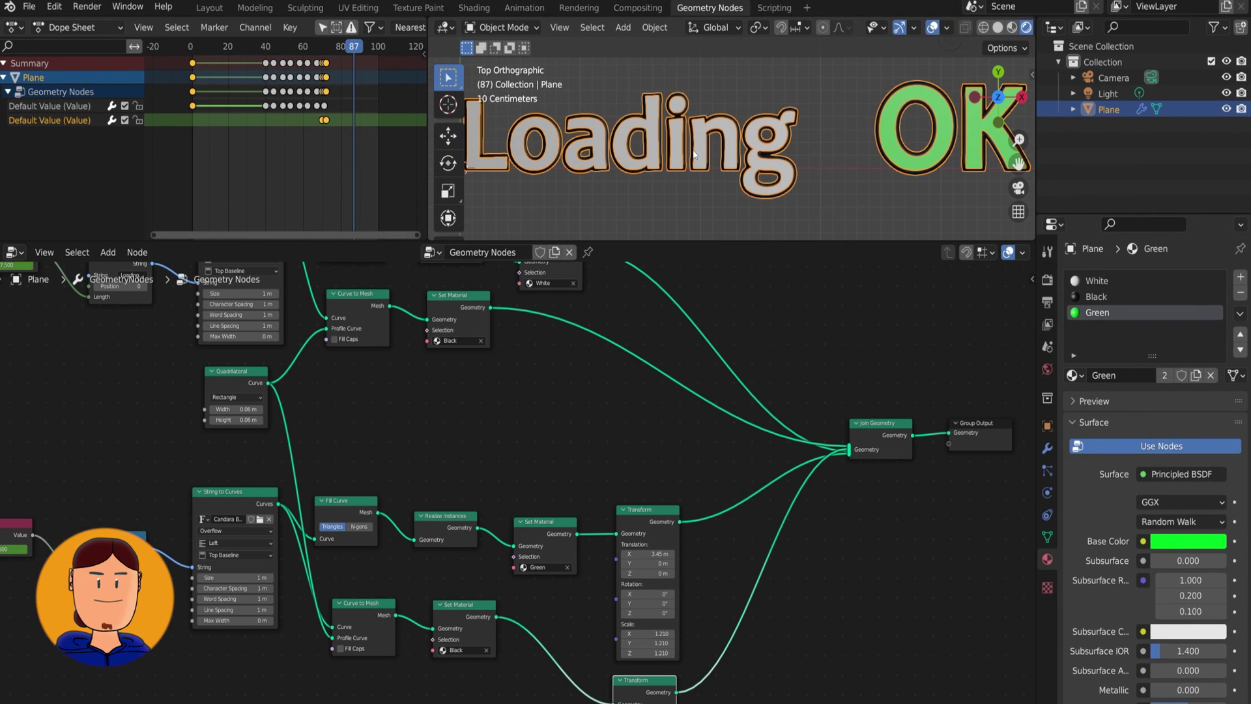
middle_click_drag(694, 155, 655, 155)
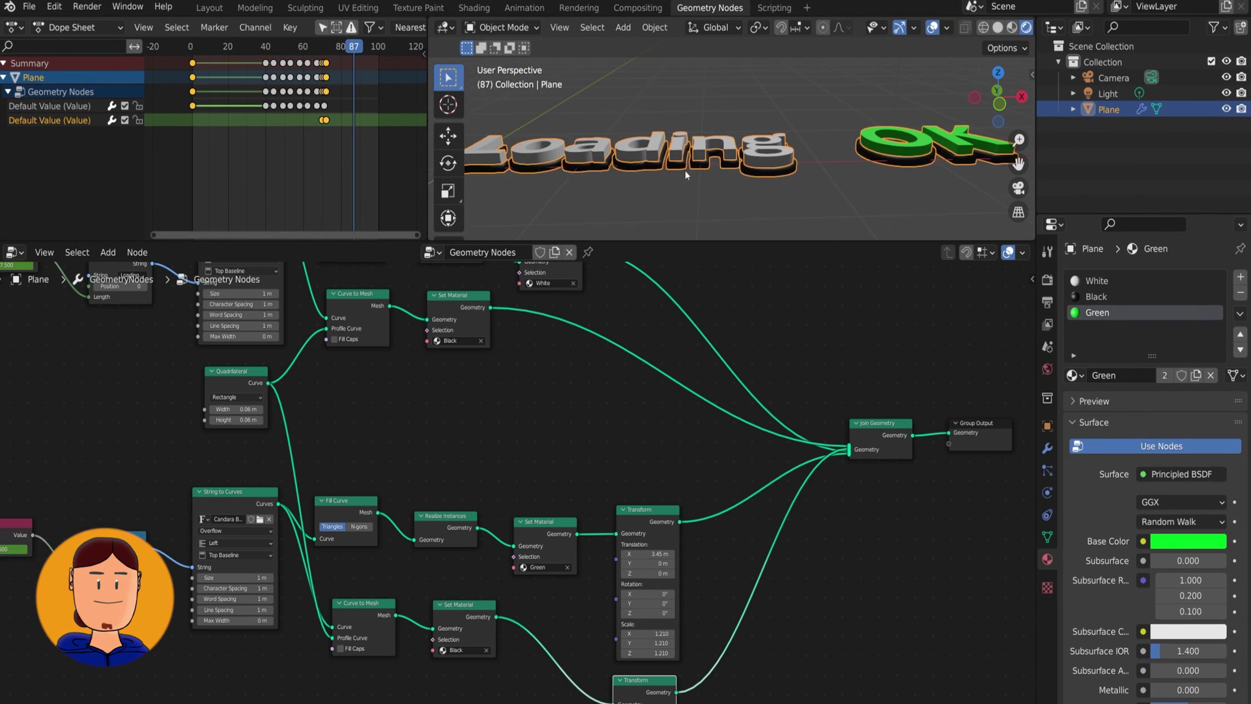
middle_click_drag(655, 155, 741, 210)
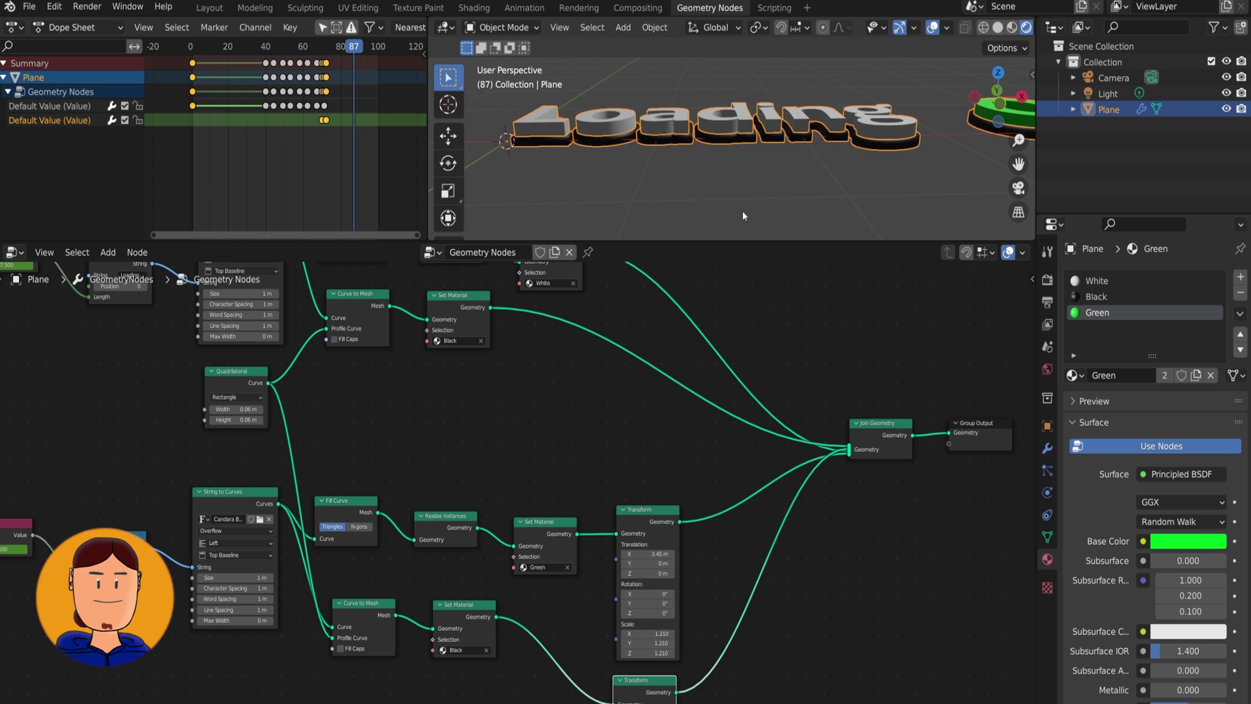
middle_click_drag(717, 576, 730, 382)
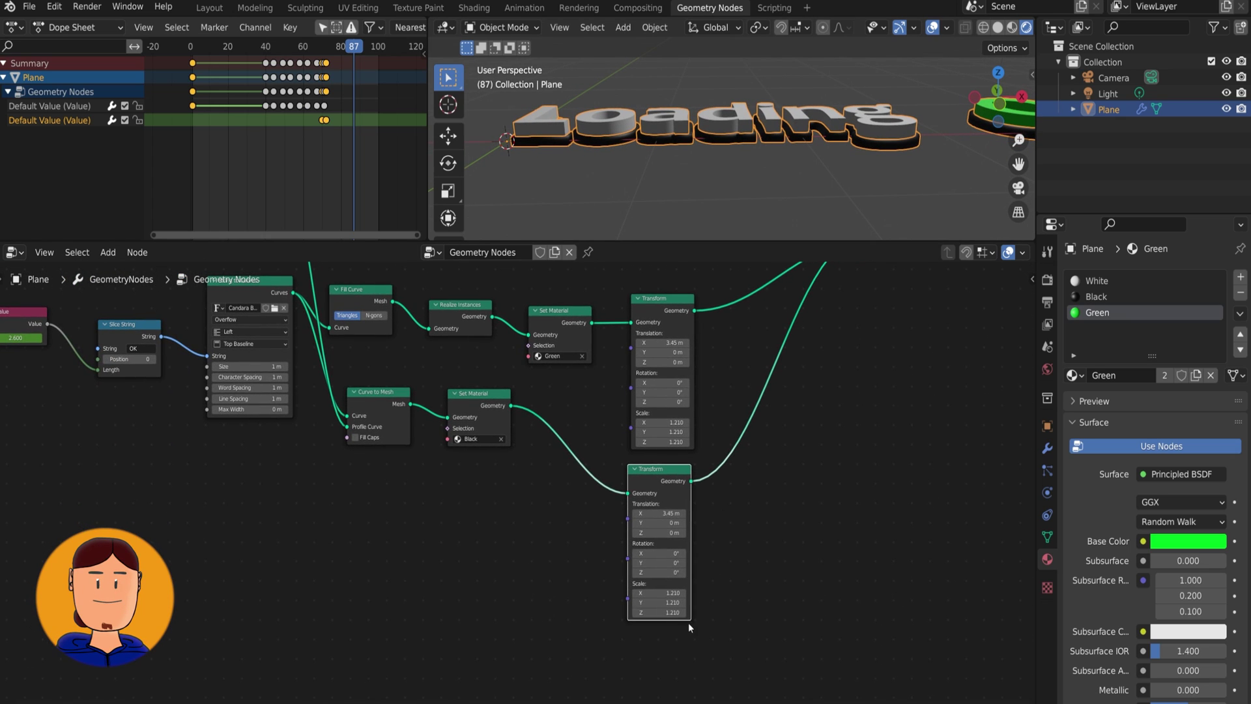
middle_click_drag(850, 150, 630, 143)
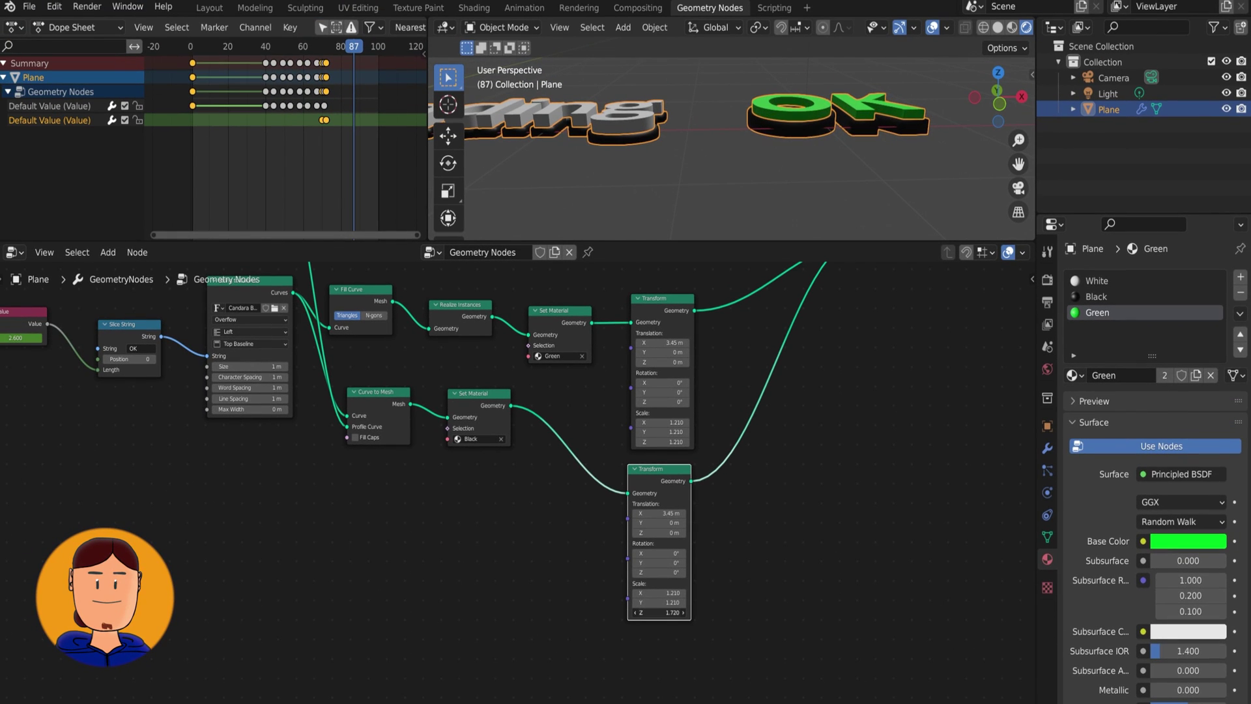
left_click_drag(659, 613, 641, 612)
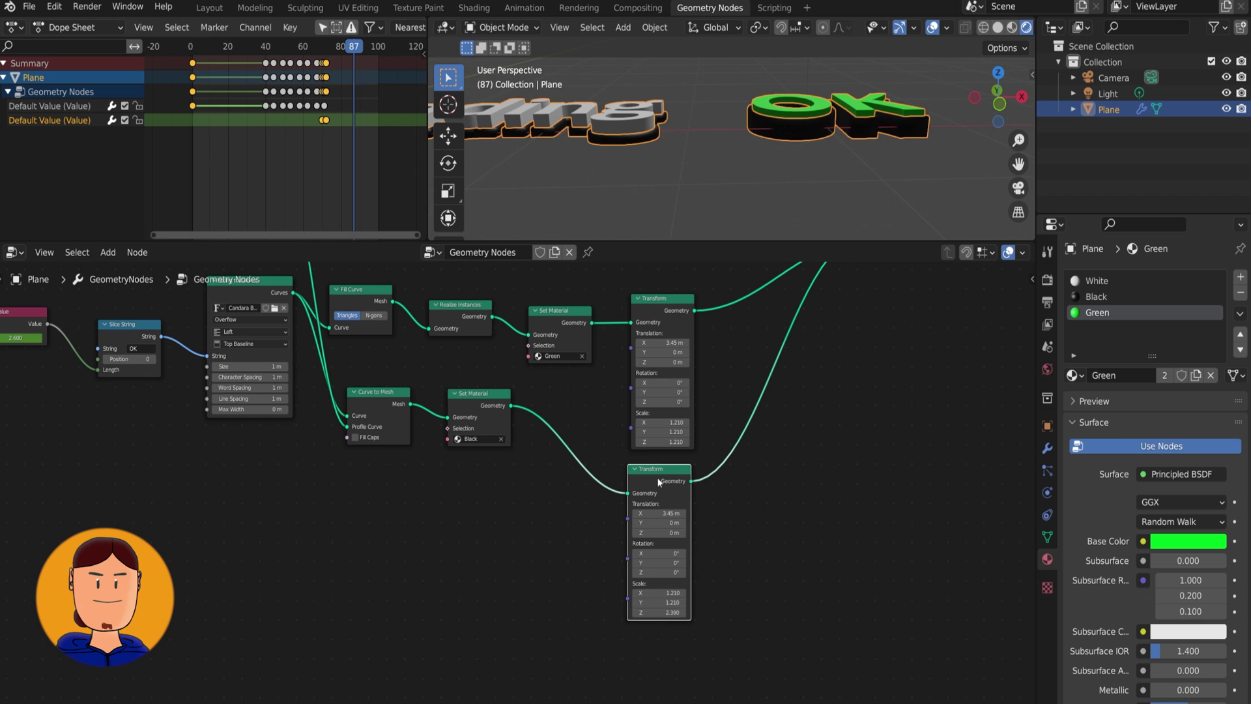
middle_click_drag(659, 482, 576, 452)
Step: Insert a Transform Geometry node with Z scale 2.210 on the Loading outline branch; move Group Output right
key("shift+a")
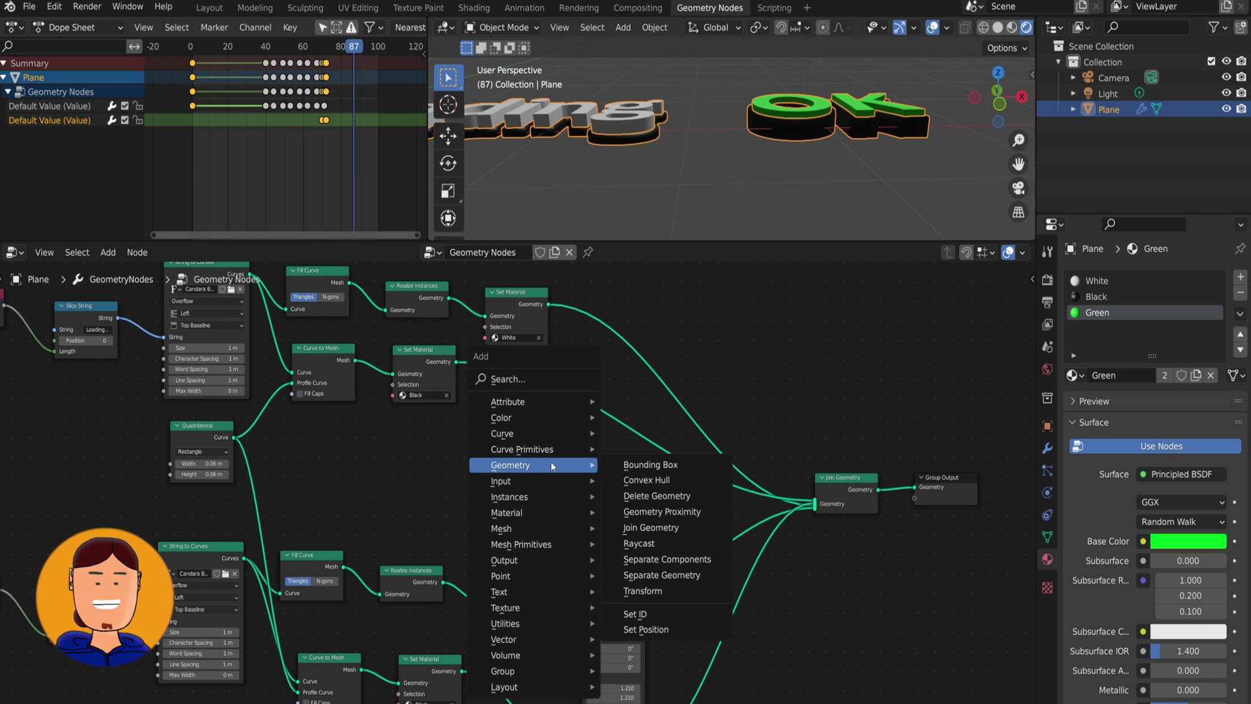
left_click(652, 593)
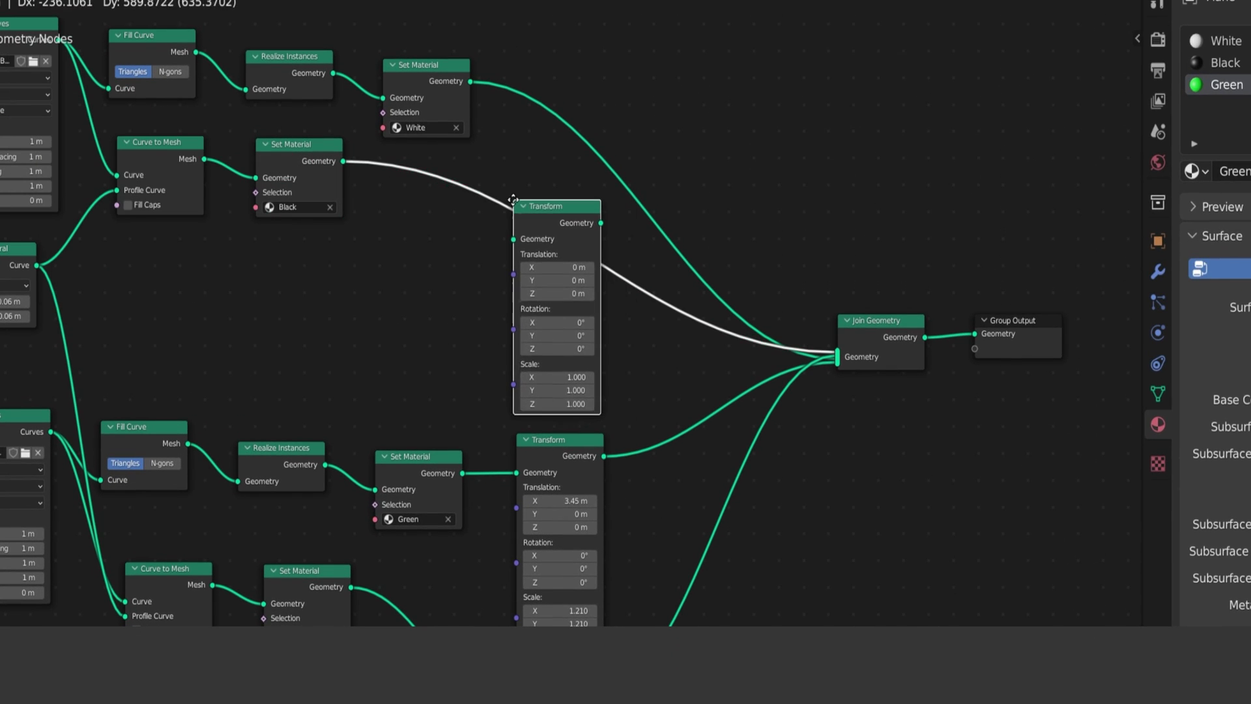
left_click(514, 196)
left_click_drag(557, 394, 587, 394)
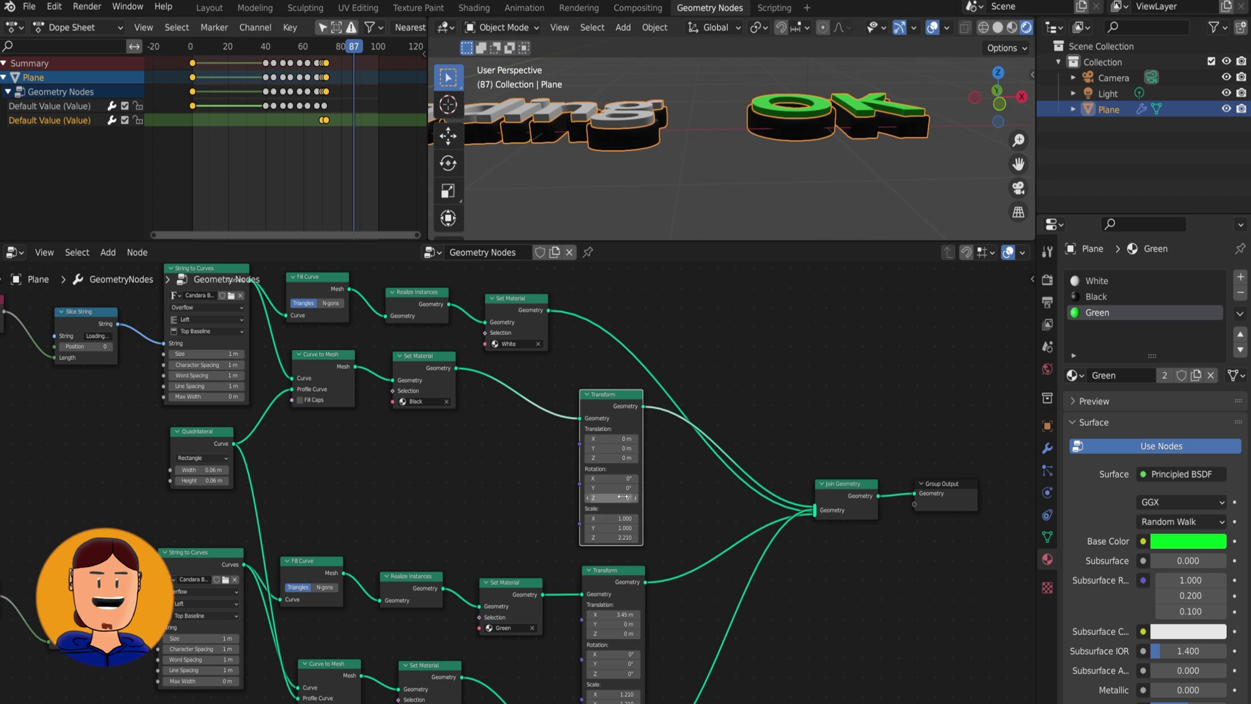
middle_click_drag(619, 497, 281, 491)
left_click_drag(609, 482, 754, 479)
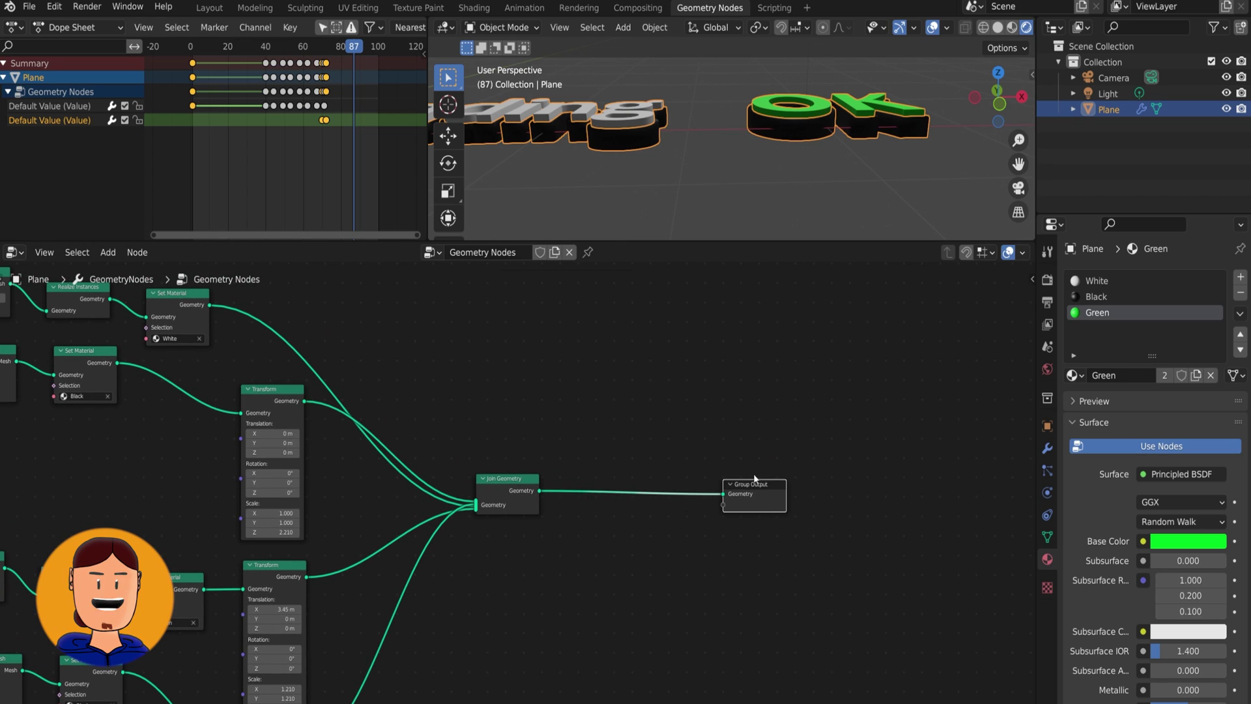
Step: Add Set Shade Smooth between Join Geometry and Group Output, then frame Loading OK from above
key("shift+a")
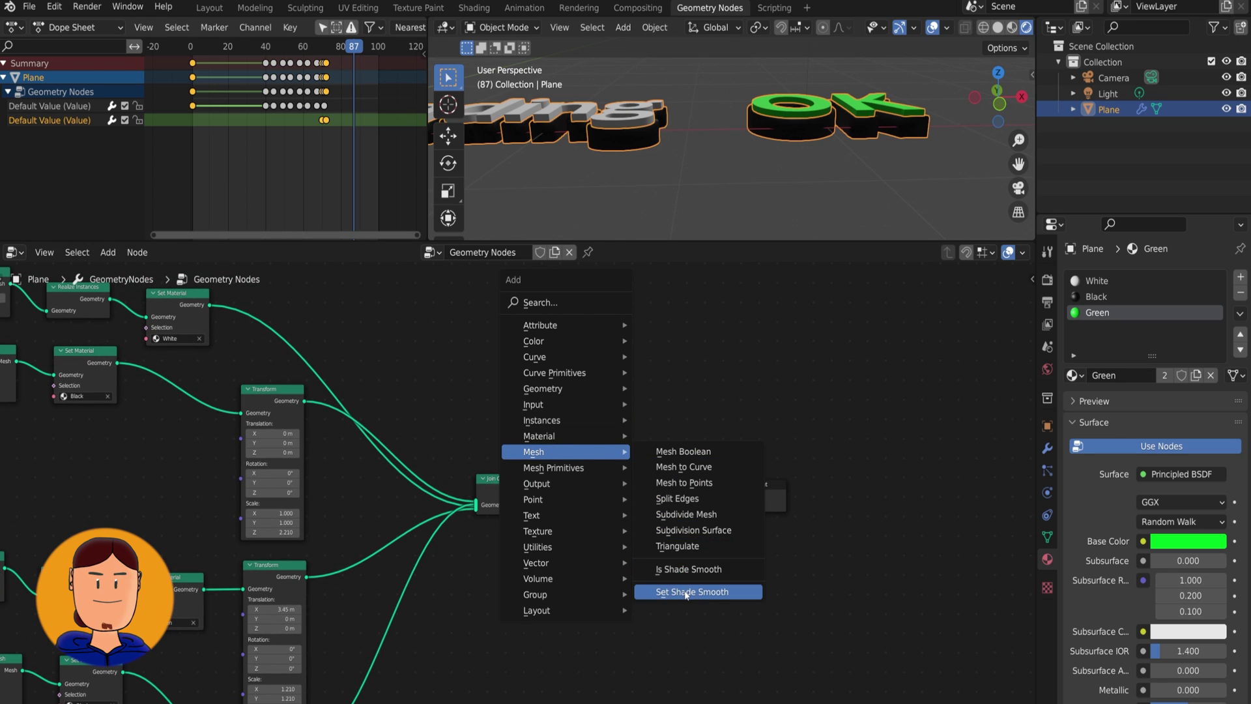
left_click(685, 594)
left_click(635, 502)
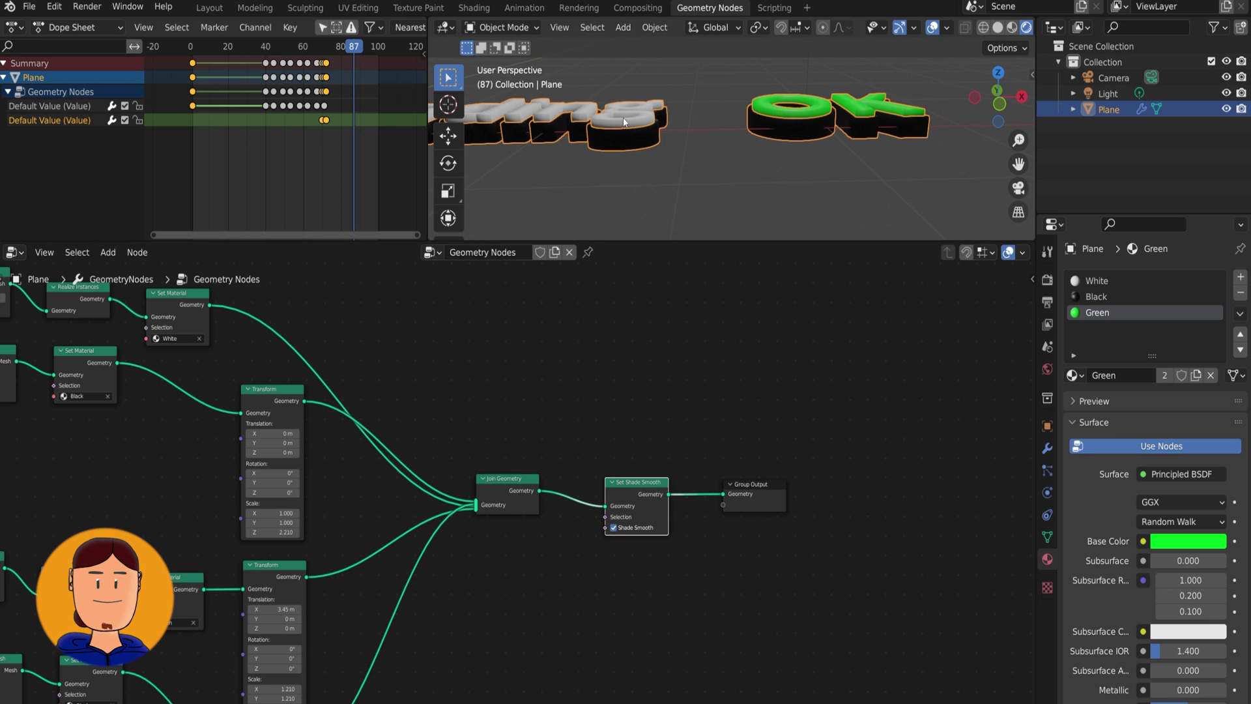
middle_click_drag(683, 116, 684, 195)
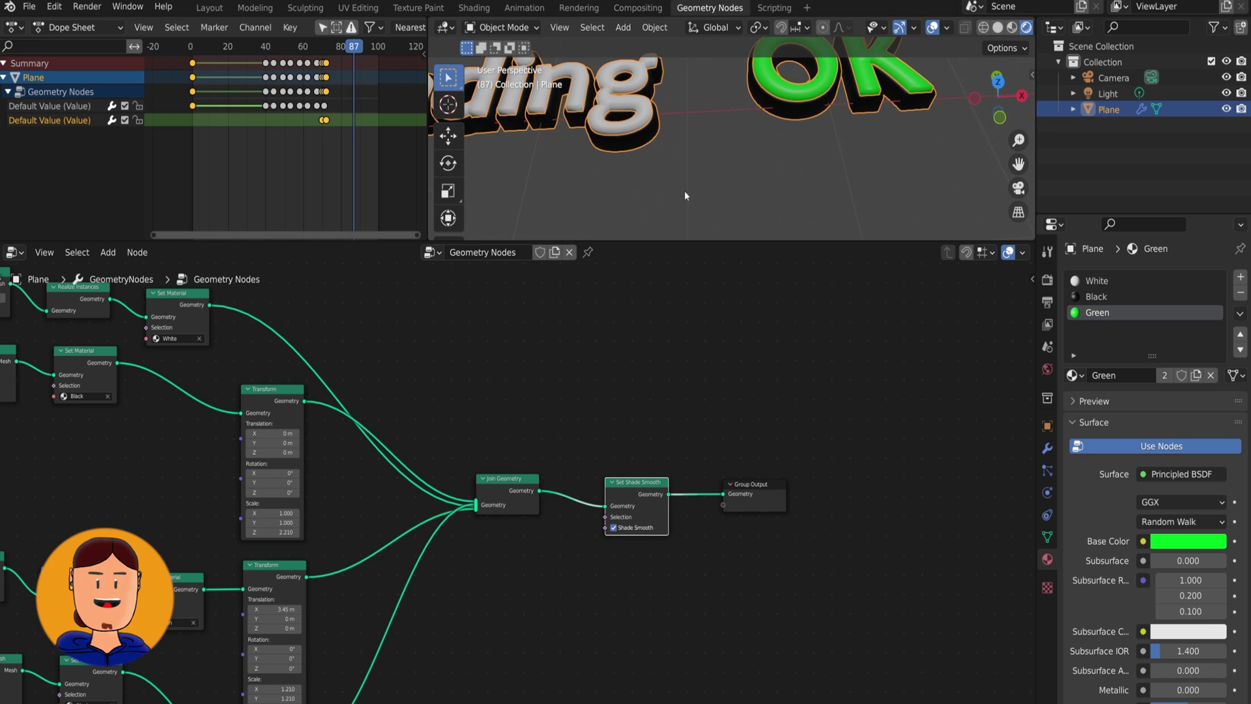
scroll(693, 114, "down", 4)
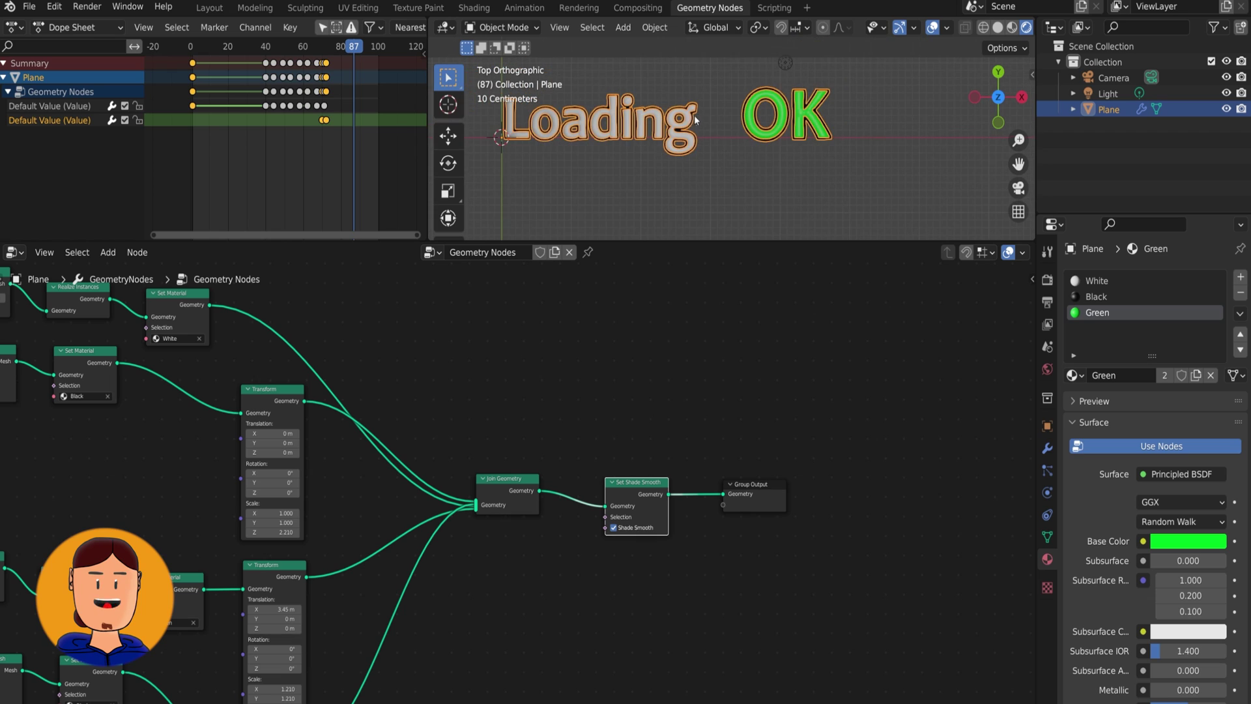
middle_click_drag(694, 114, 748, 173, "shift")
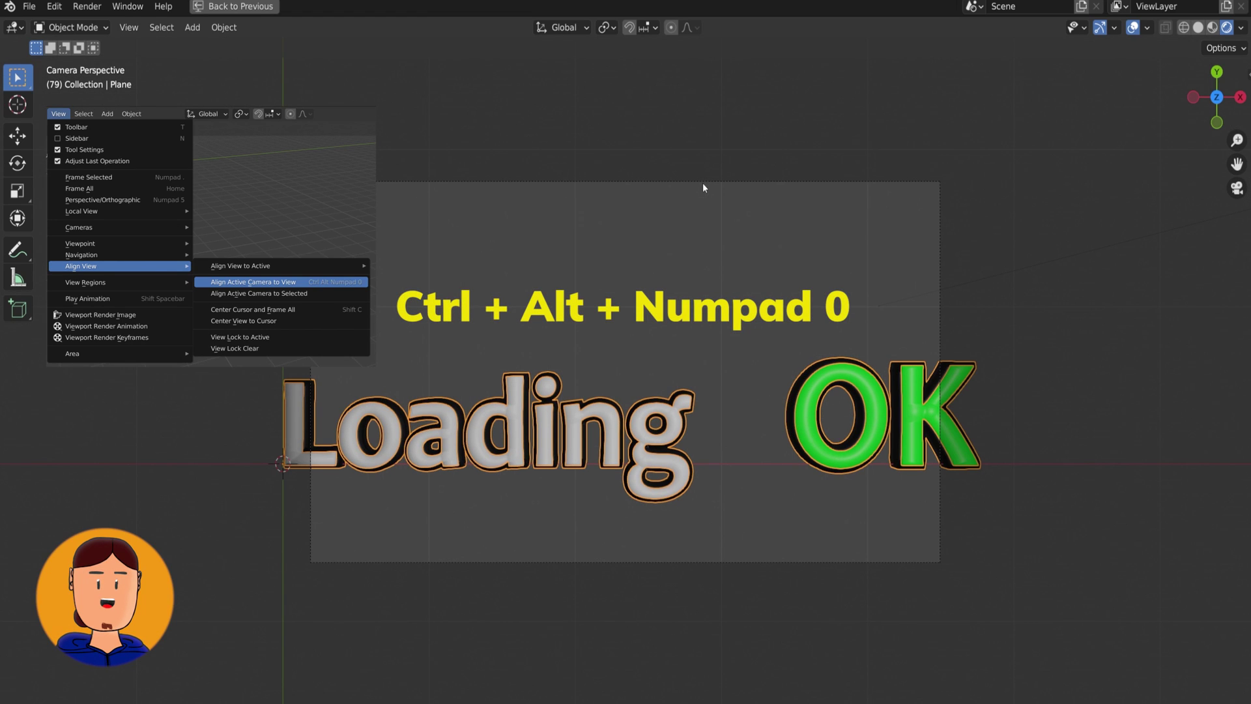
Step: Align the camera to the top view and make its lens Orthographic
key("ctrl+alt+space")
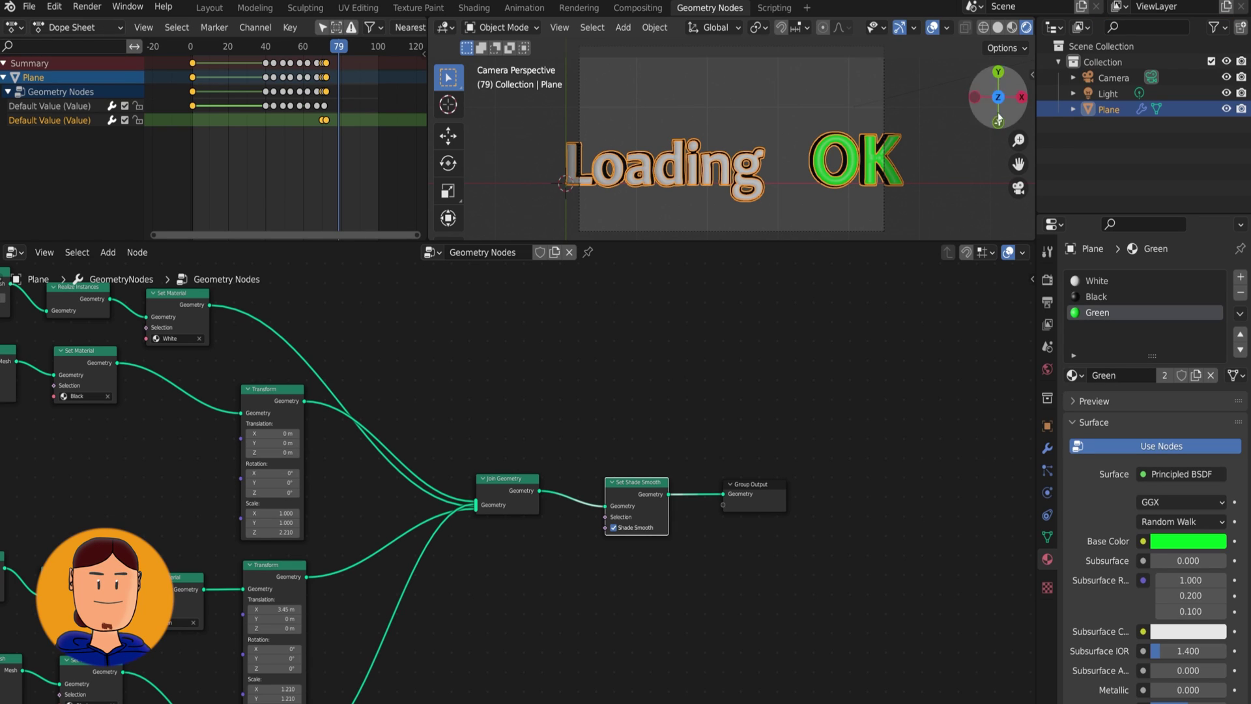
left_click(1105, 79)
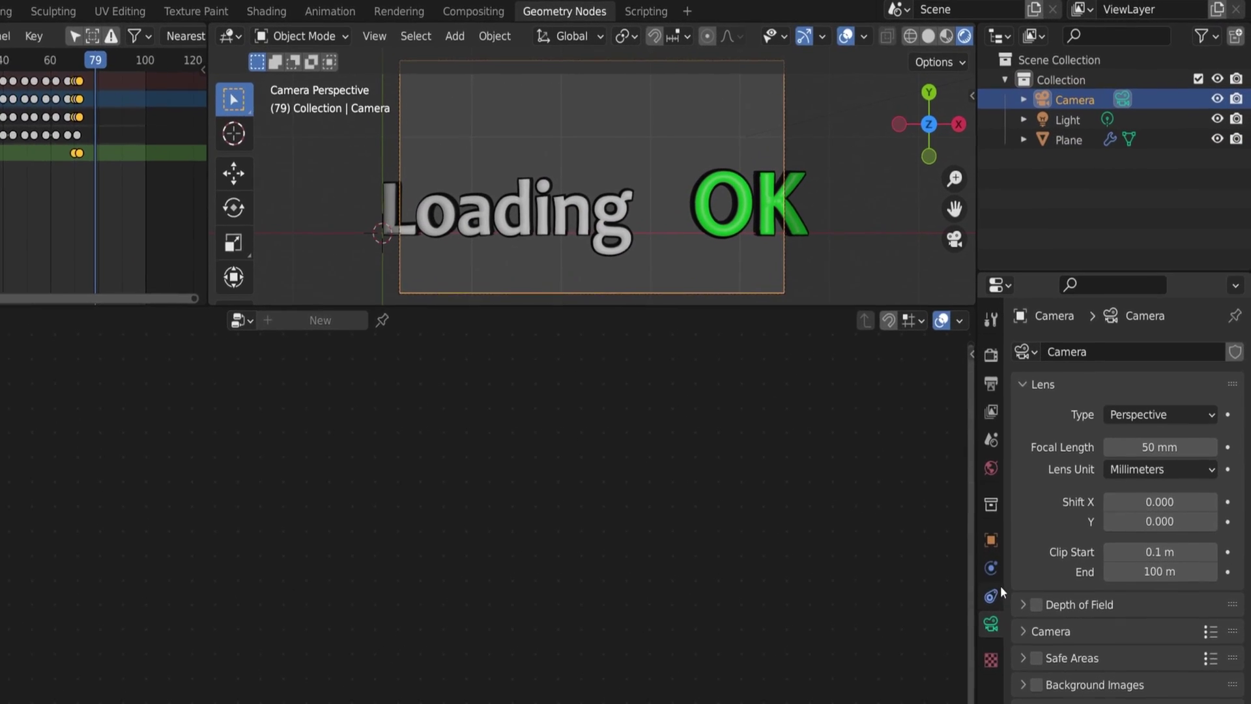
left_click(1166, 342)
left_click(1112, 542)
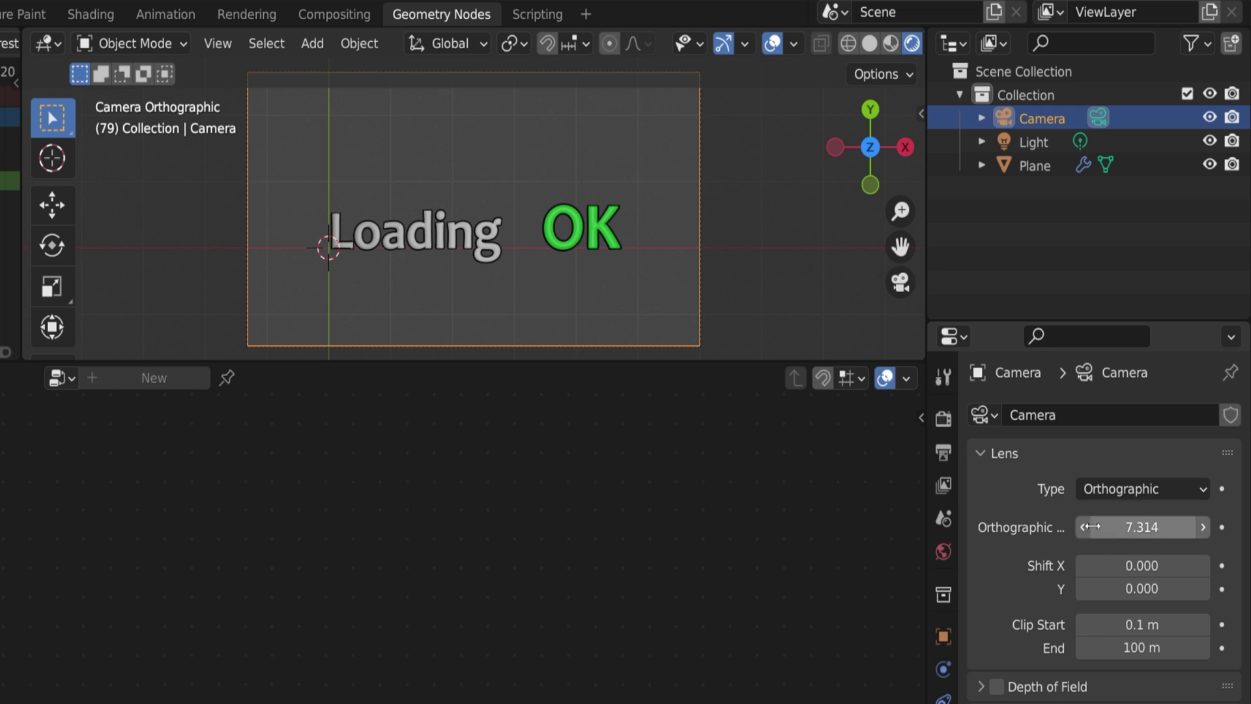
Step: Resize the Loading OK text and move it toward the top of the frame
left_click(1020, 166)
key("s")
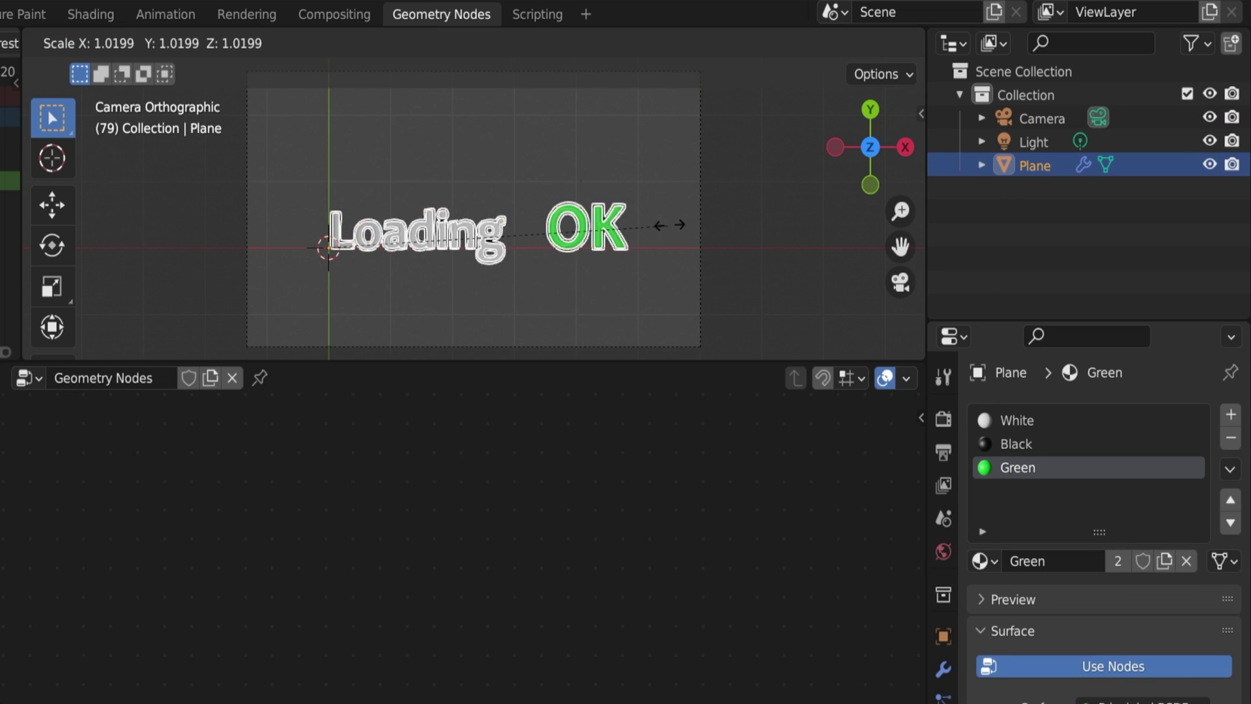
left_click(730, 214)
key("g")
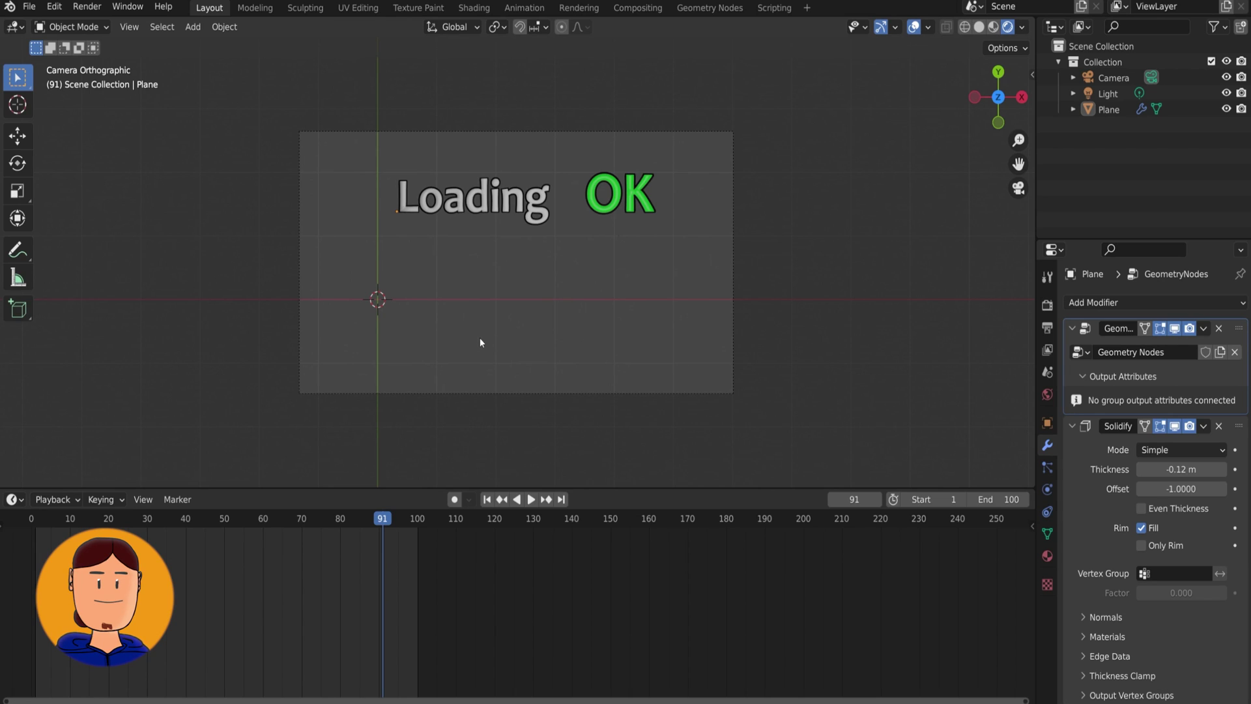
Step: Append the loading bar Collection (Bar, Empty, Frame, Numbers) from awesome_loading_bar_tutorial_subscribe_yeah.blend
left_click(29, 5)
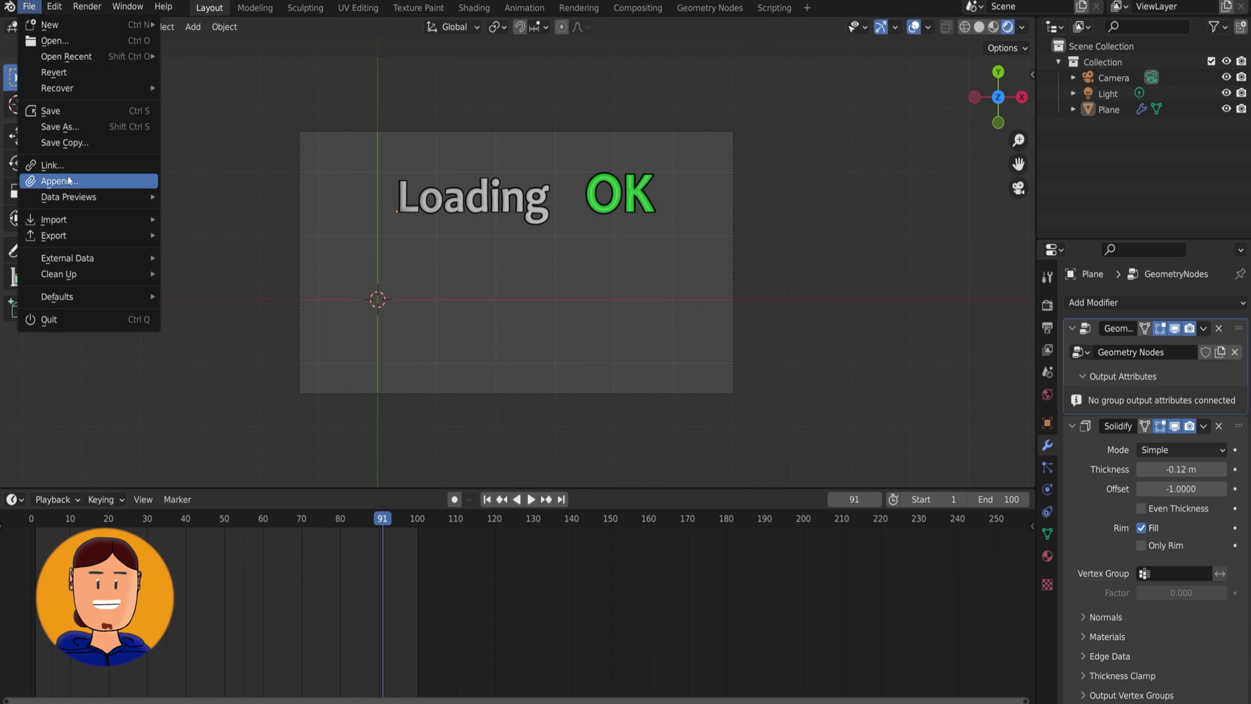
left_click(39, 180)
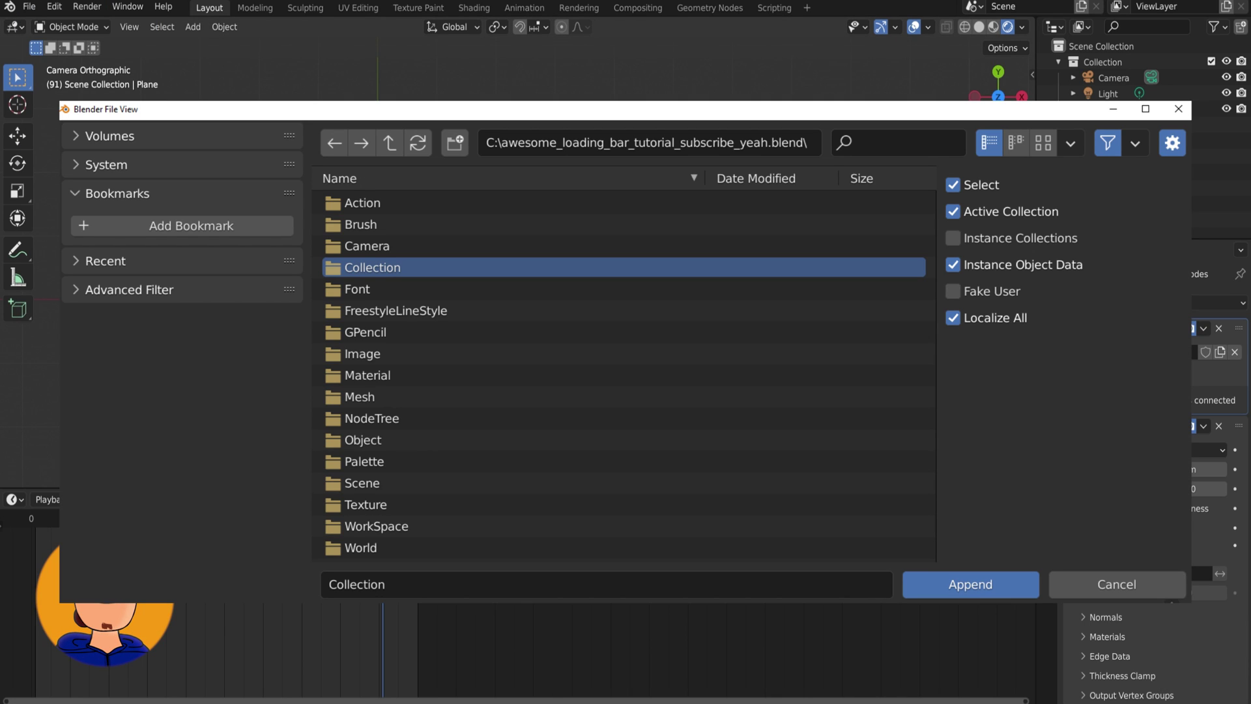
double_click(372, 267)
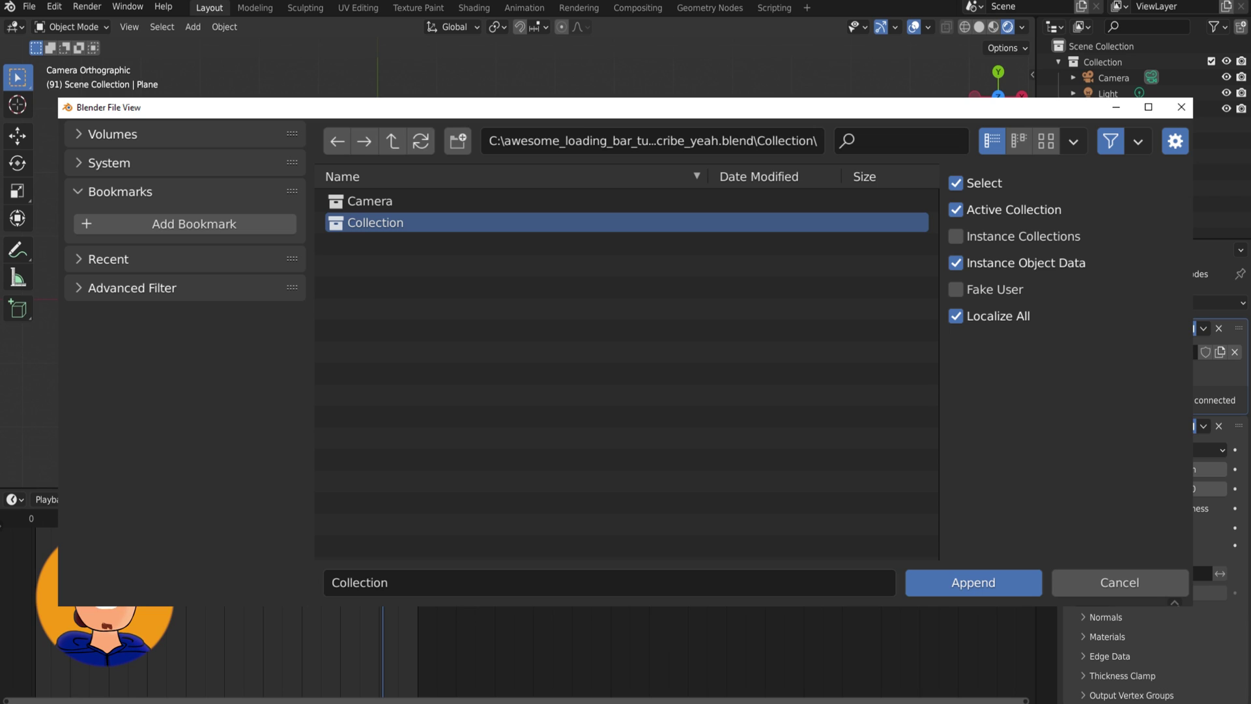
double_click(455, 222)
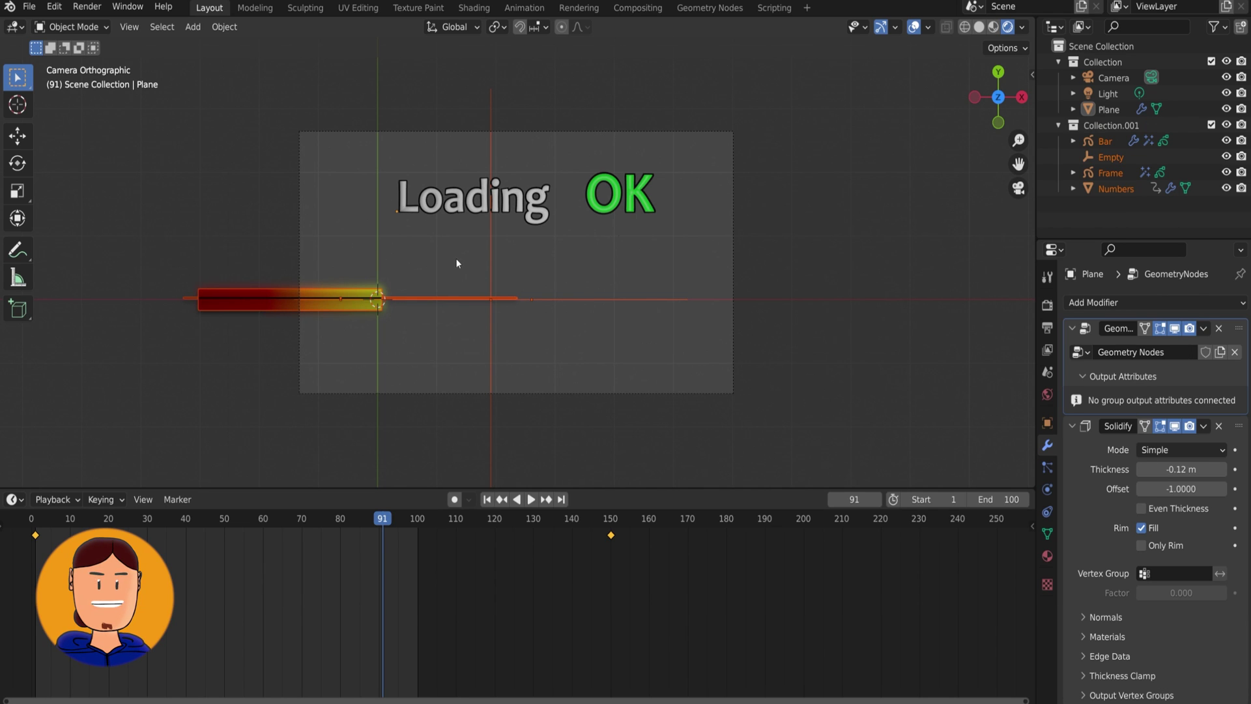
Step: Rotate the loading bar -90° on X and centre it beneath the Loading OK text at its original size
key("r")
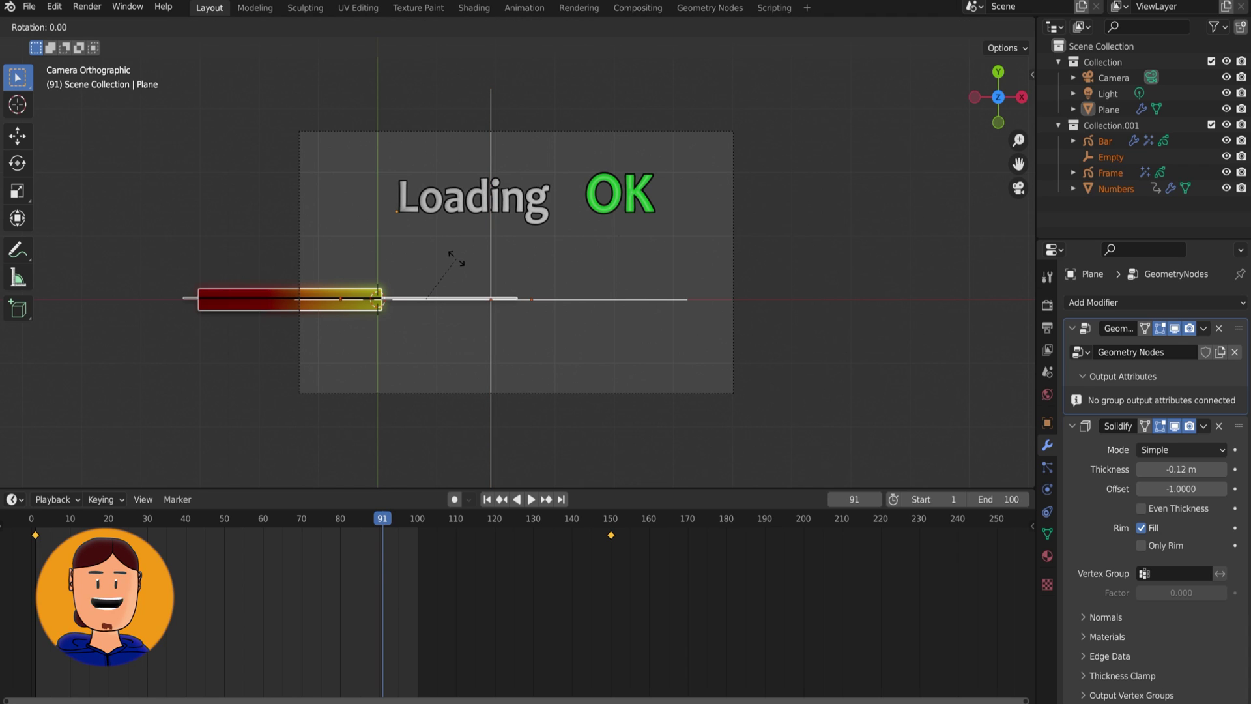
type("-90")
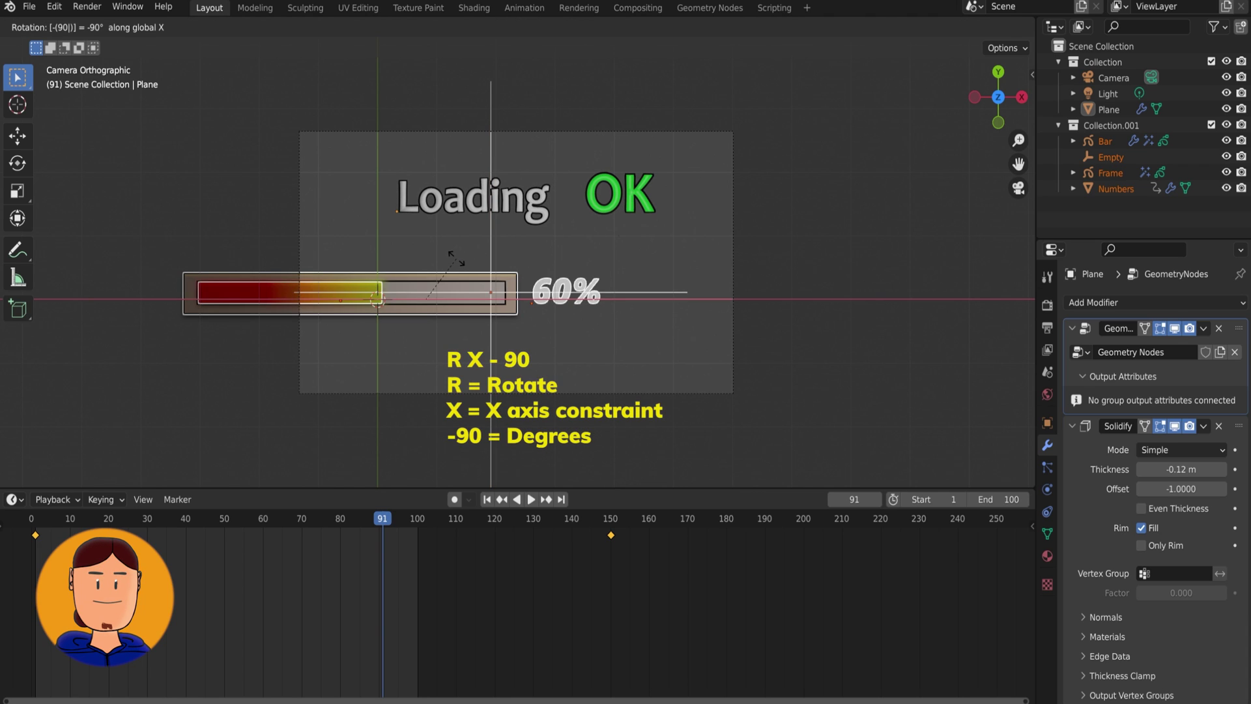
key("Return")
key("g")
left_click(592, 254)
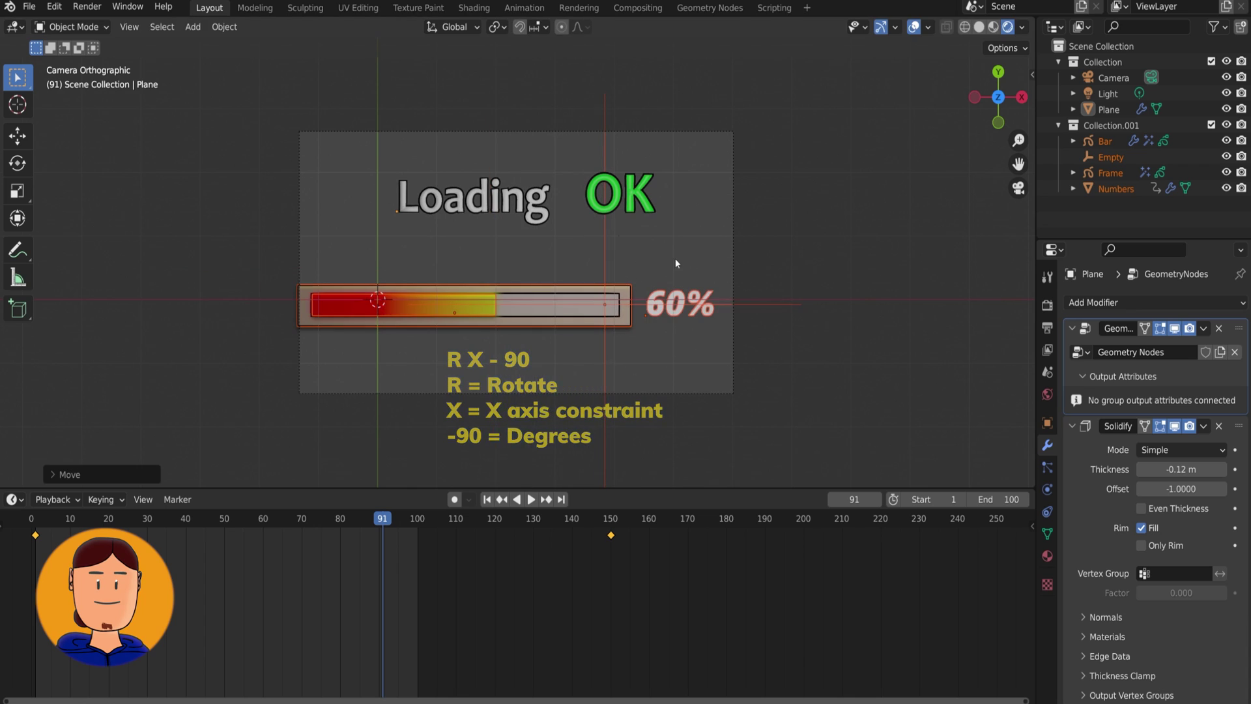
key("s")
key("Escape")
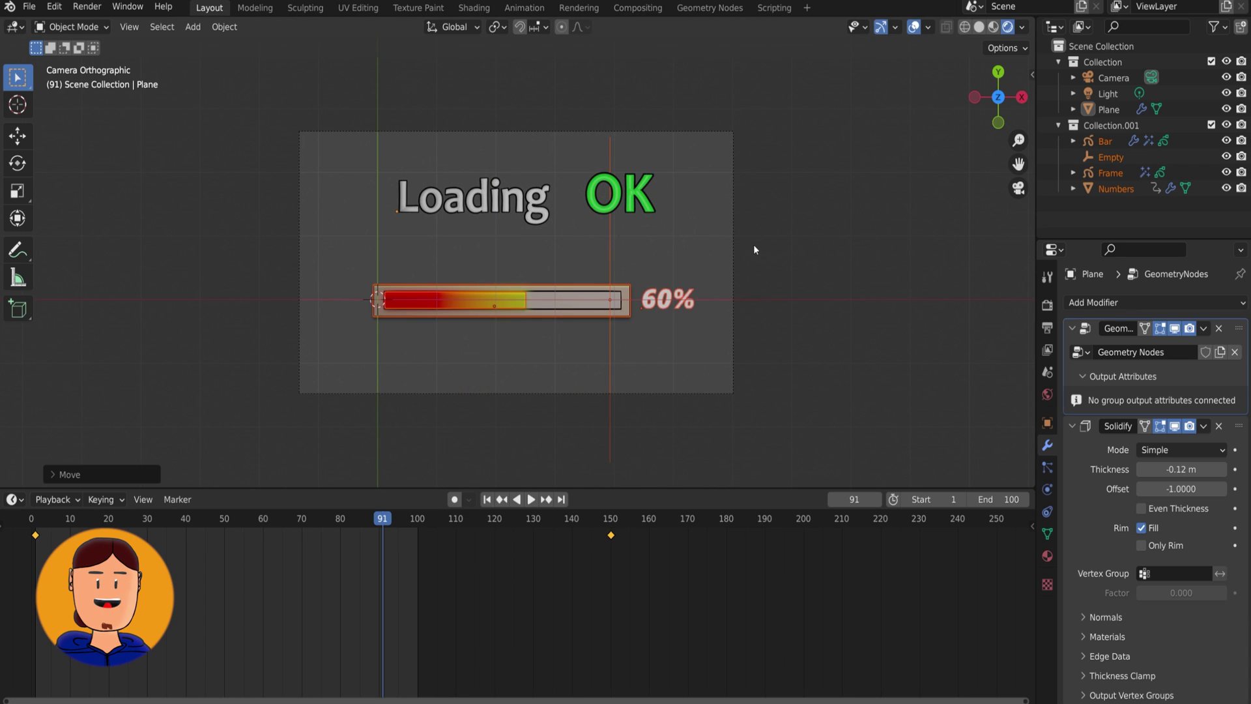
left_click(508, 302)
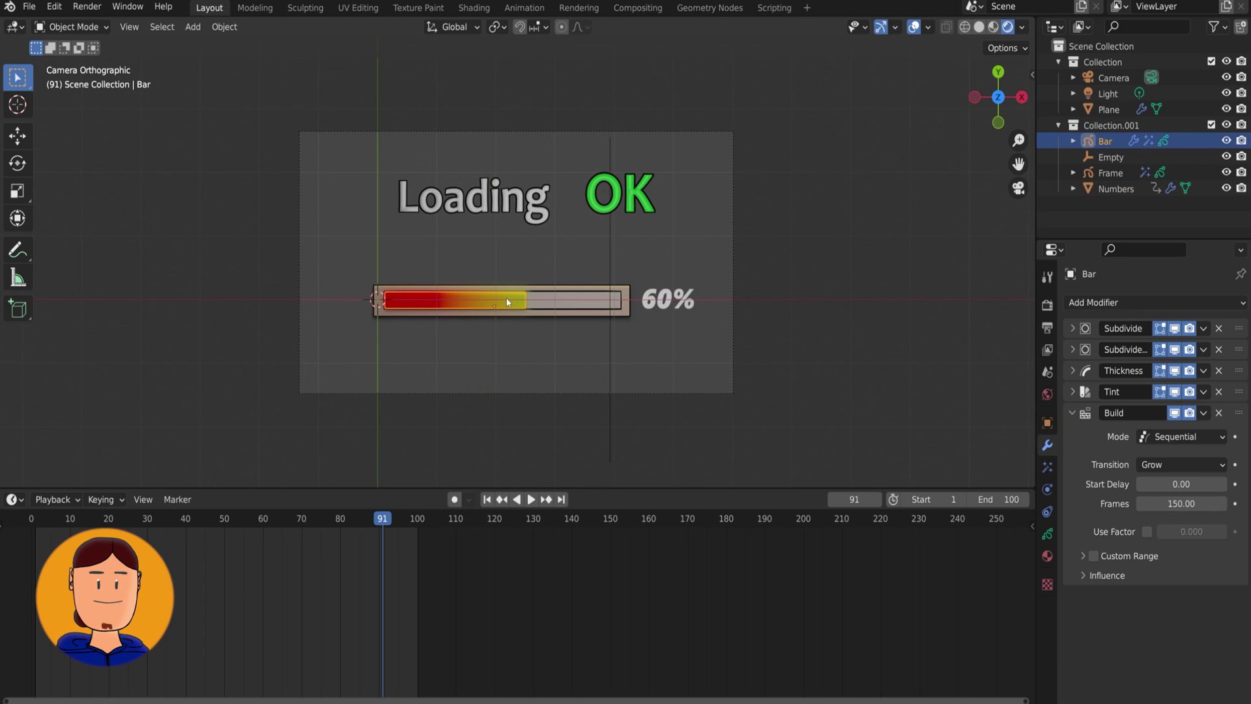
Step: Set the Bar's Build modifier length to 70 frames
left_click(1172, 503)
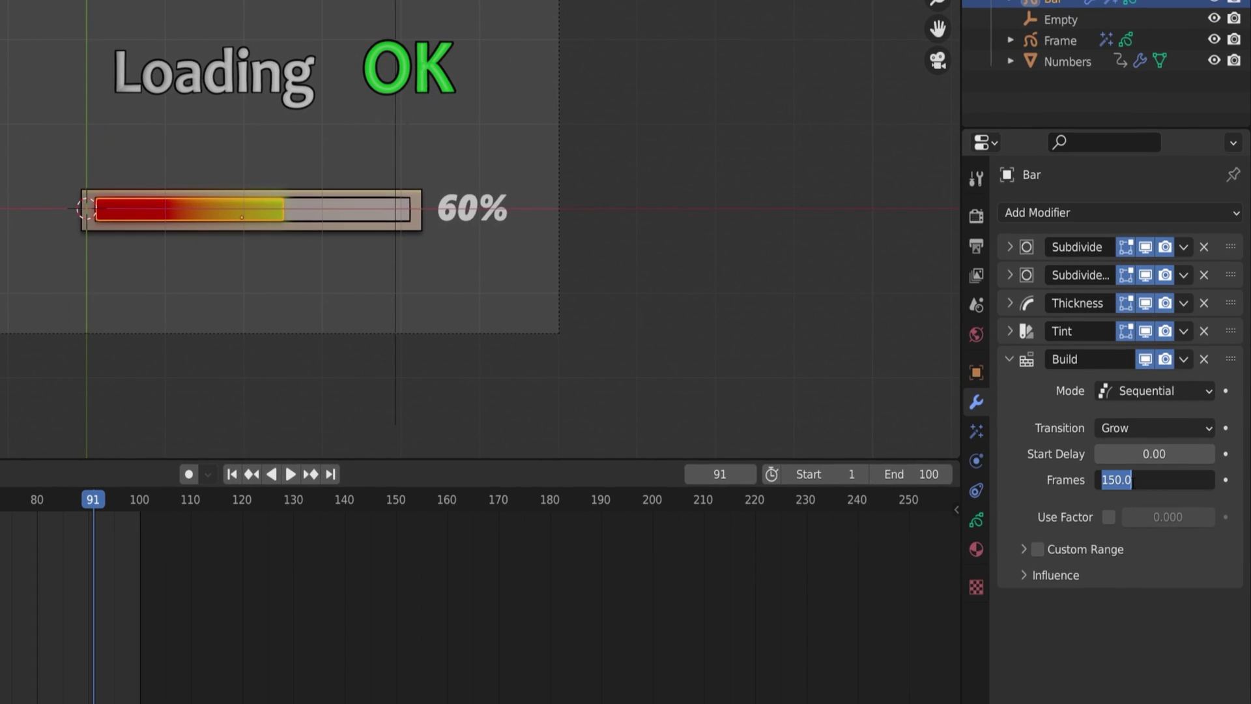
type("70")
key("Return")
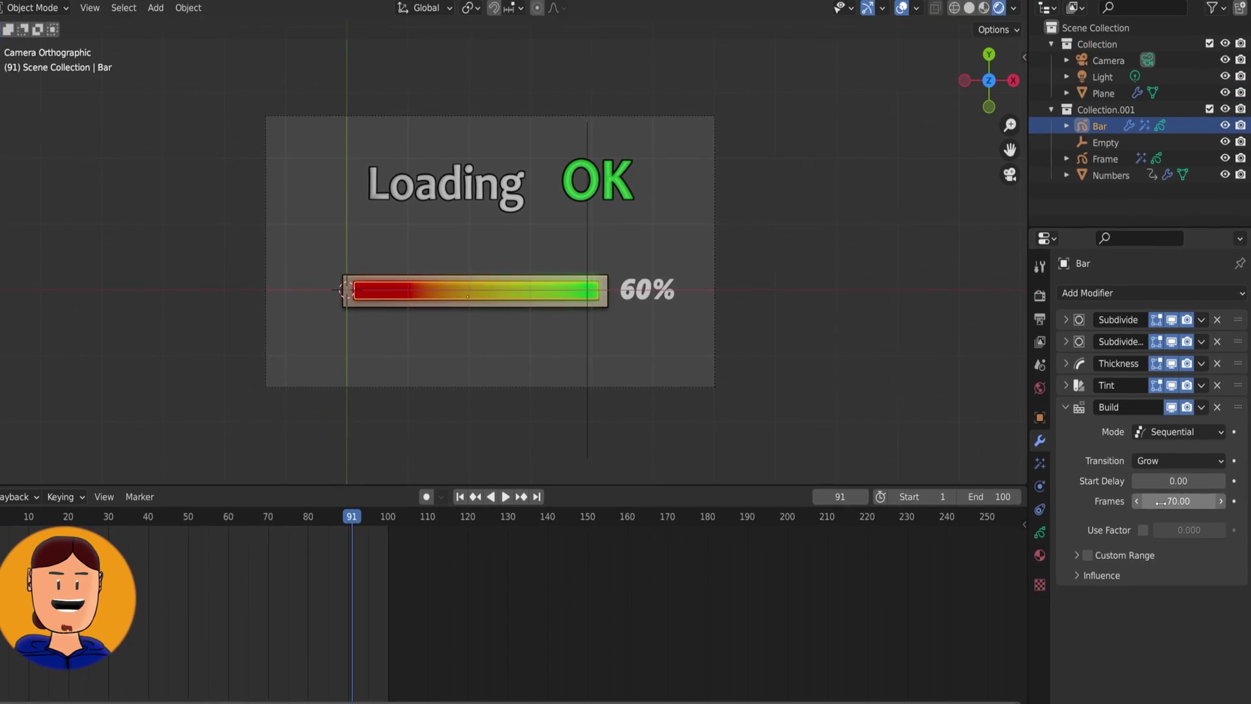
Step: Move the Numbers object's final keyframe to frame 70 and rewind to the start
left_click(665, 296)
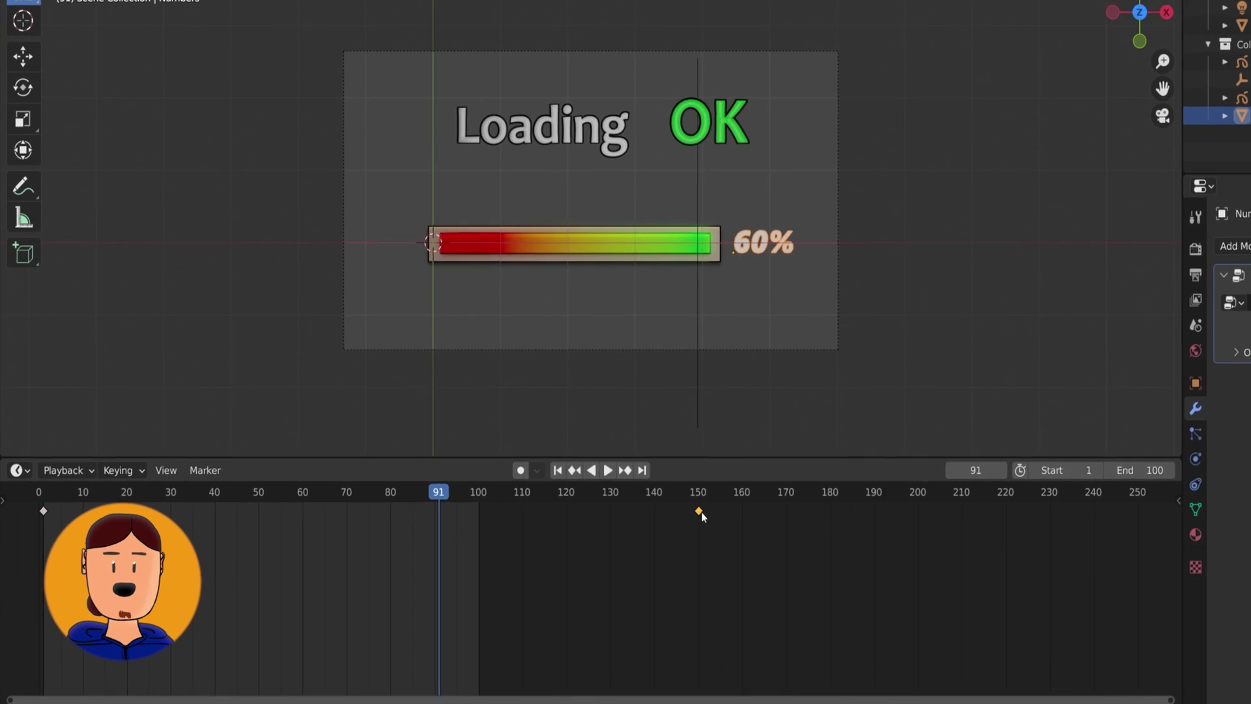
left_click_drag(608, 541, 352, 549)
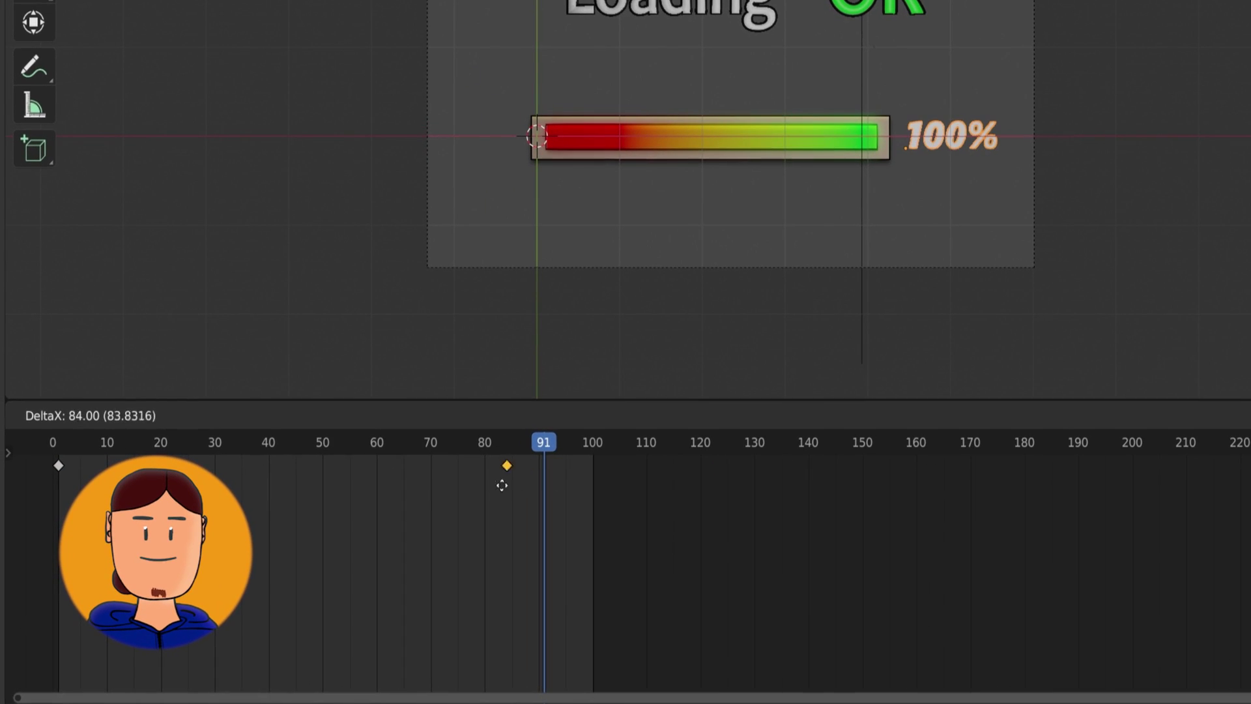
left_click_drag(428, 488, 430, 488)
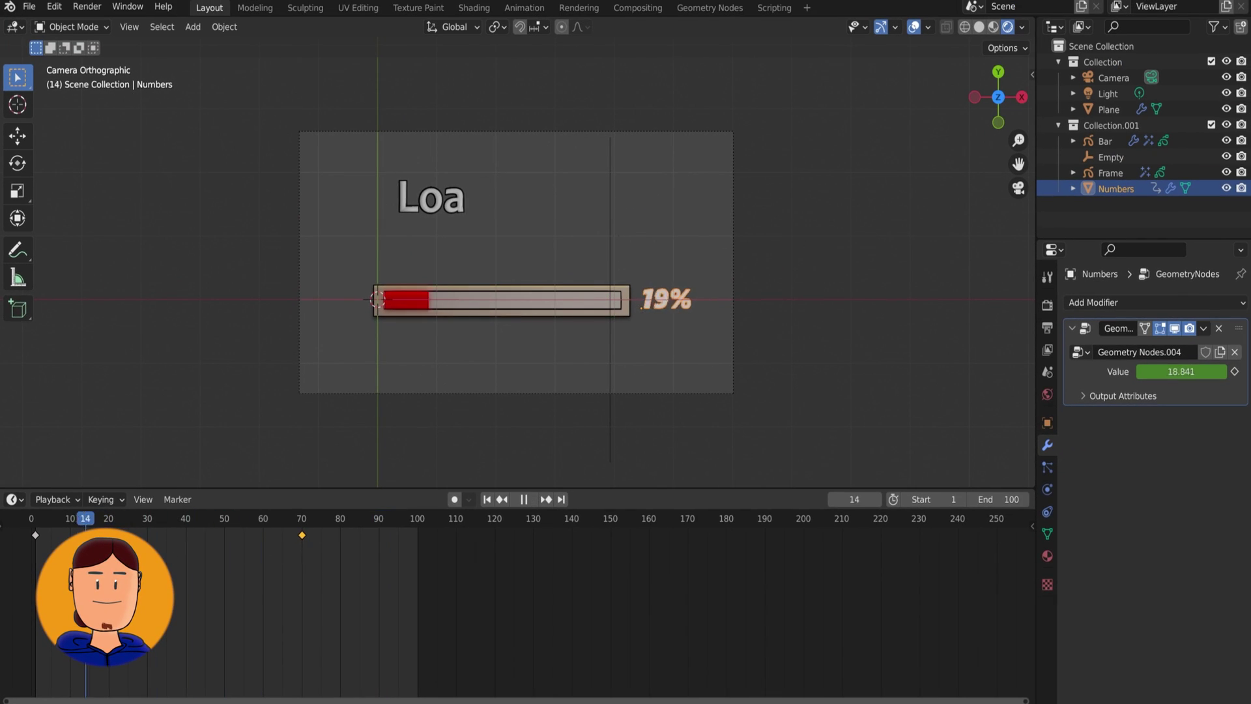
left_click_drag(303, 548, 34, 560)
Step: Play the animation to watch the bar fill and the percentage count up
key("space")
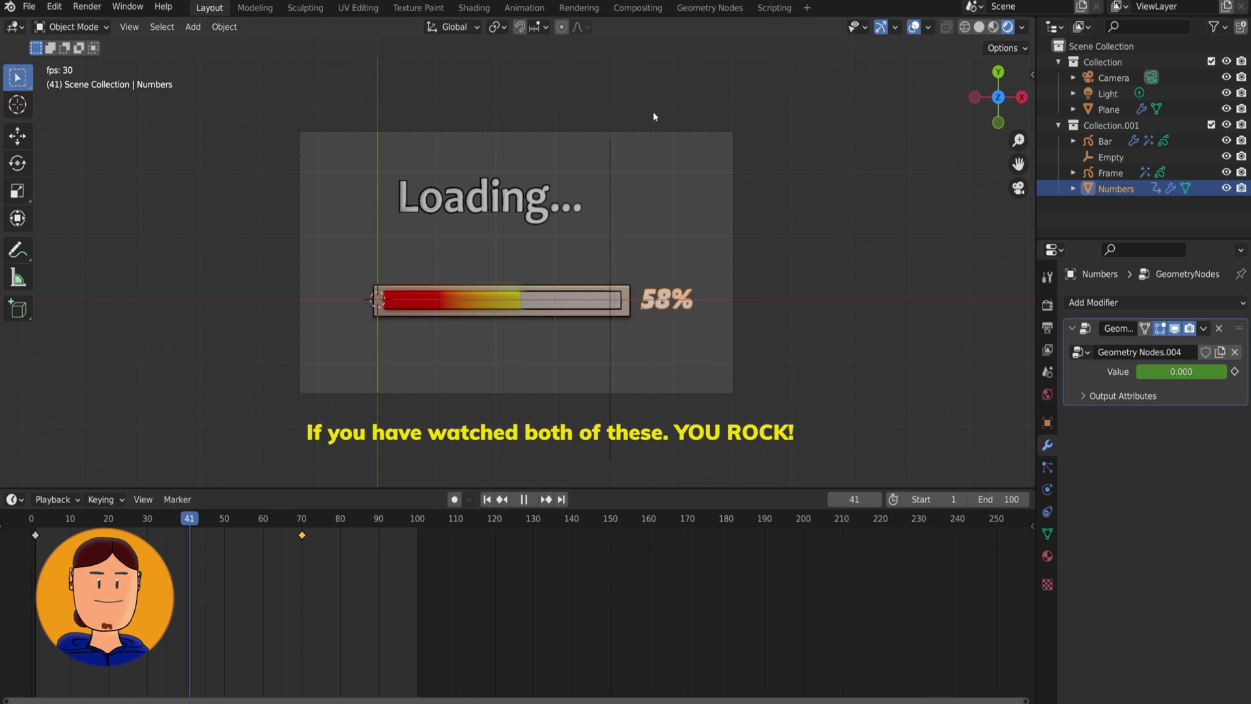